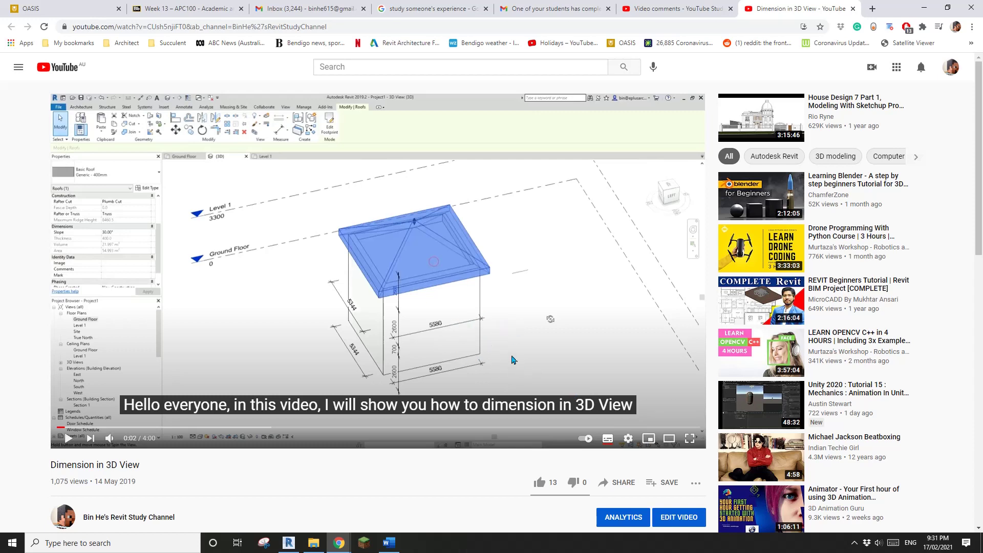
Step: Switch to Revit and create a new project from a different template in the template list
{"action": "left_click", "coordinate": [290, 544]}
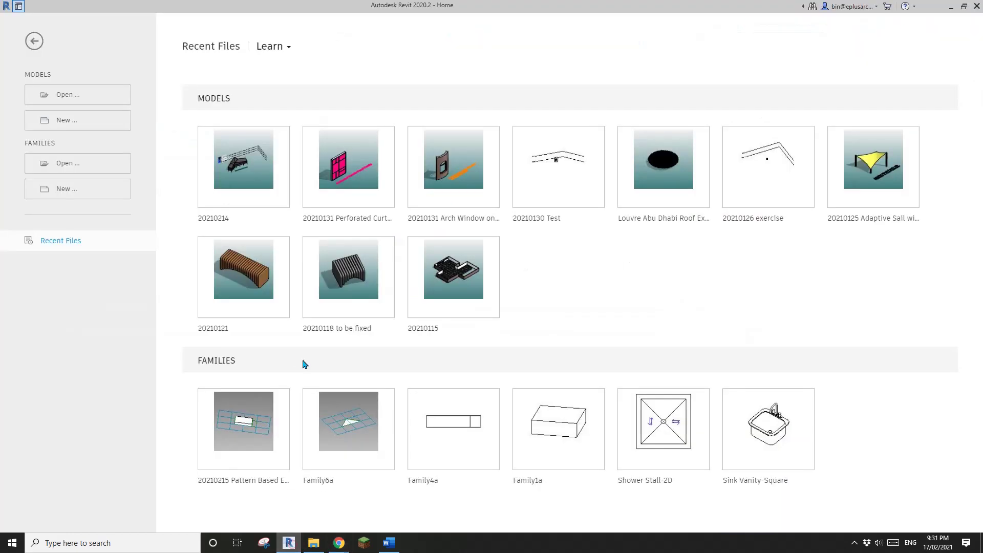
{"action": "left_click", "coordinate": [76, 128]}
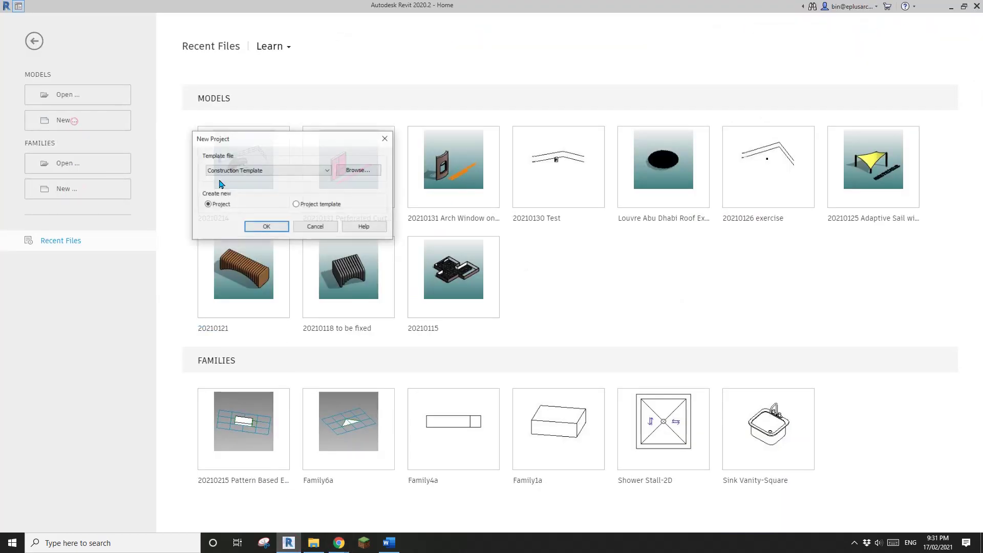
{"action": "left_click", "coordinate": [292, 170]}
{"action": "left_click", "coordinate": [243, 191]}
{"action": "left_click", "coordinate": [266, 227]}
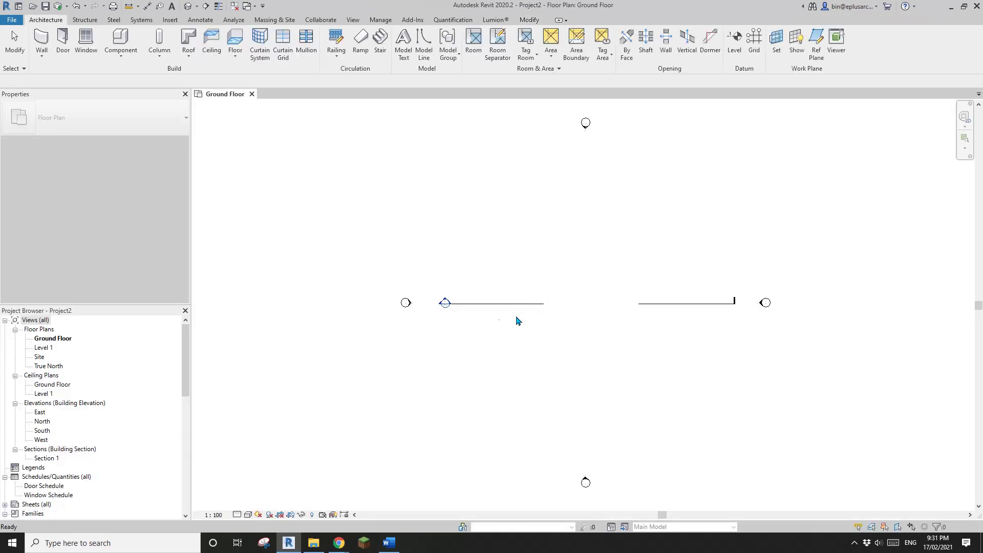
Step: Draw a rectangle of Double brick - 270 walls about 9000 by 11000 mm in the middle of the Ground Floor plan
{"action": "key", "text": "w"}
{"action": "key", "text": "a"}
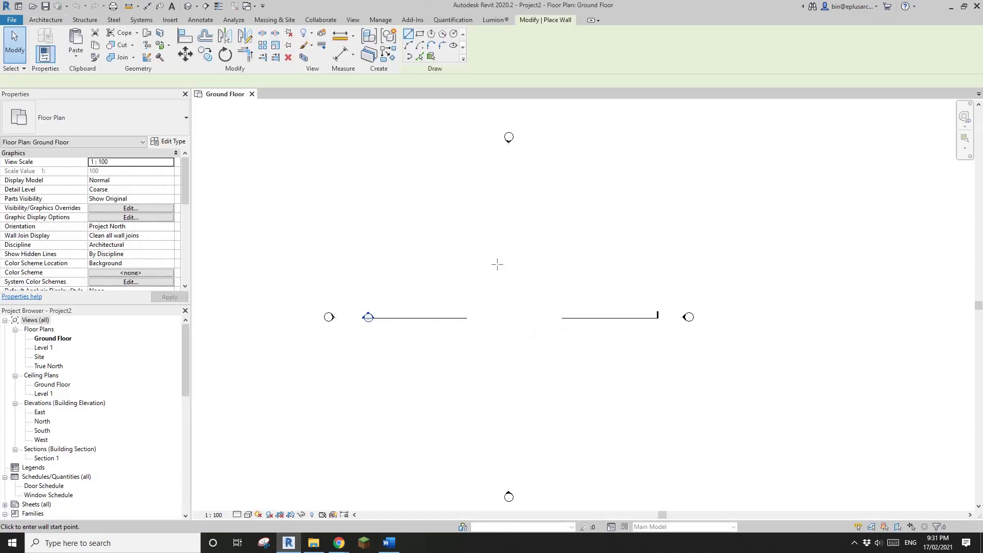
{"action": "left_click", "coordinate": [419, 33]}
{"action": "left_click", "coordinate": [484, 266]}
{"action": "left_click", "coordinate": [549, 340]}
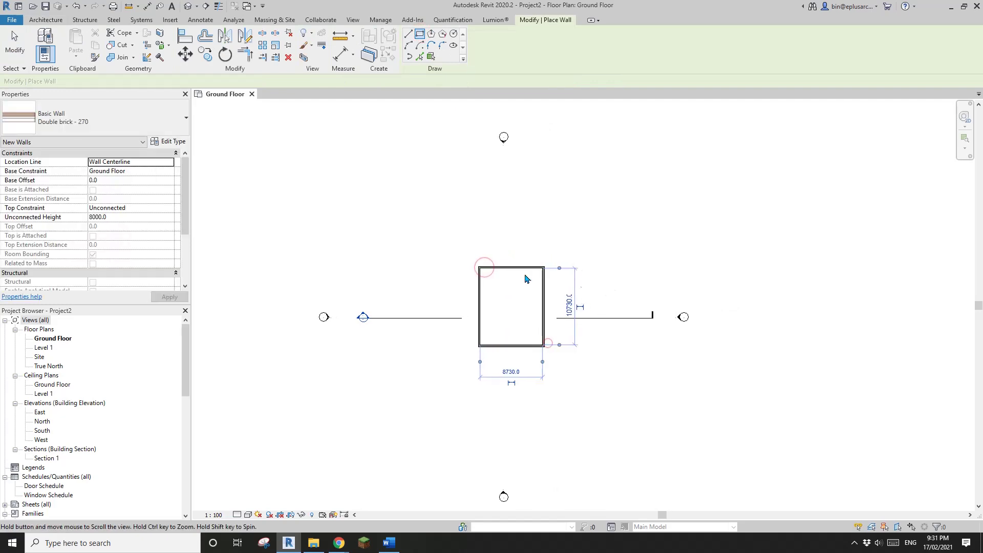
{"action": "key", "text": "Escape"}
{"action": "key", "text": "Escape"}
Step: In the 3D view, start a footprint roof on Level 1 with sloped boundary lines along all four walls
{"action": "middle_click_drag", "start_coordinate": [540, 300], "coordinate": [540, 241], "text": "shift"}
{"action": "scroll", "coordinate": [619, 309], "scroll_direction": "up", "scroll_amount": 1}
{"action": "middle_click_drag", "start_coordinate": [651, 279], "coordinate": [570, 261], "text": "shift"}
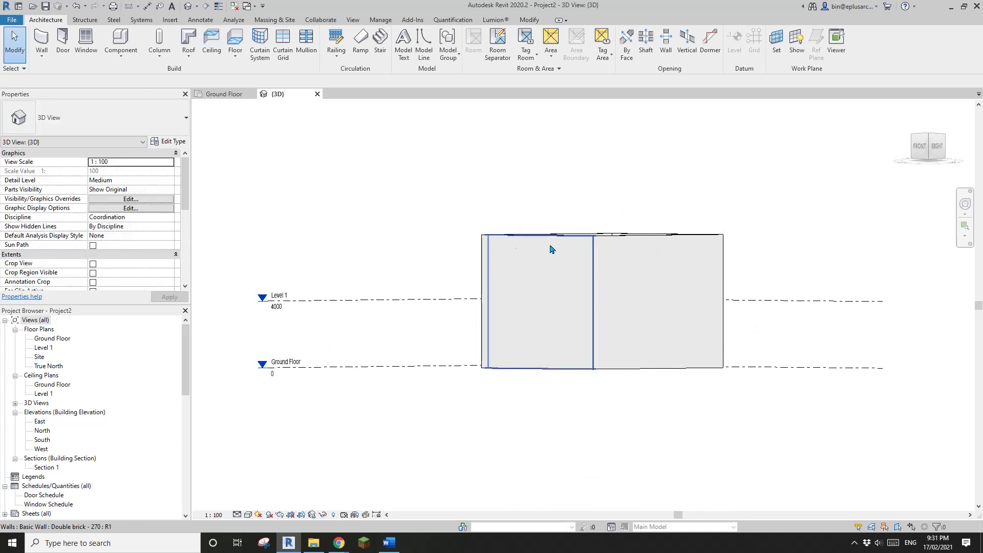
{"action": "middle_click_drag", "start_coordinate": [572, 310], "coordinate": [588, 355], "text": "shift"}
{"action": "left_click", "coordinate": [188, 40]}
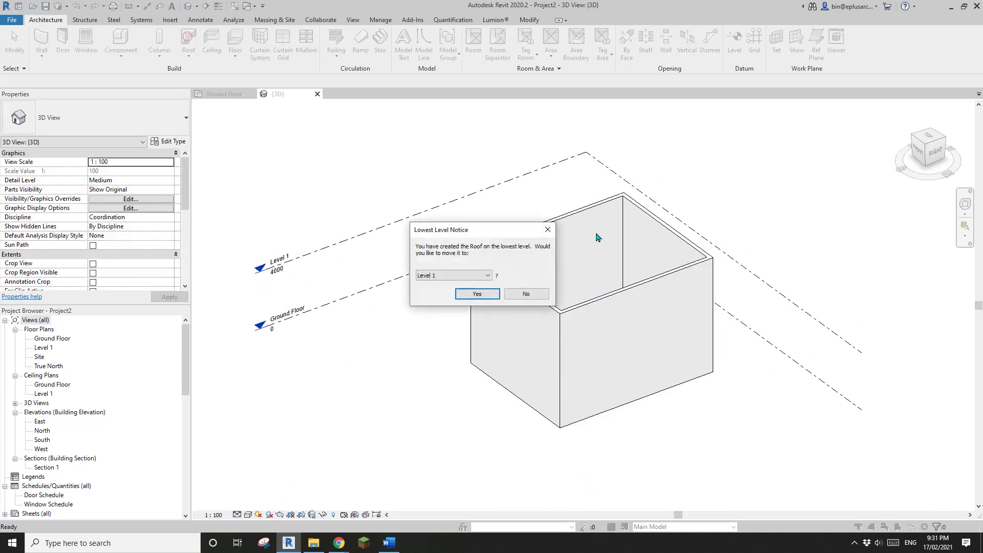
{"action": "left_click", "coordinate": [478, 294]}
{"action": "left_click", "coordinate": [532, 308]}
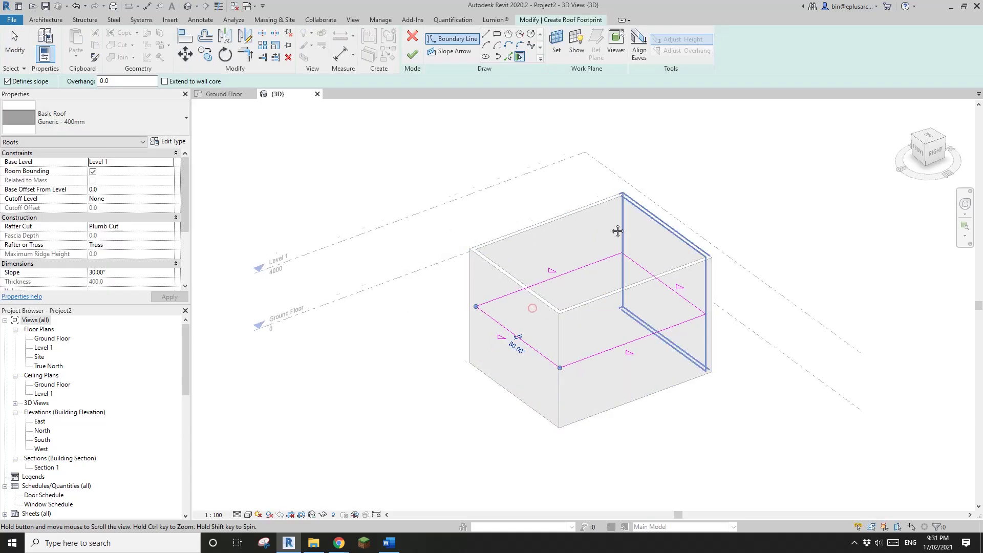
{"action": "middle_click_drag", "start_coordinate": [617, 231], "coordinate": [611, 228]}
{"action": "key", "text": "Escape"}
Step: Finish the roof footprint and attach the walls to the roof
{"action": "left_click", "coordinate": [514, 337]}
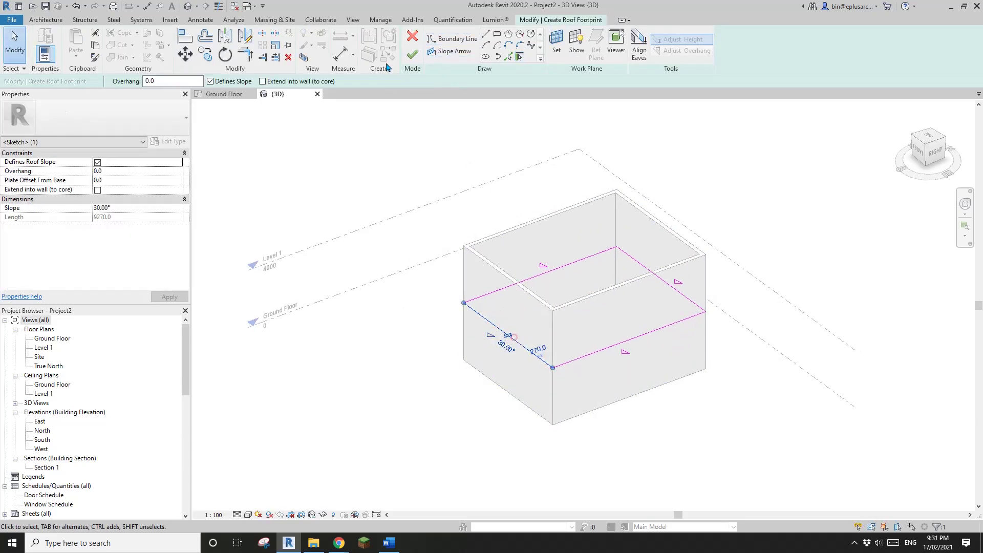
{"action": "left_click", "coordinate": [412, 54]}
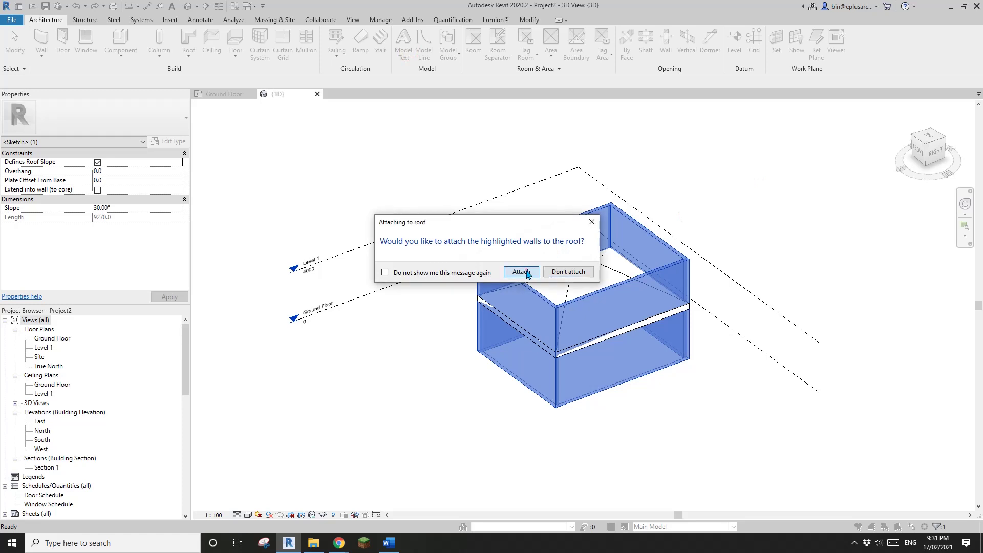
{"action": "left_click", "coordinate": [521, 271]}
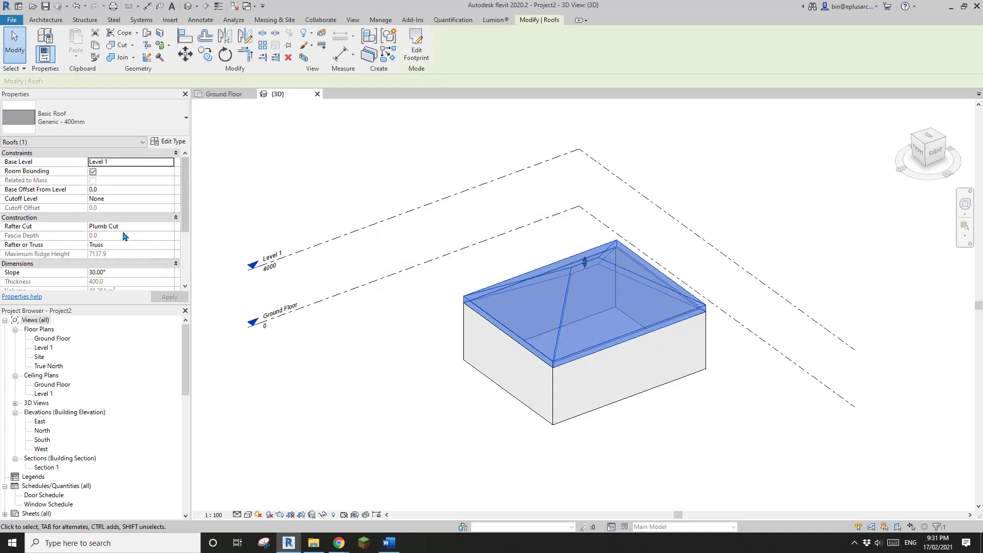
Step: Keep the roof's base level at Level 1 and set its base offset from that level to 3000
{"action": "left_click", "coordinate": [162, 163]}
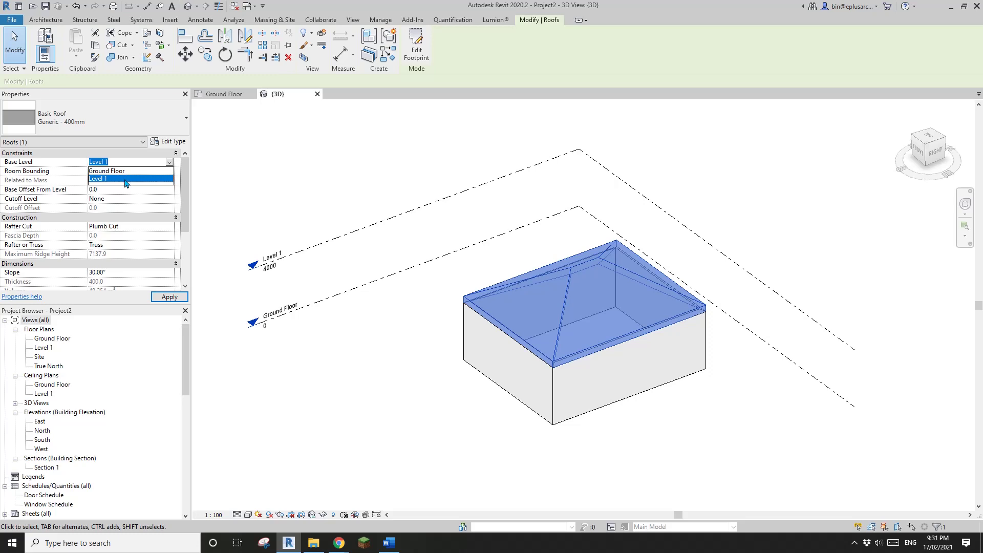
{"action": "left_click", "coordinate": [486, 179]}
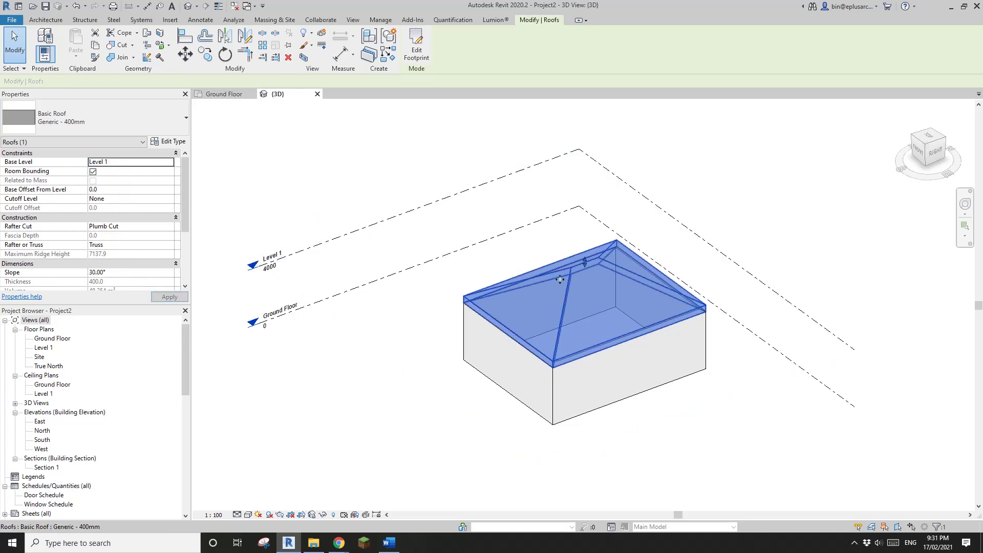
{"action": "left_click", "coordinate": [573, 298]}
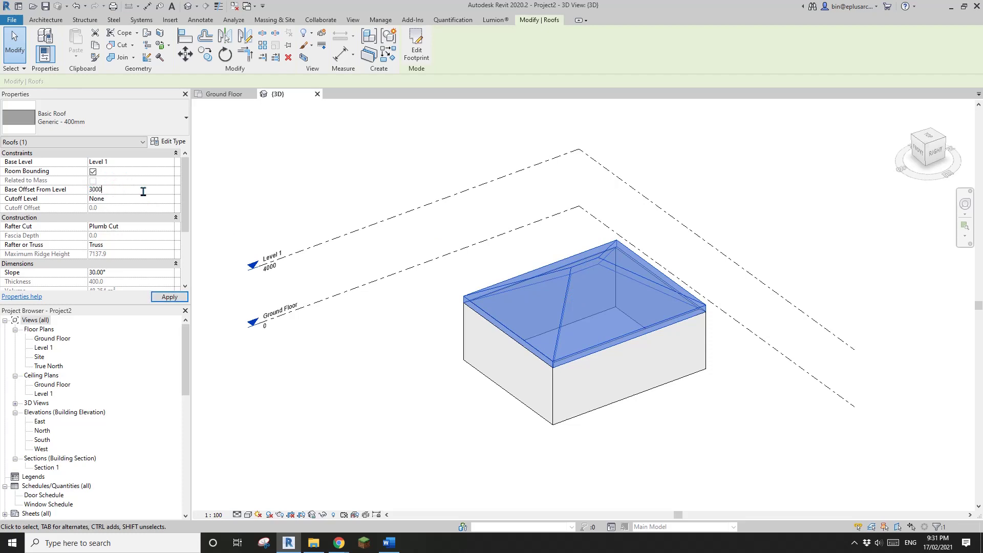
{"action": "left_click", "coordinate": [390, 171]}
Step: Show the active work plane around the building, examine which level it lies on, and hide it again
{"action": "middle_click_drag", "start_coordinate": [494, 250], "coordinate": [504, 320], "text": "shift"}
{"action": "scroll", "coordinate": [507, 293], "scroll_direction": "up", "scroll_amount": 1}
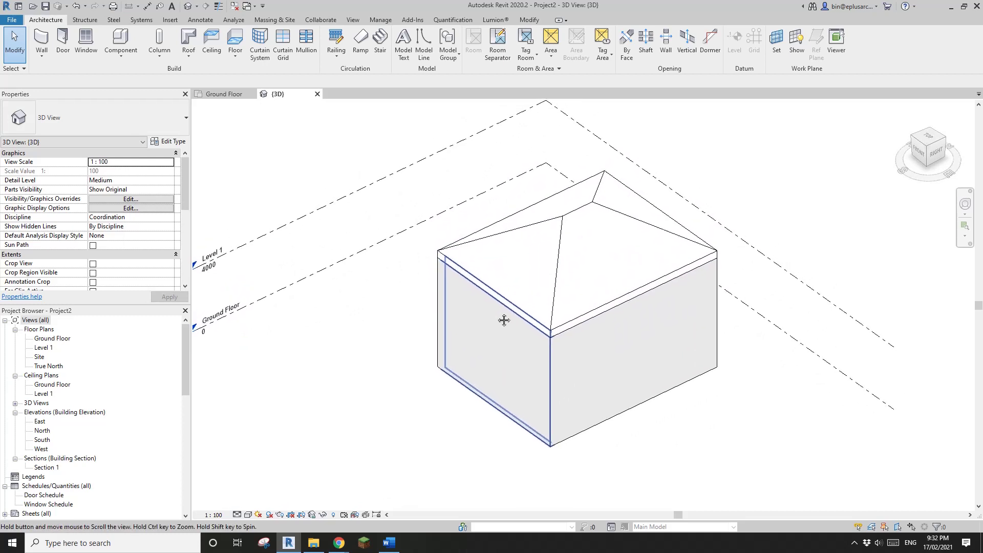
{"action": "middle_click_drag", "start_coordinate": [509, 191], "coordinate": [479, 191]}
{"action": "middle_click_drag", "start_coordinate": [516, 231], "coordinate": [469, 222]}
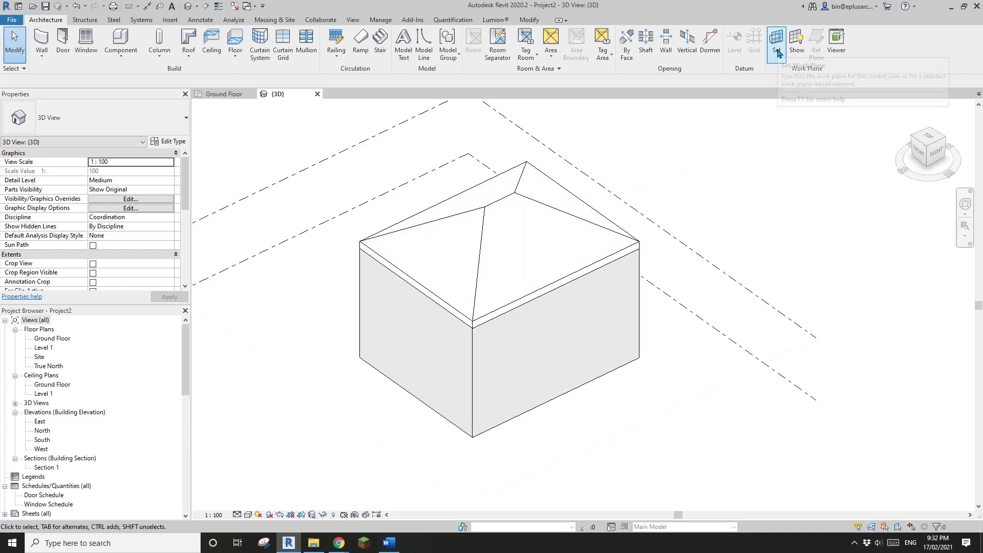
{"action": "scroll", "coordinate": [638, 209], "scroll_direction": "down", "scroll_amount": 1}
{"action": "middle_click_drag", "start_coordinate": [638, 207], "coordinate": [637, 215], "text": "shift"}
{"action": "left_click", "coordinate": [636, 214]}
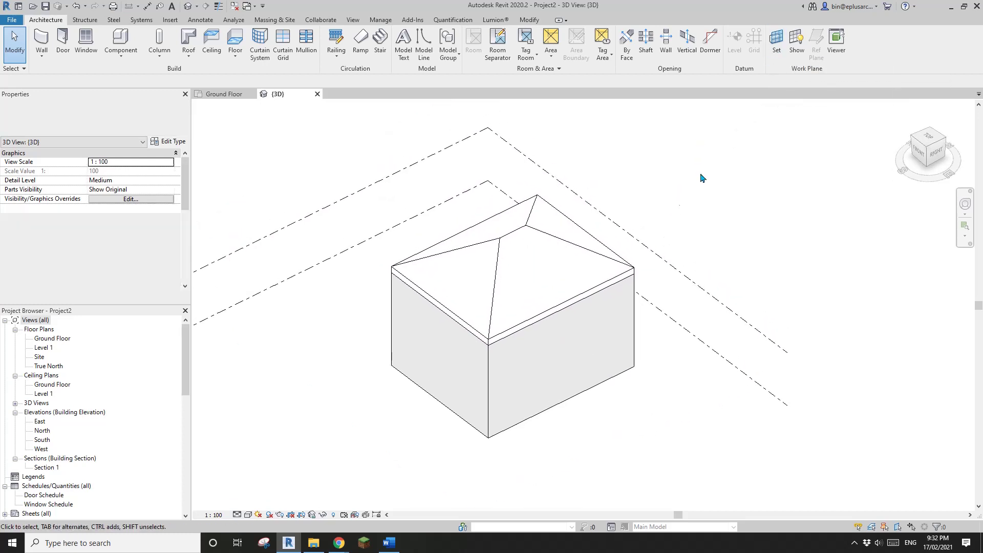
{"action": "left_click", "coordinate": [797, 48]}
{"action": "scroll", "coordinate": [697, 269], "scroll_direction": "down", "scroll_amount": 3}
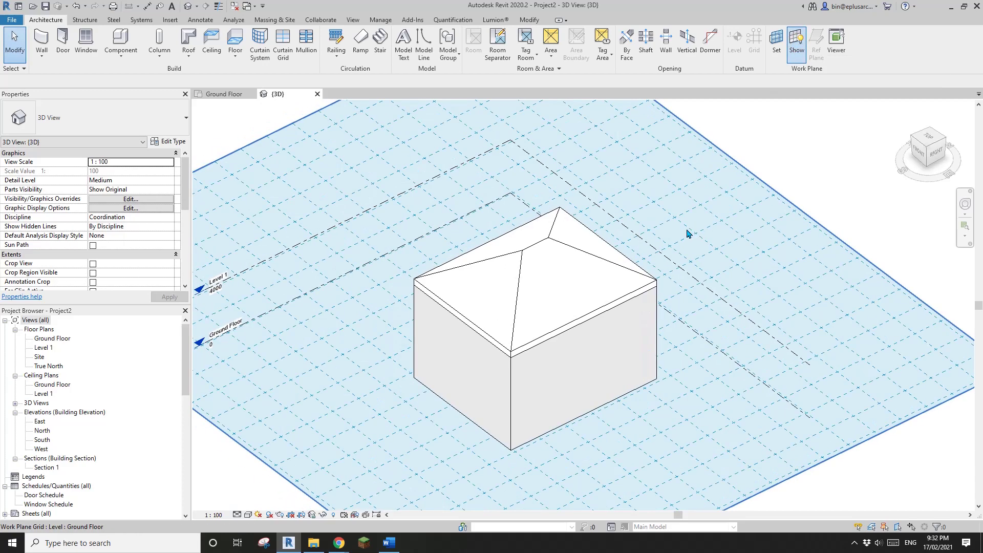
{"action": "middle_click_drag", "start_coordinate": [701, 271], "coordinate": [725, 154], "text": "shift"}
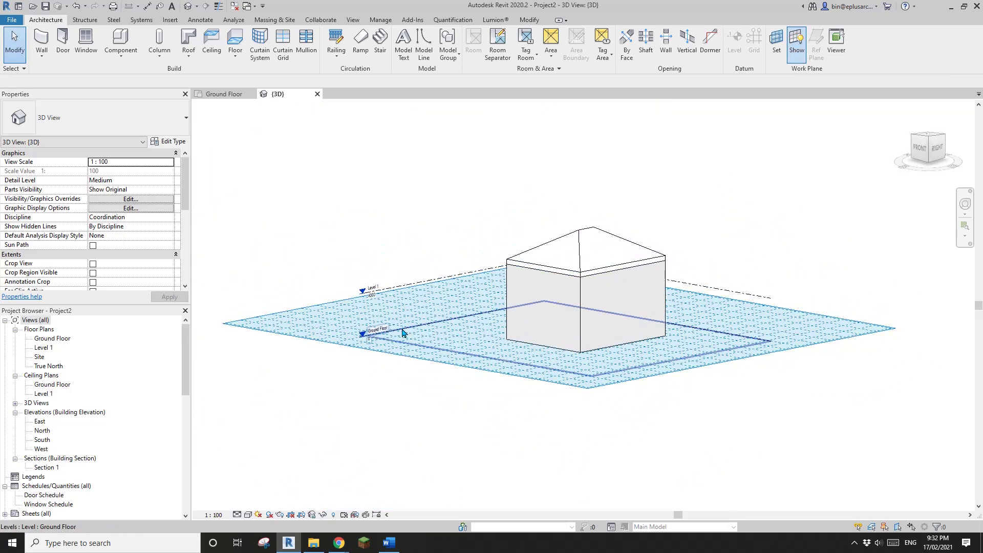
{"action": "middle_click_drag", "start_coordinate": [408, 333], "coordinate": [782, 133], "text": "shift"}
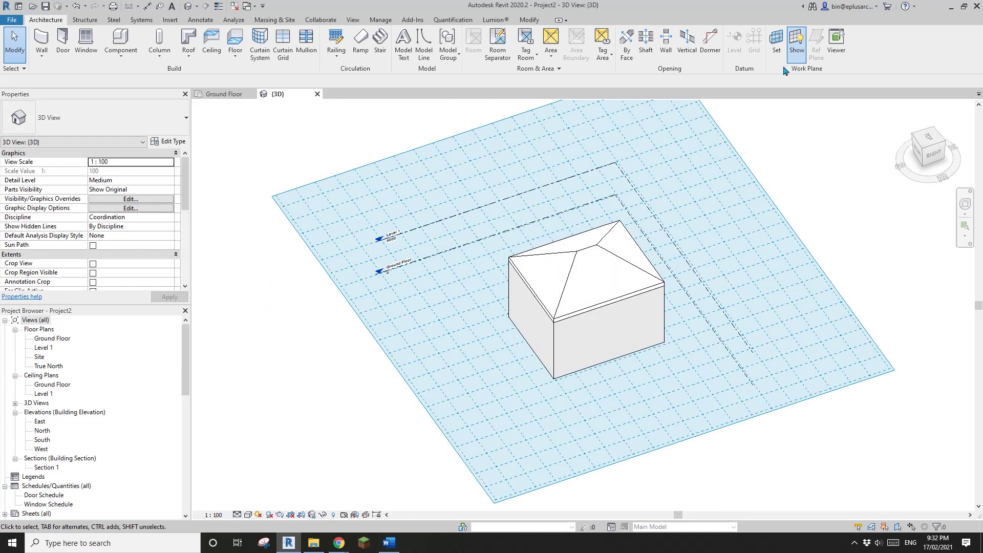
{"action": "left_click", "coordinate": [796, 47]}
Step: Add an aligned dimension for the length of the building's longer side wall on the Ground Floor work plane
{"action": "middle_click_drag", "start_coordinate": [639, 256], "coordinate": [644, 301], "text": "shift"}
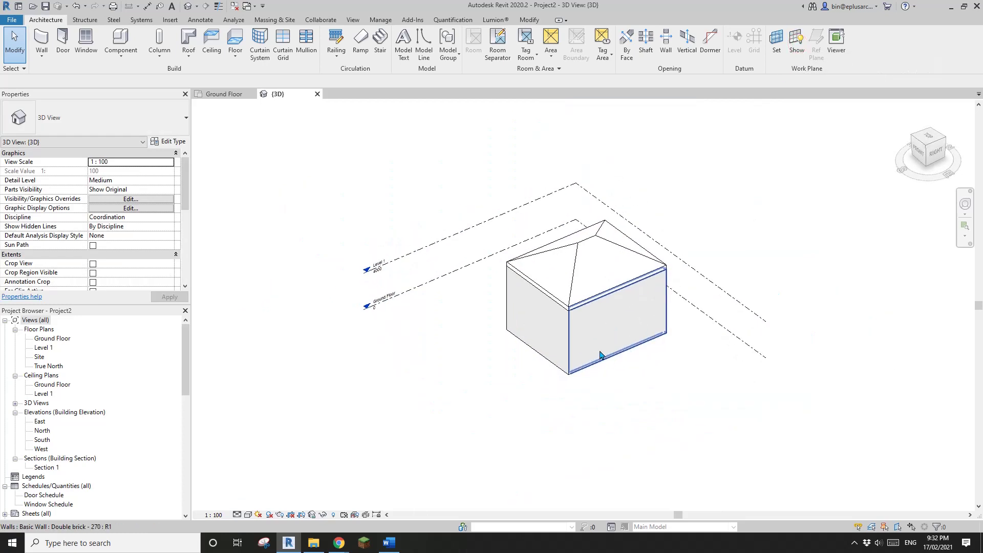
{"action": "middle_click_drag", "start_coordinate": [600, 355], "coordinate": [581, 359]}
{"action": "key", "text": "i"}
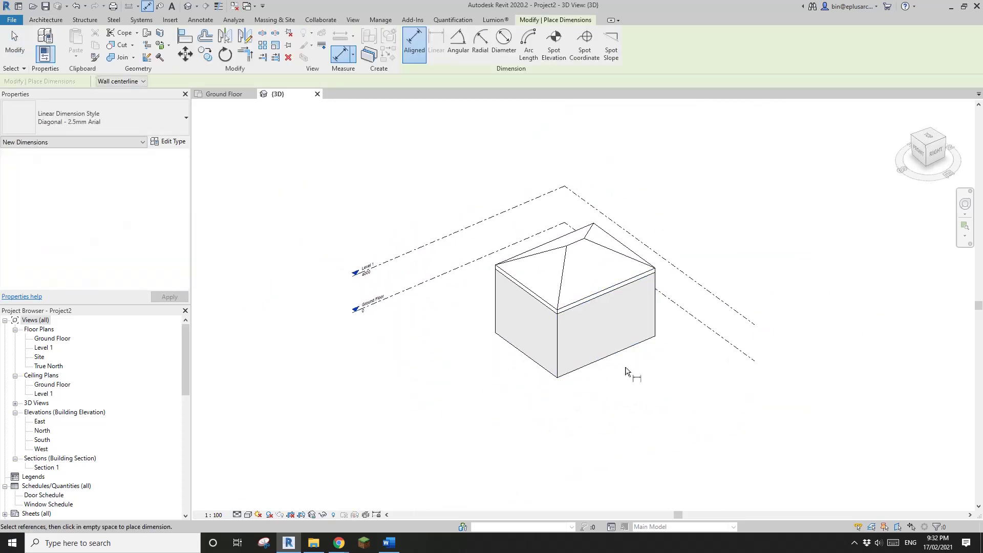
{"action": "scroll", "coordinate": [573, 380], "scroll_direction": "up", "scroll_amount": 1}
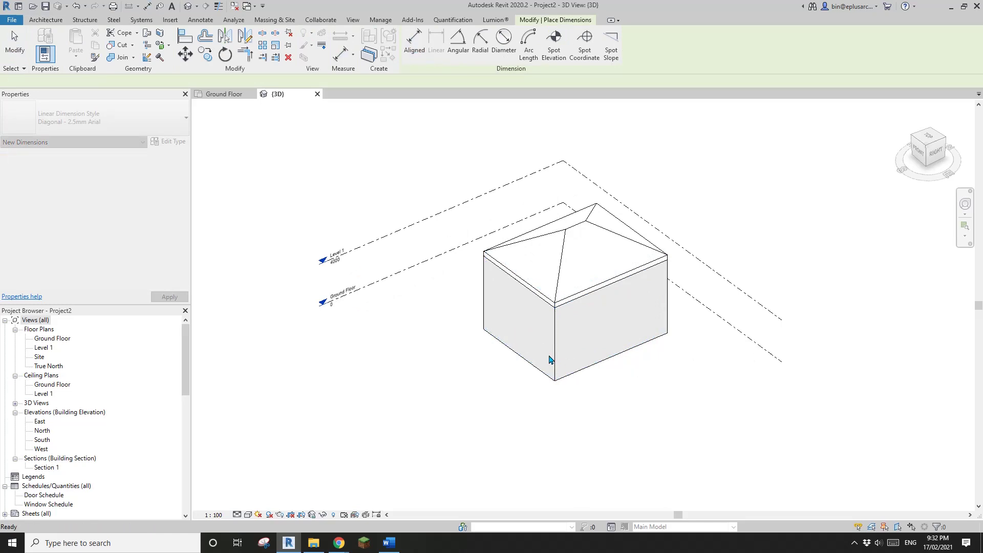
{"action": "middle_click_drag", "start_coordinate": [552, 342], "coordinate": [651, 346], "text": "shift"}
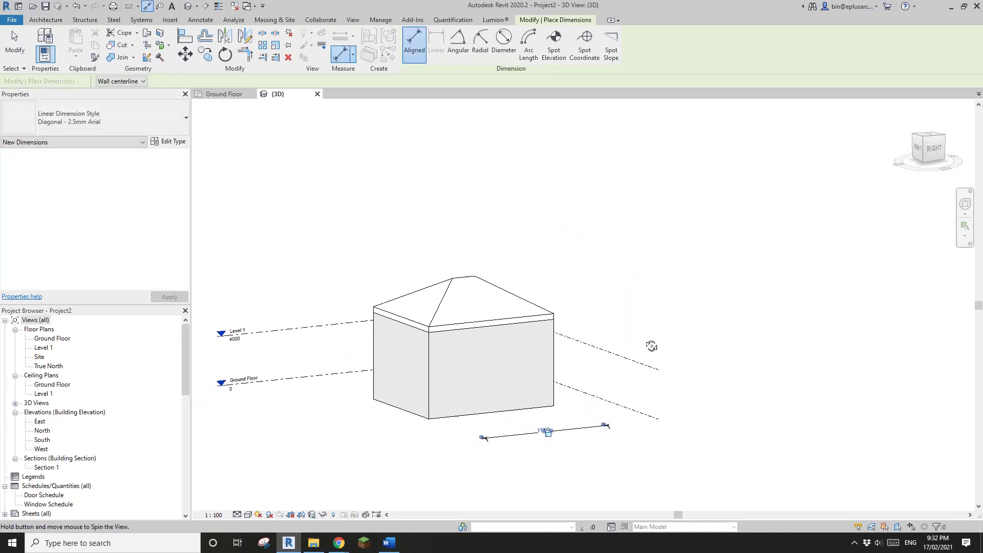
Step: Add a second aligned dimension on the ground plane for the building's shorter front side
{"action": "middle_click_drag", "start_coordinate": [621, 414], "coordinate": [672, 385], "text": "shift"}
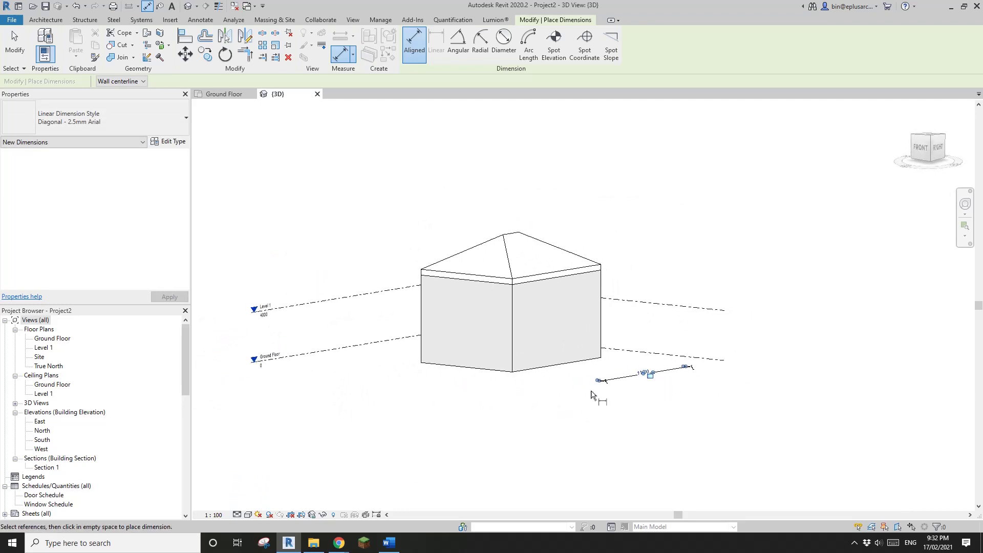
{"action": "middle_click_drag", "start_coordinate": [591, 394], "coordinate": [538, 367], "text": "shift"}
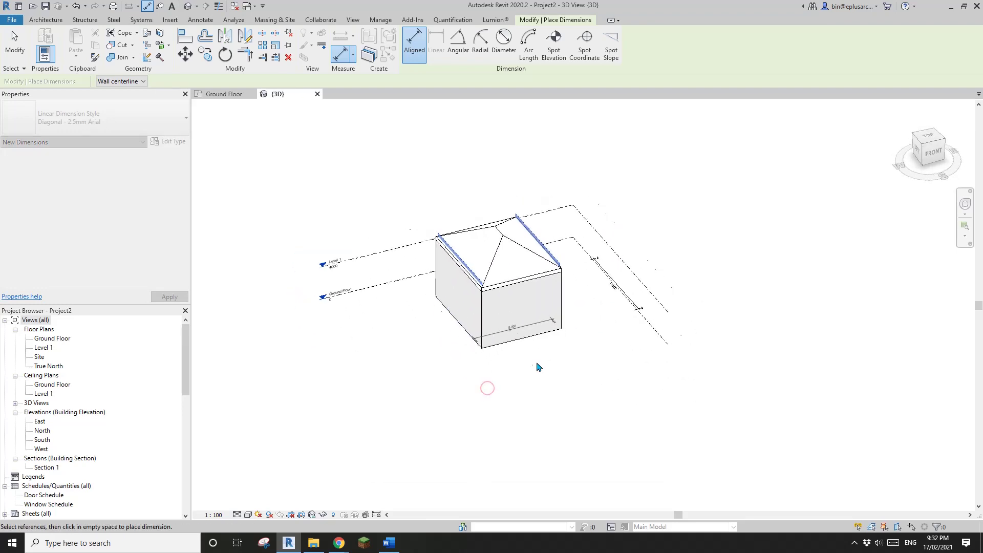
{"action": "key", "text": "Escape"}
{"action": "key", "text": "Escape"}
Step: Reposition the two ground-plane dimension lines beside the front and longer side walls of the building
{"action": "middle_click_drag", "start_coordinate": [629, 307], "coordinate": [673, 357], "text": "shift"}
{"action": "left_click_drag", "start_coordinate": [671, 350], "coordinate": [643, 334]}
{"action": "left_click_drag", "start_coordinate": [403, 347], "coordinate": [452, 325]}
{"action": "key", "text": "Escape"}
{"action": "middle_click_drag", "start_coordinate": [485, 333], "coordinate": [491, 361]}
{"action": "left_click_drag", "start_coordinate": [645, 358], "coordinate": [637, 351]}
{"action": "middle_click_drag", "start_coordinate": [637, 351], "coordinate": [628, 314], "text": "shift"}
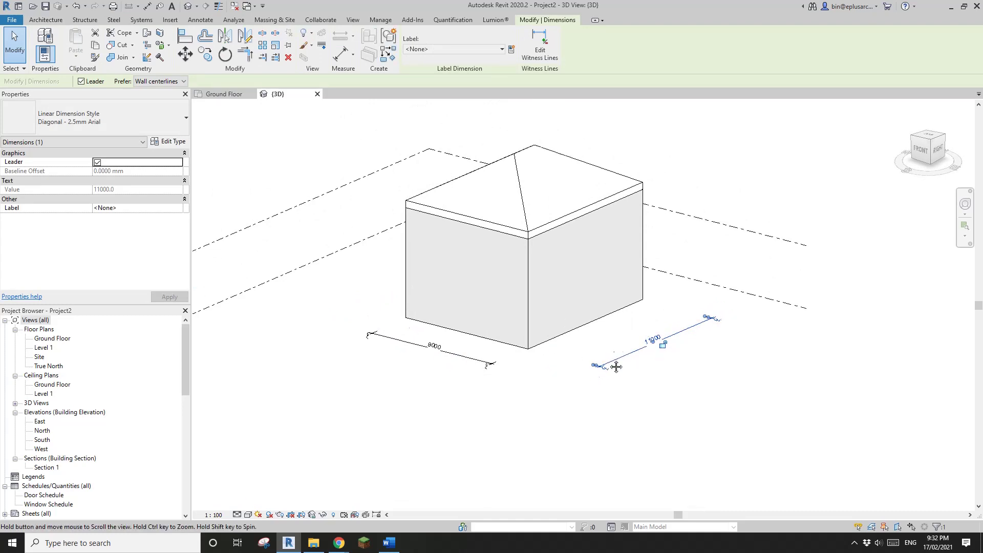
{"action": "middle_click_drag", "start_coordinate": [610, 348], "coordinate": [555, 316]}
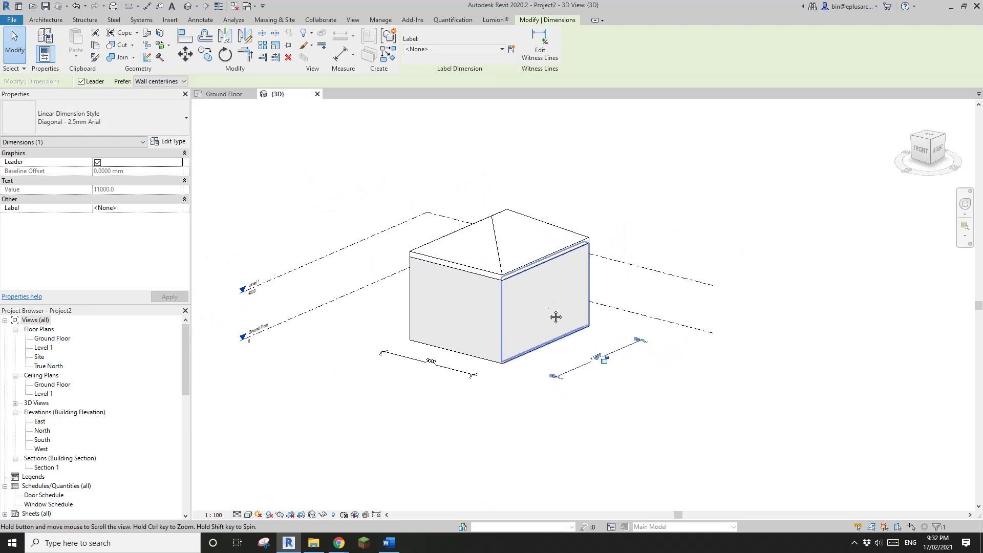
Step: Set a new work plane by picking the outer face of the longer side wall
{"action": "scroll", "coordinate": [558, 369], "scroll_direction": "up", "scroll_amount": 4}
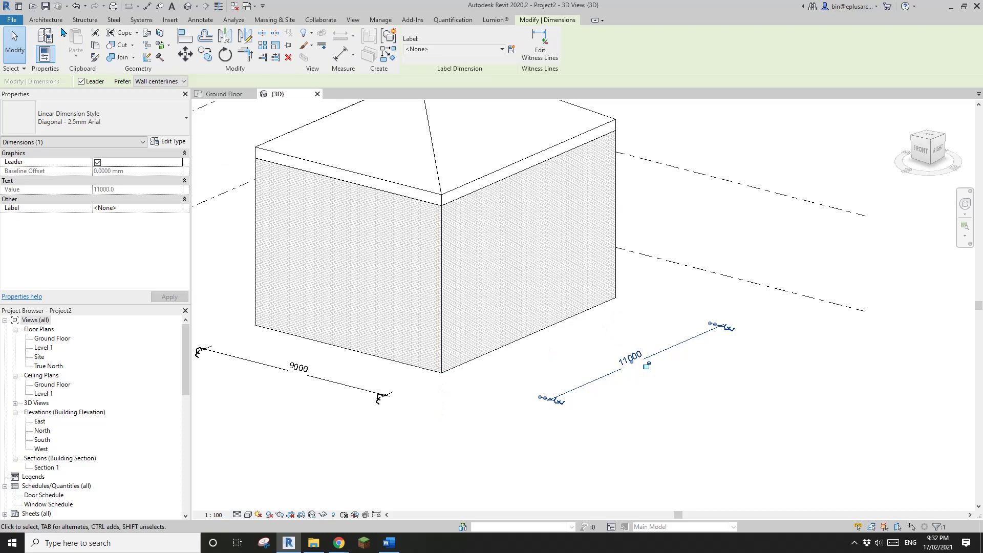
{"action": "left_click", "coordinate": [46, 21]}
{"action": "left_click", "coordinate": [776, 49]}
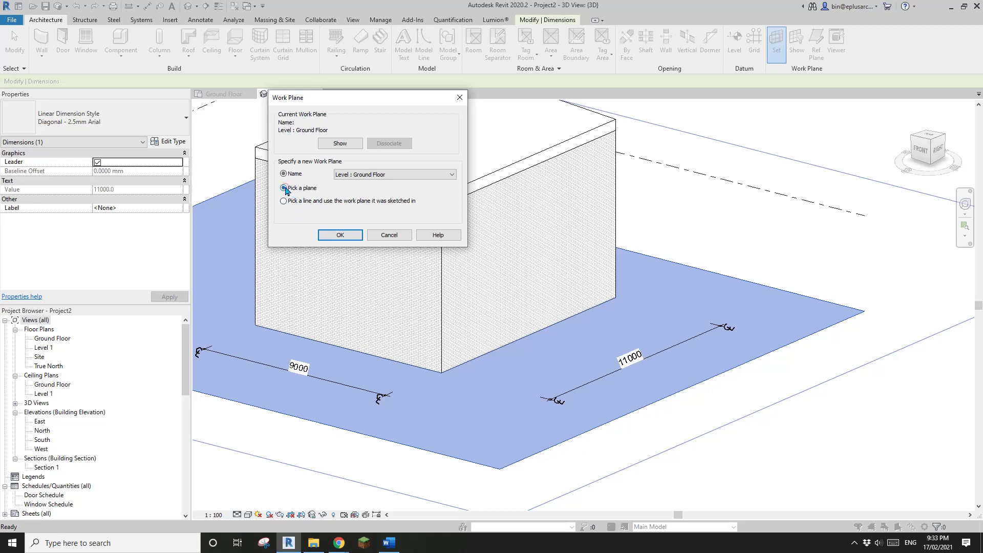
{"action": "left_click", "coordinate": [338, 236]}
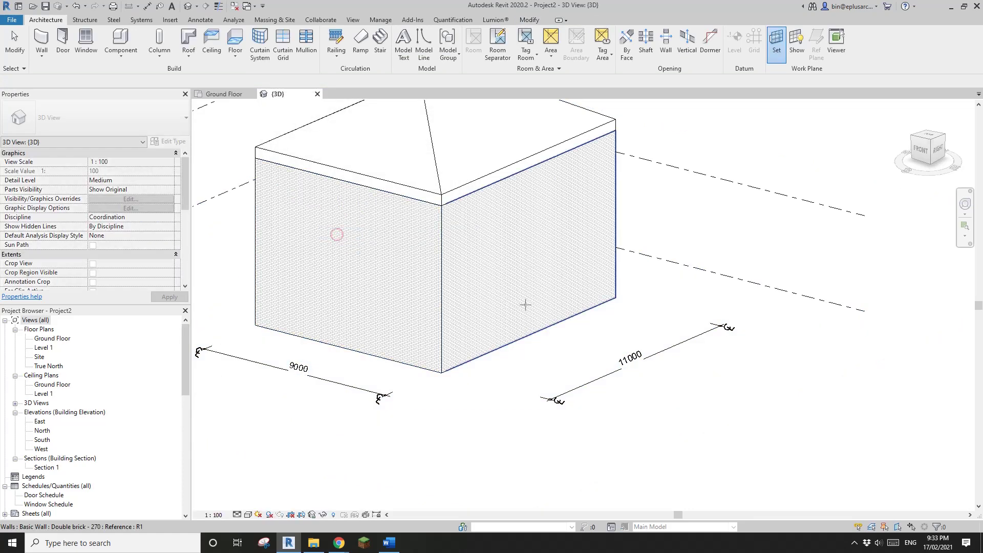
{"action": "middle_click_drag", "start_coordinate": [559, 314], "coordinate": [583, 318]}
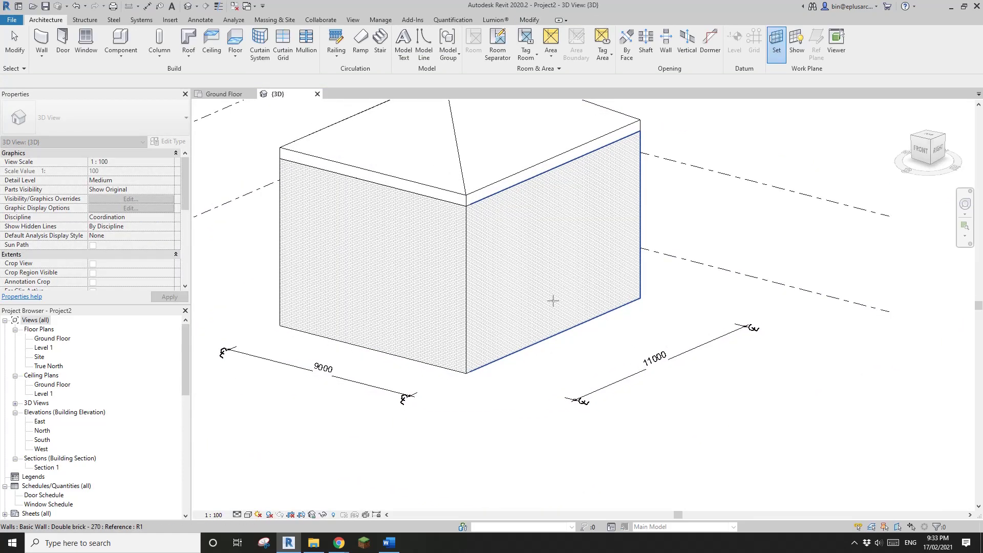
{"action": "middle_click_drag", "start_coordinate": [553, 300], "coordinate": [516, 288]}
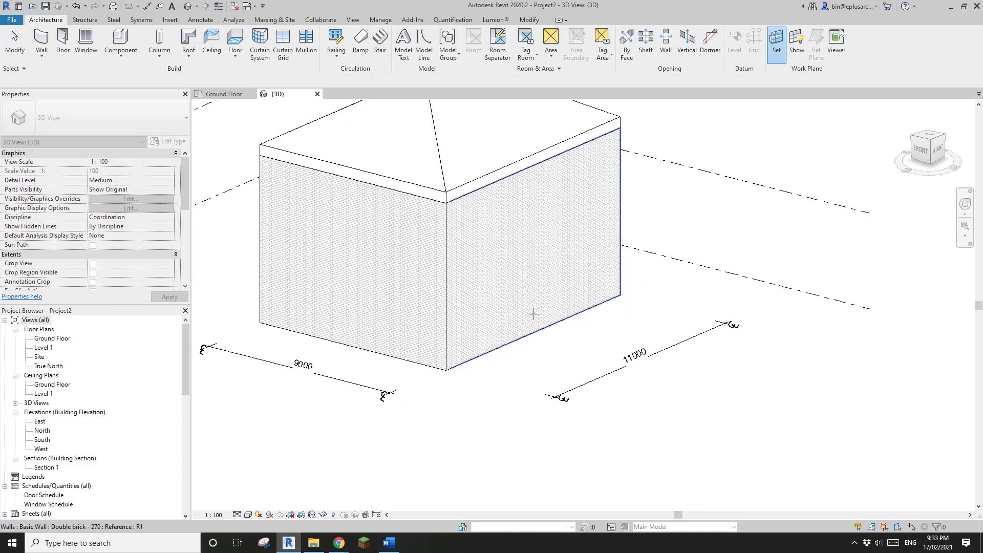
{"action": "left_click", "coordinate": [529, 310]}
Step: Add an aligned dimension for the longer side wall's length on its face work plane, placed just below the wall
{"action": "key", "text": "i"}
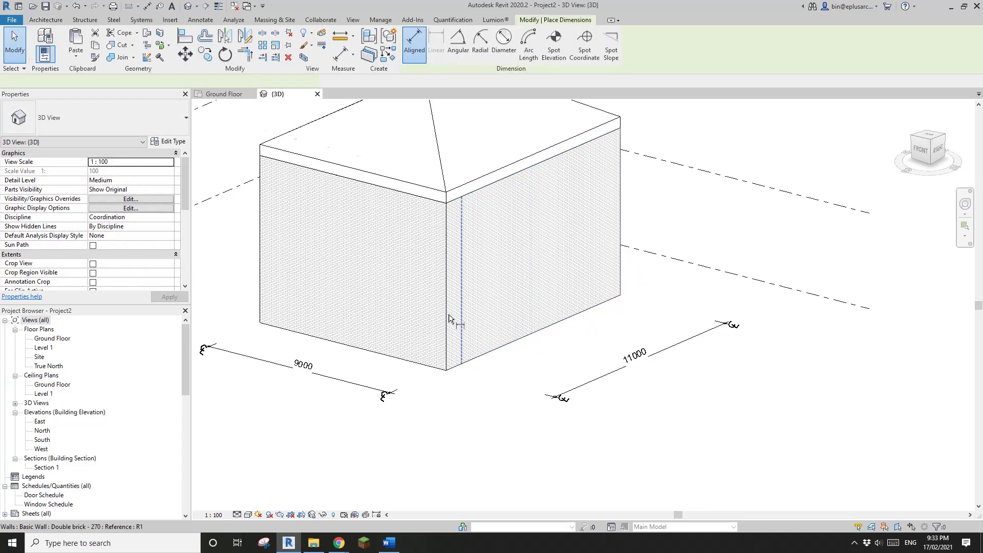
{"action": "left_click", "coordinate": [416, 307]}
{"action": "middle_click_drag", "start_coordinate": [678, 322], "coordinate": [566, 324], "text": "shift"}
{"action": "left_click", "coordinate": [811, 296]}
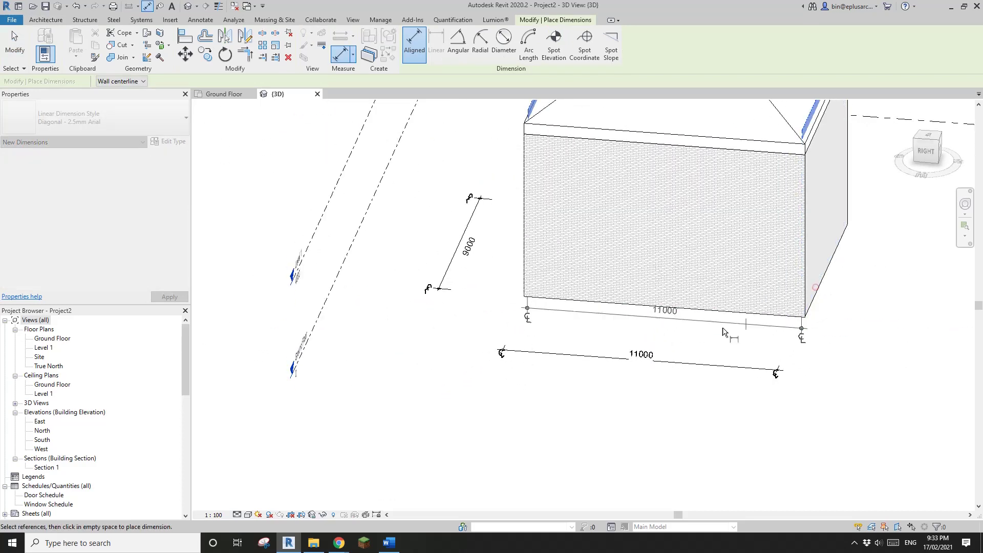
{"action": "middle_click_drag", "start_coordinate": [812, 297], "coordinate": [702, 343], "text": "shift"}
{"action": "left_click", "coordinate": [527, 409]}
{"action": "key", "text": "Escape"}
{"action": "key", "text": "Escape"}
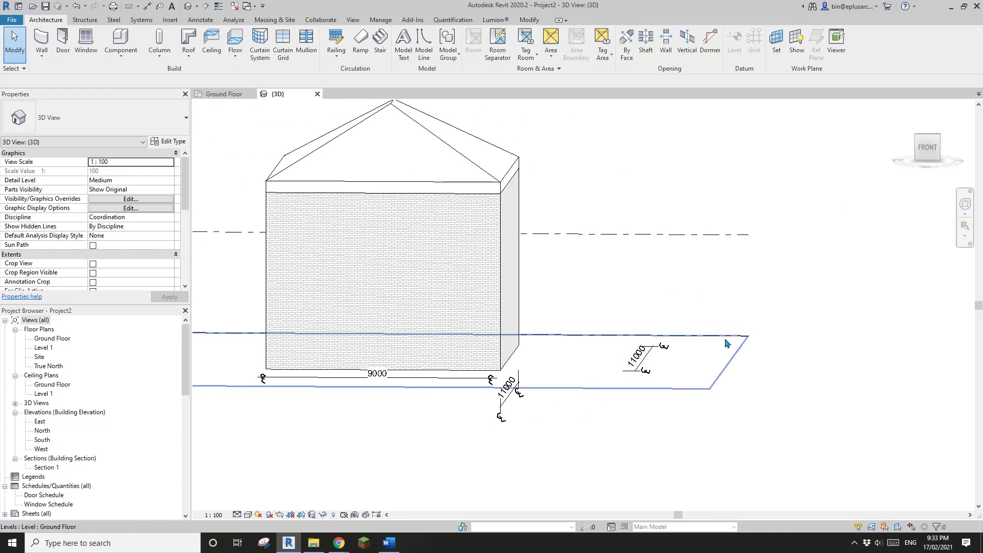
Step: Dimension the longer side wall's height from its base edge to its top edge, placing the dimension beside the front corner
{"action": "middle_click_drag", "start_coordinate": [710, 343], "coordinate": [508, 371], "text": "shift"}
{"action": "key", "text": "d"}
{"action": "key", "text": "i"}
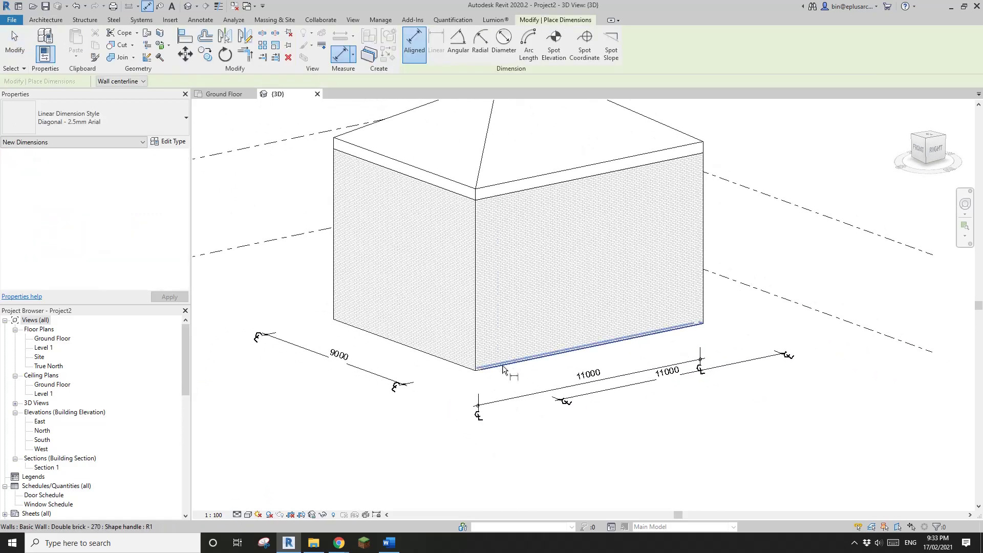
{"action": "left_click", "coordinate": [503, 368]}
{"action": "left_click", "coordinate": [518, 192]}
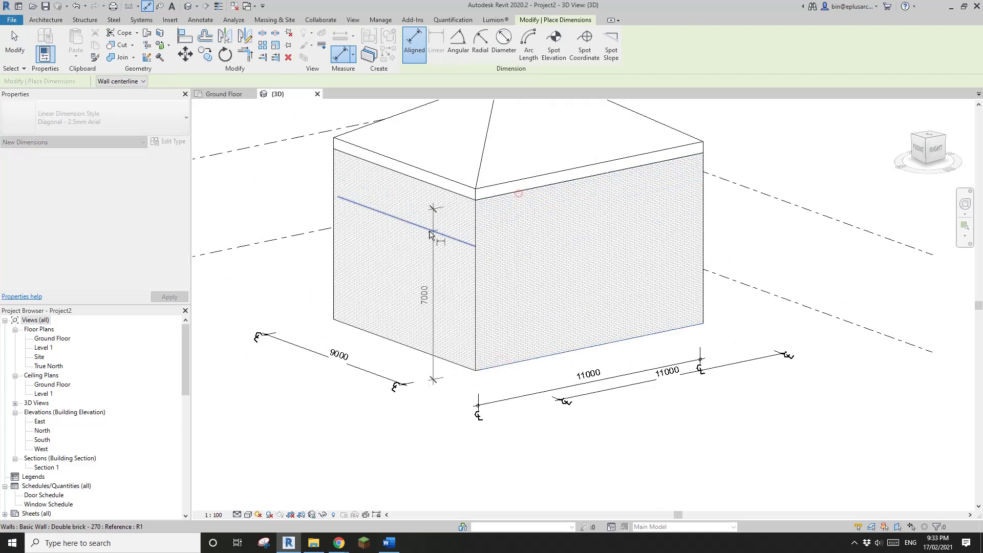
{"action": "left_click", "coordinate": [448, 285]}
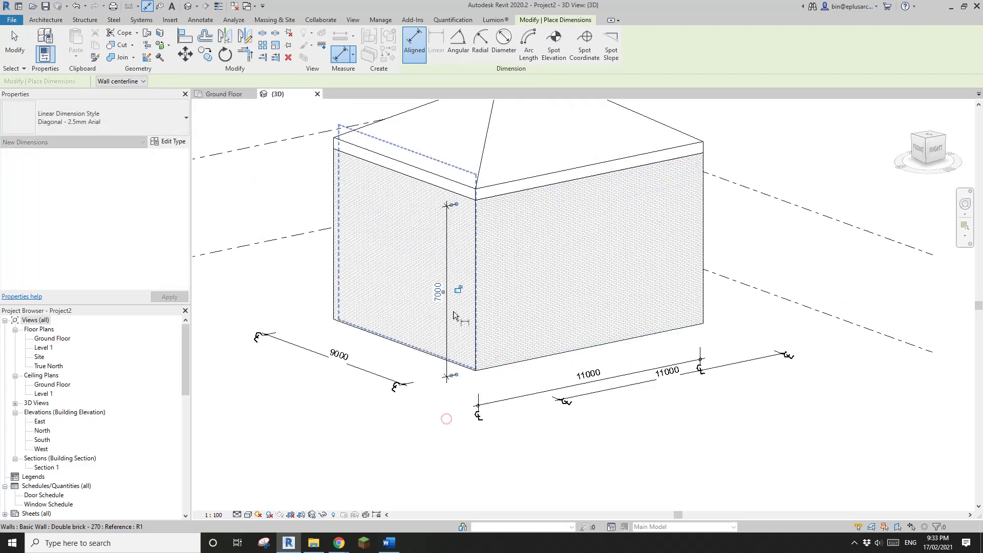
{"action": "key", "text": "Escape"}
{"action": "key", "text": "Escape"}
{"action": "middle_click_drag", "start_coordinate": [509, 345], "coordinate": [640, 383], "text": "shift"}
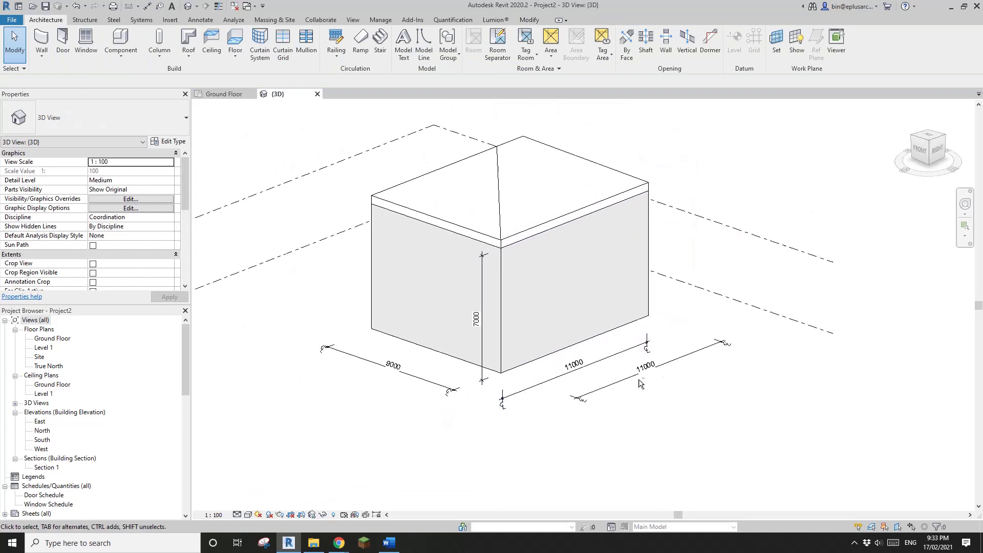
{"action": "left_click", "coordinate": [706, 356]}
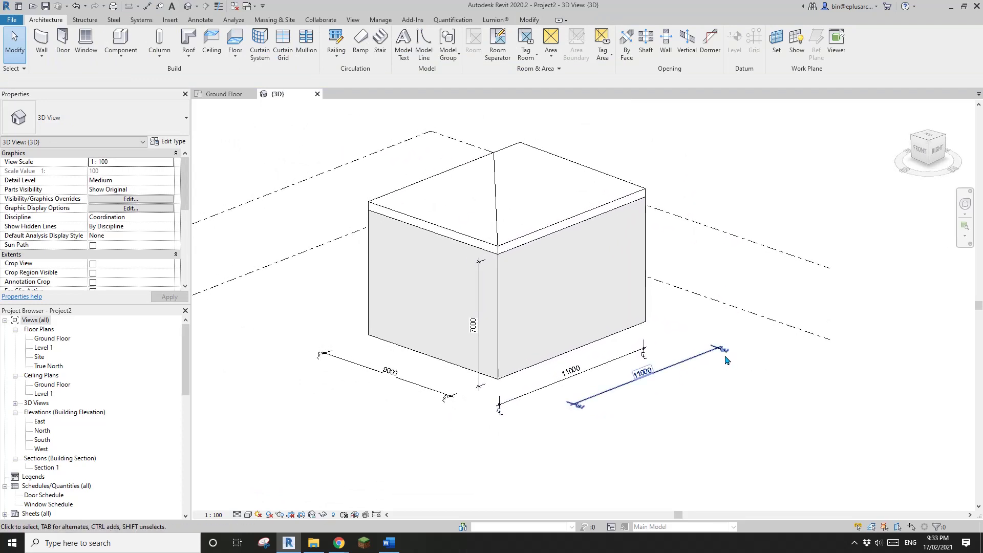
{"action": "middle_click_drag", "start_coordinate": [725, 359], "coordinate": [754, 373]}
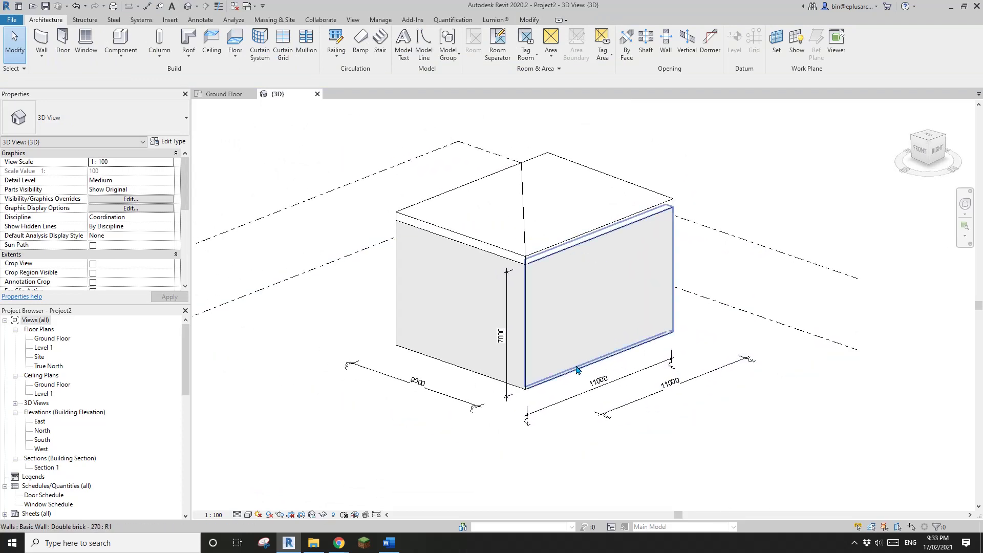
{"action": "left_click", "coordinate": [507, 298]}
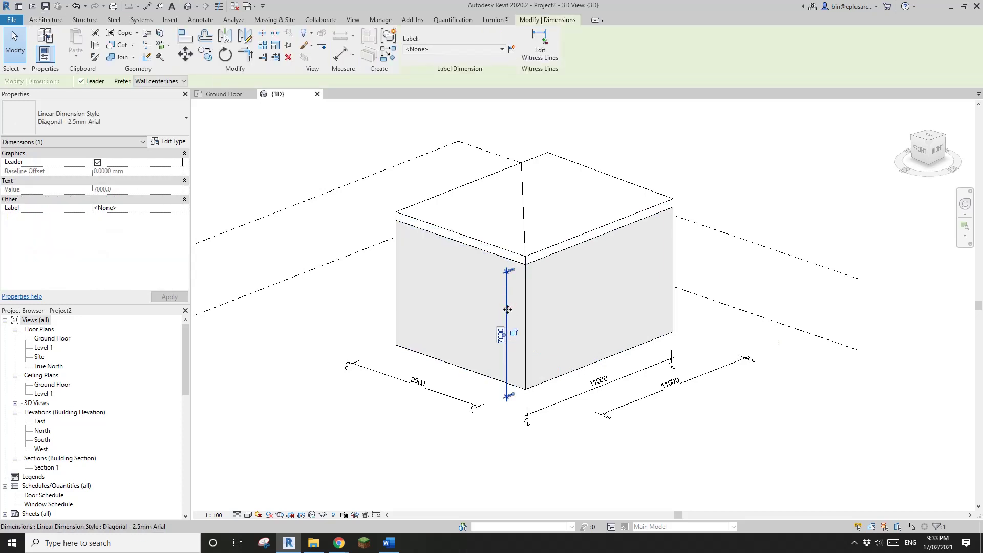
{"action": "key", "text": "Escape"}
Step: Set the work plane by name to Level : Ground Floor
{"action": "left_click", "coordinate": [775, 51]}
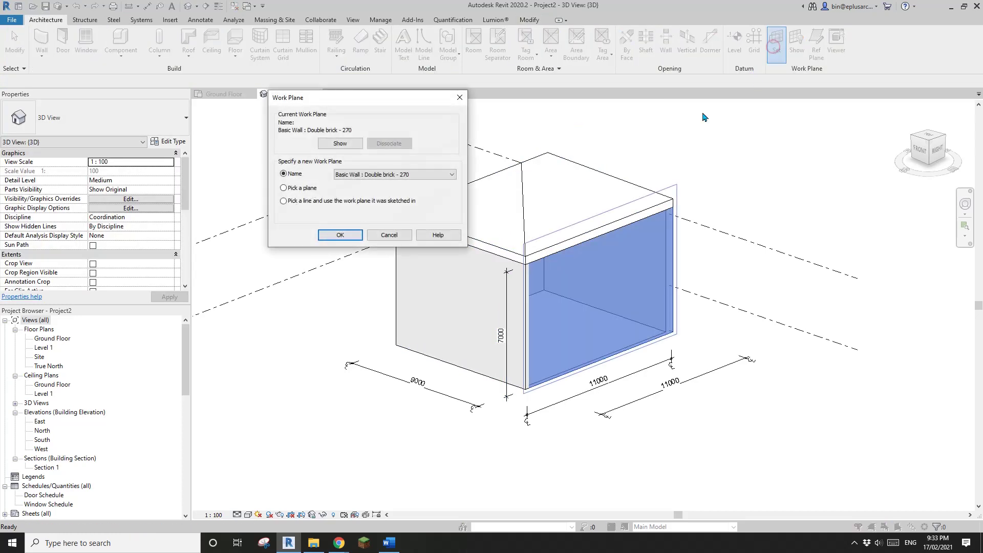
{"action": "left_click", "coordinate": [393, 175]}
{"action": "left_click", "coordinate": [380, 190]}
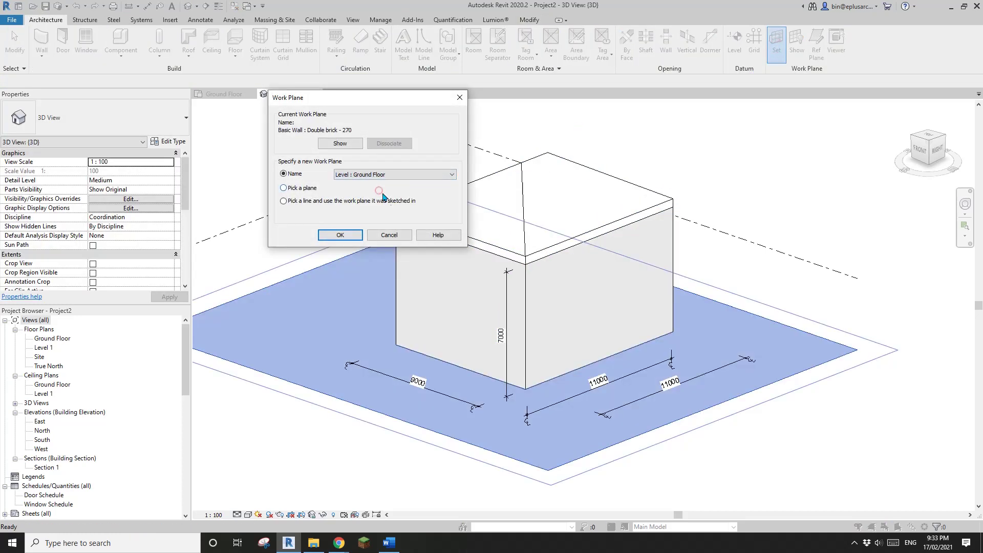
{"action": "left_click", "coordinate": [340, 235]}
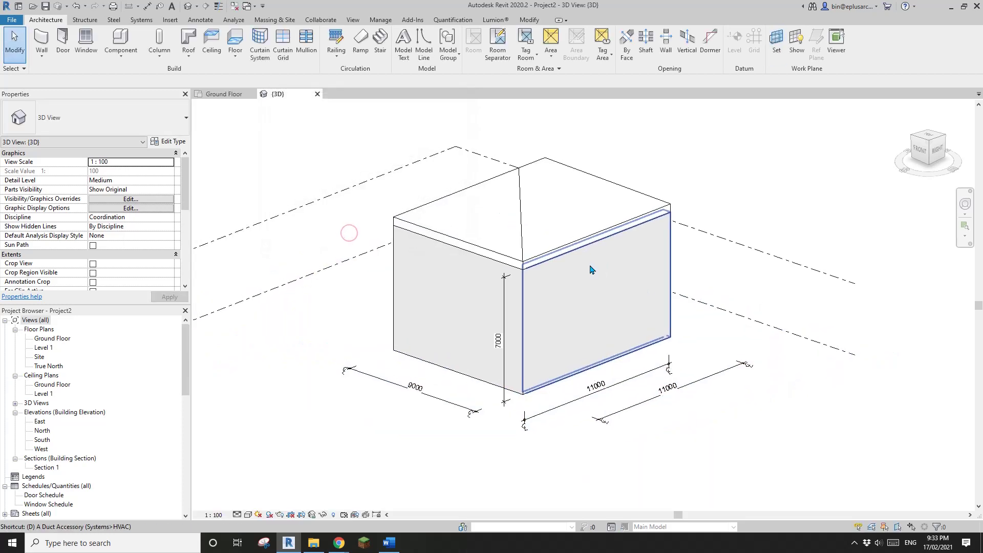
Step: Try to dimension the longer side wall's height between its base and top edges on the Ground Floor work plane
{"action": "key", "text": "d"}
{"action": "key", "text": "i"}
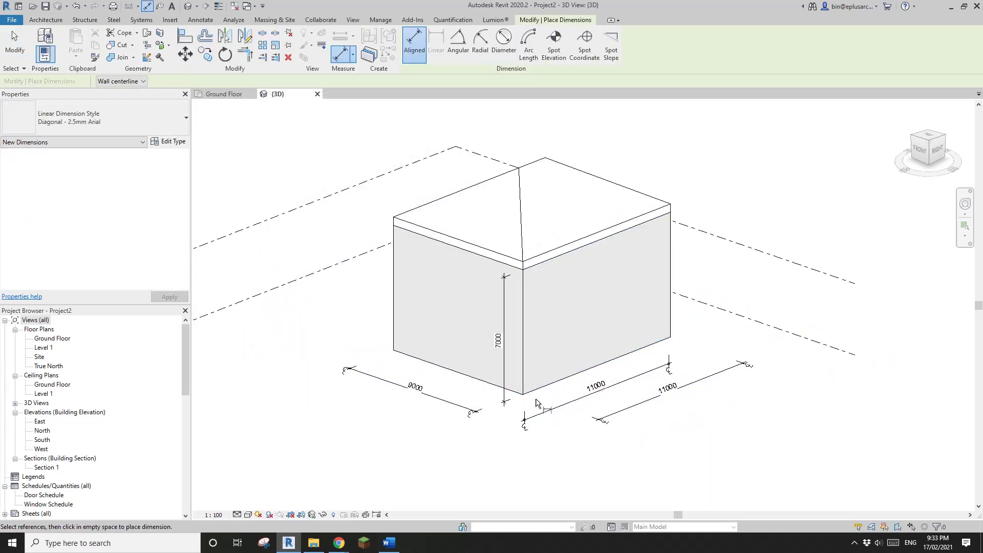
{"action": "scroll", "coordinate": [540, 393], "scroll_direction": "up", "scroll_amount": 2}
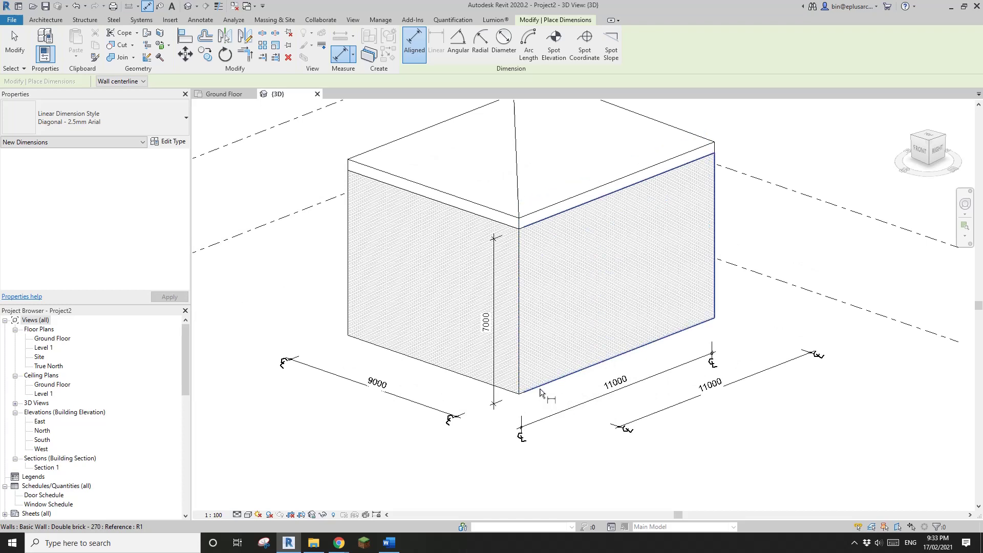
{"action": "left_click", "coordinate": [596, 369]}
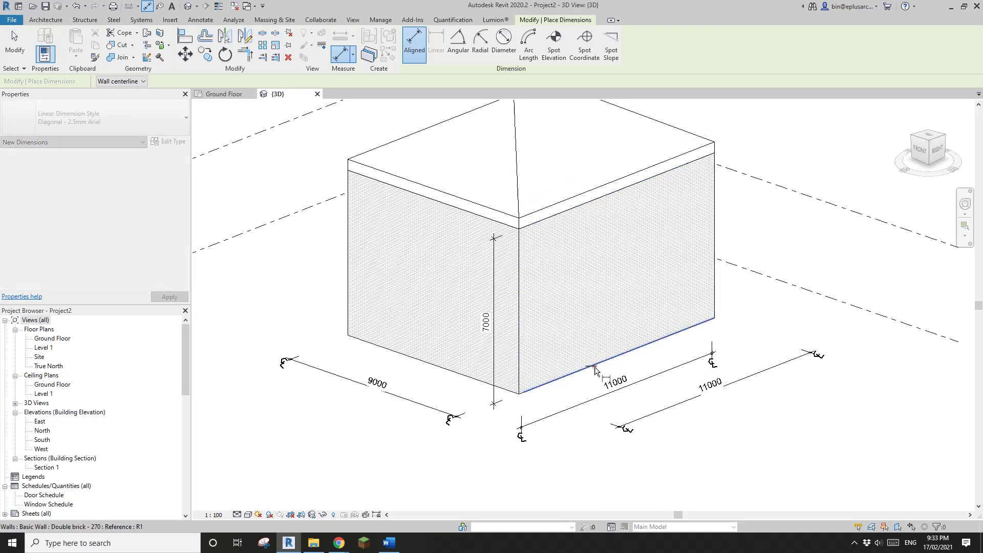
{"action": "left_click", "coordinate": [552, 217]}
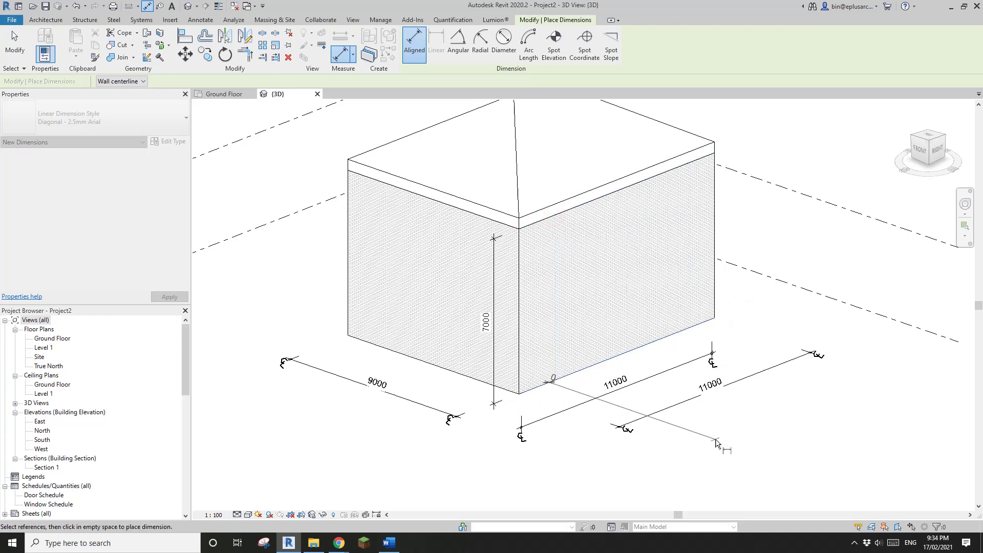
{"action": "key", "text": "Escape"}
{"action": "key", "text": "Escape"}
Step: Set a new work plane by picking the outer face of the shorter front wall
{"action": "scroll", "coordinate": [605, 386], "scroll_direction": "down", "scroll_amount": 5}
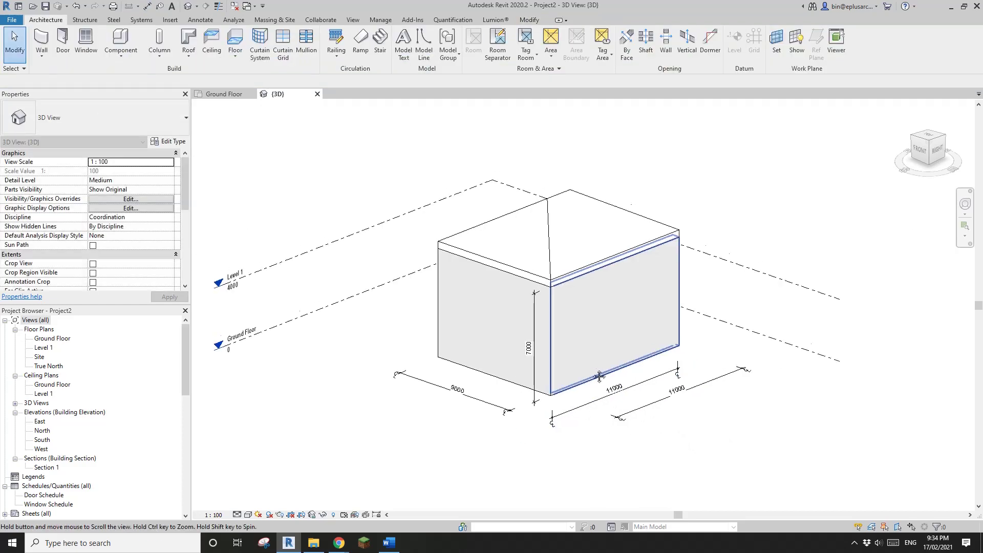
{"action": "middle_click_drag", "start_coordinate": [533, 376], "coordinate": [580, 377]}
{"action": "scroll", "coordinate": [535, 370], "scroll_direction": "up", "scroll_amount": 2}
{"action": "middle_click_drag", "start_coordinate": [529, 358], "coordinate": [522, 273]}
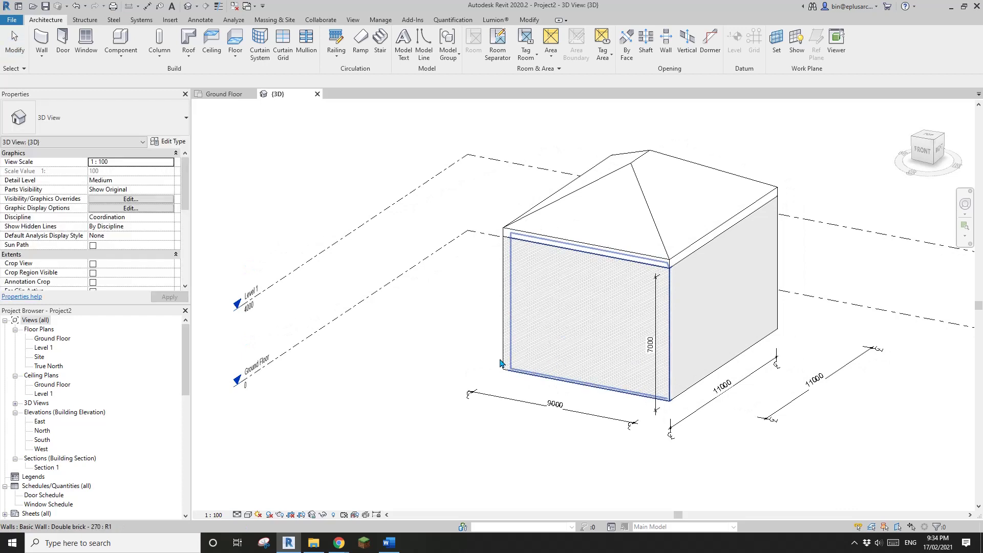
{"action": "scroll", "coordinate": [502, 372], "scroll_direction": "up", "scroll_amount": 2}
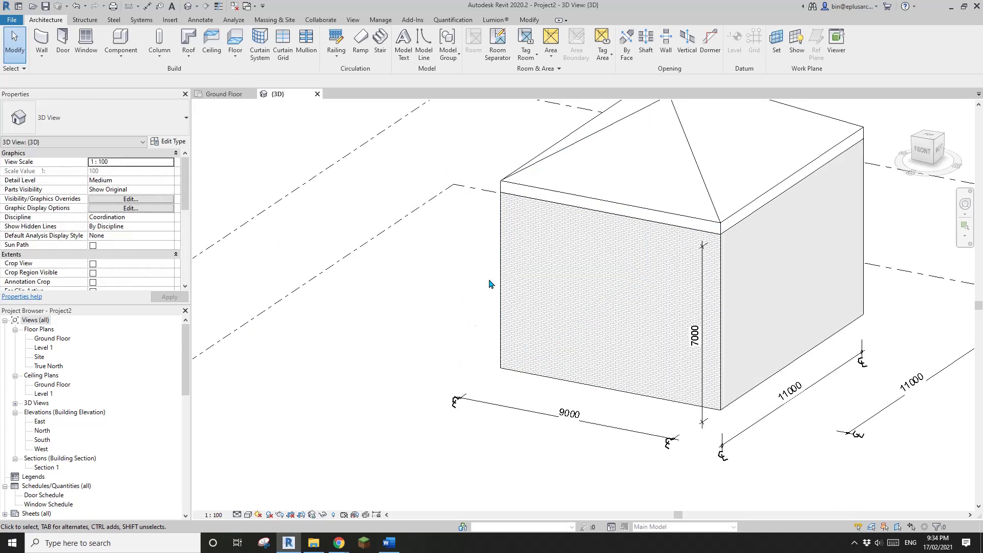
{"action": "left_click", "coordinate": [781, 42]}
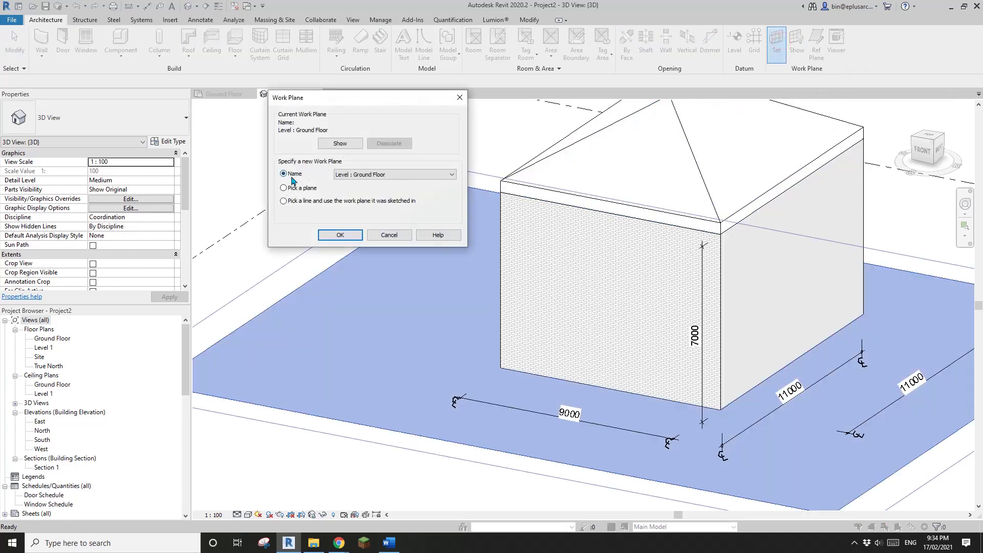
{"action": "left_click", "coordinate": [335, 237]}
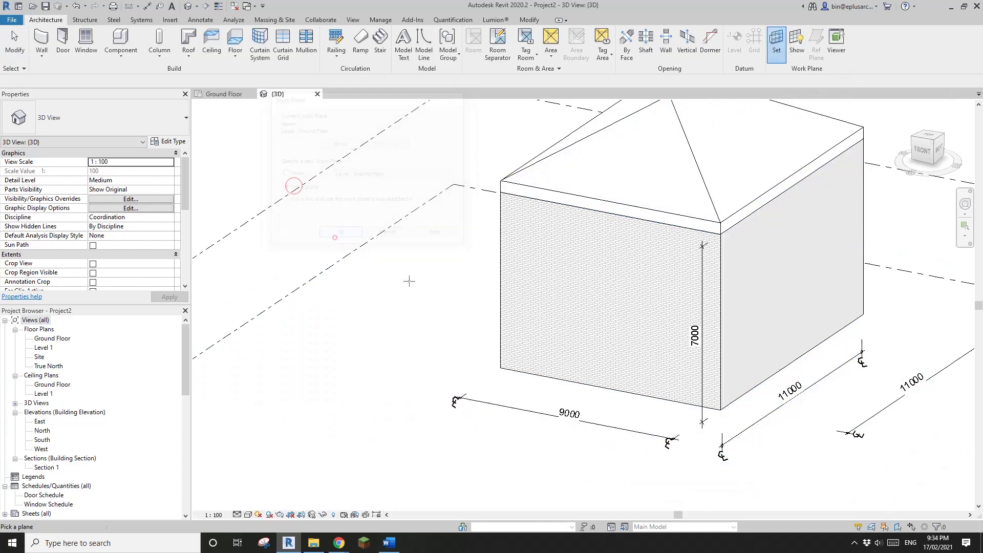
{"action": "left_click", "coordinate": [566, 289]}
Step: Add an aligned height dimension for the front wall, placed outside its edge away from the longer side wall
{"action": "key", "text": "d"}
{"action": "key", "text": "i"}
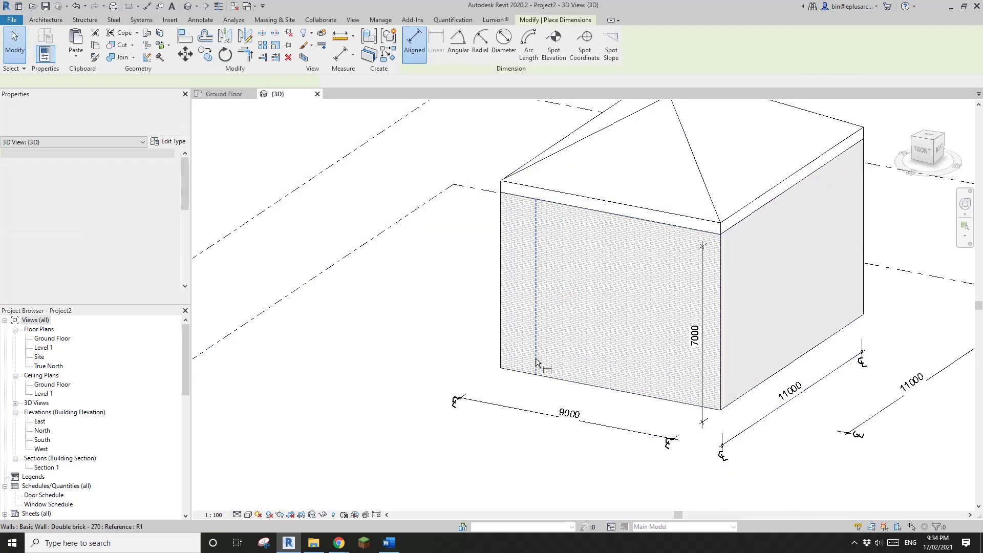
{"action": "left_click", "coordinate": [538, 375]}
{"action": "left_click", "coordinate": [521, 200]}
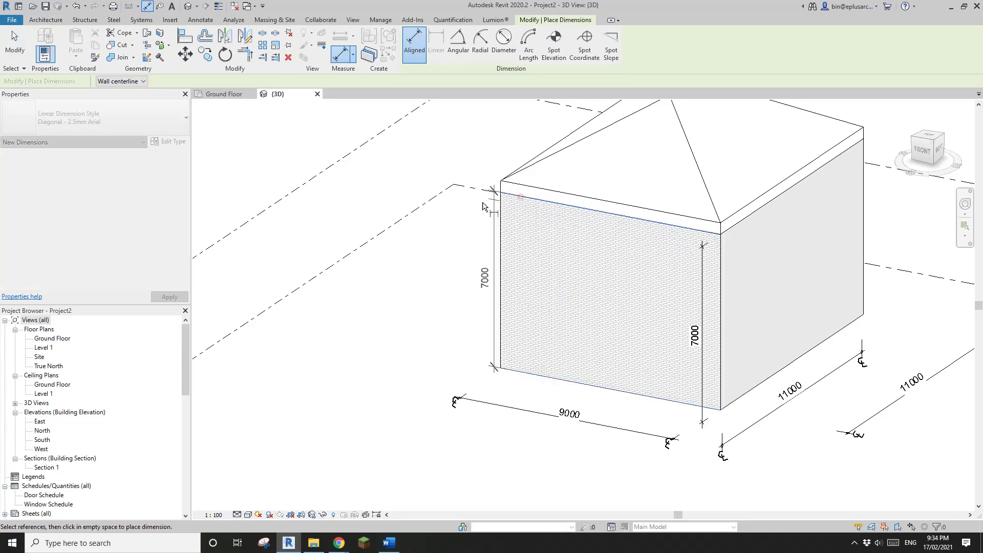
{"action": "left_click", "coordinate": [472, 236]}
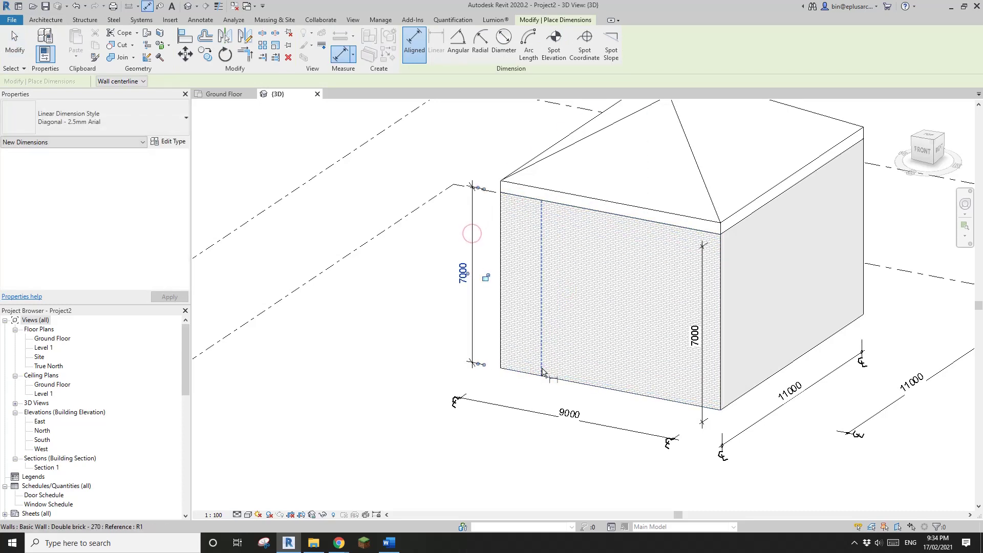
Step: Dimension the front wall's length on its face work plane, placing the dimension just below the wall's base
{"action": "mouse_move", "coordinate": [543, 372]}
{"action": "middle_mouse_down", "text": "shift"}
{"action": "mouse_move", "coordinate": [533, 367]}
{"action": "mouse_move", "coordinate": [561, 341]}
{"action": "middle_mouse_up", "text": "shift"}
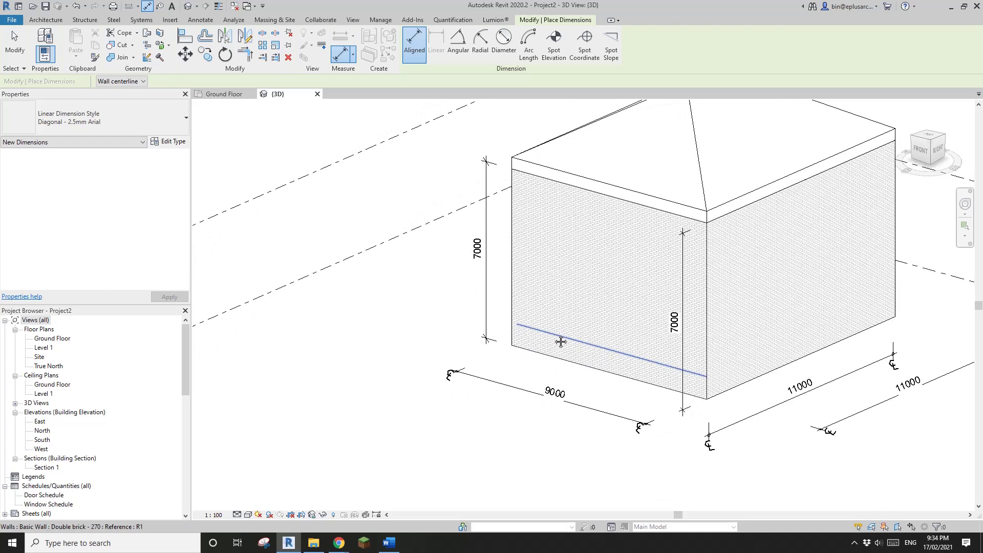
{"action": "left_click", "coordinate": [505, 295]}
{"action": "left_click", "coordinate": [722, 358]}
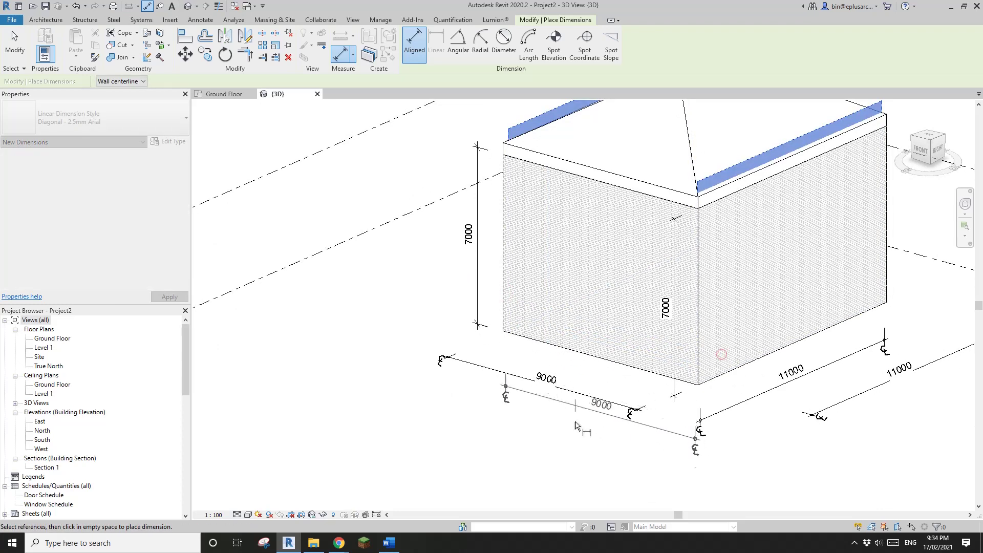
{"action": "left_click", "coordinate": [666, 411]}
{"action": "key", "text": "Escape"}
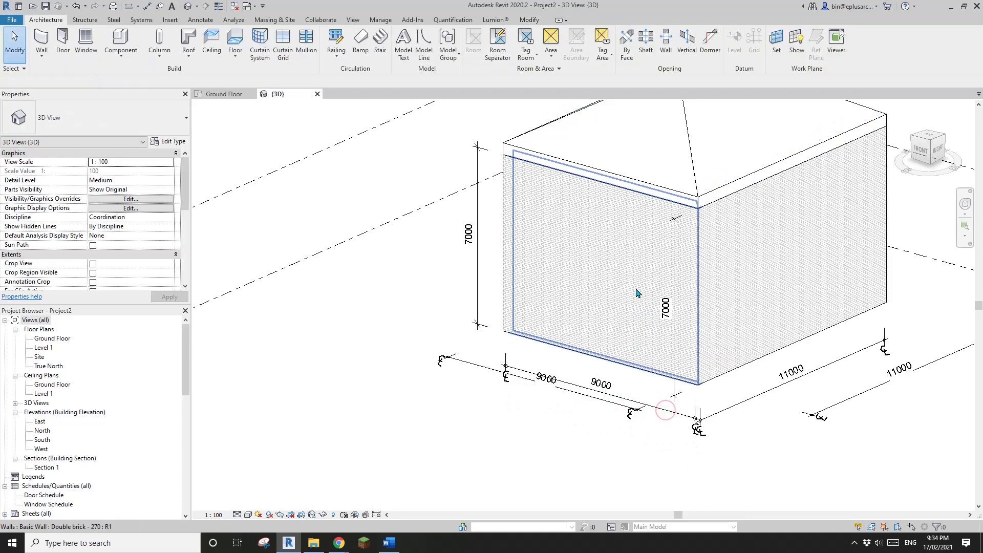
Step: Show the active work plane on the front wall to check it, and hide it again
{"action": "middle_click_drag", "start_coordinate": [638, 292], "coordinate": [619, 324], "text": "shift"}
{"action": "left_click", "coordinate": [796, 43]}
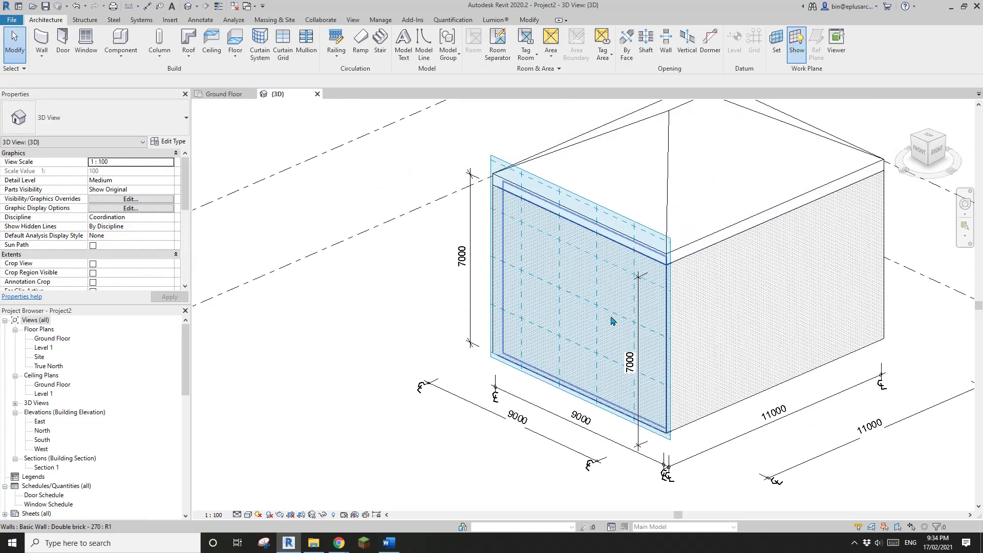
{"action": "left_click", "coordinate": [796, 47]}
{"action": "scroll", "coordinate": [560, 215], "scroll_direction": "down", "scroll_amount": 3}
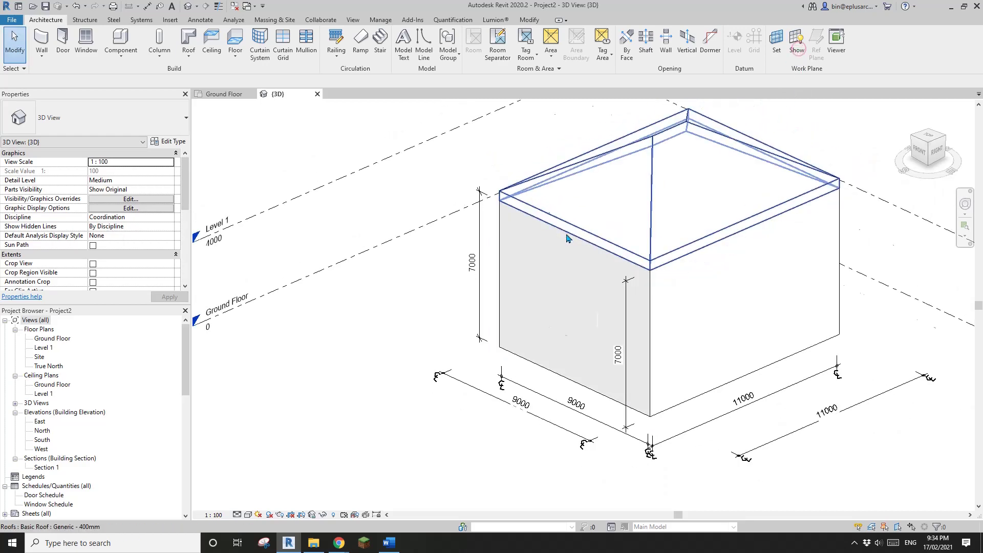
{"action": "middle_click_drag", "start_coordinate": [569, 246], "coordinate": [566, 307], "text": "shift"}
{"action": "scroll", "coordinate": [418, 198], "scroll_direction": "up", "scroll_amount": 1}
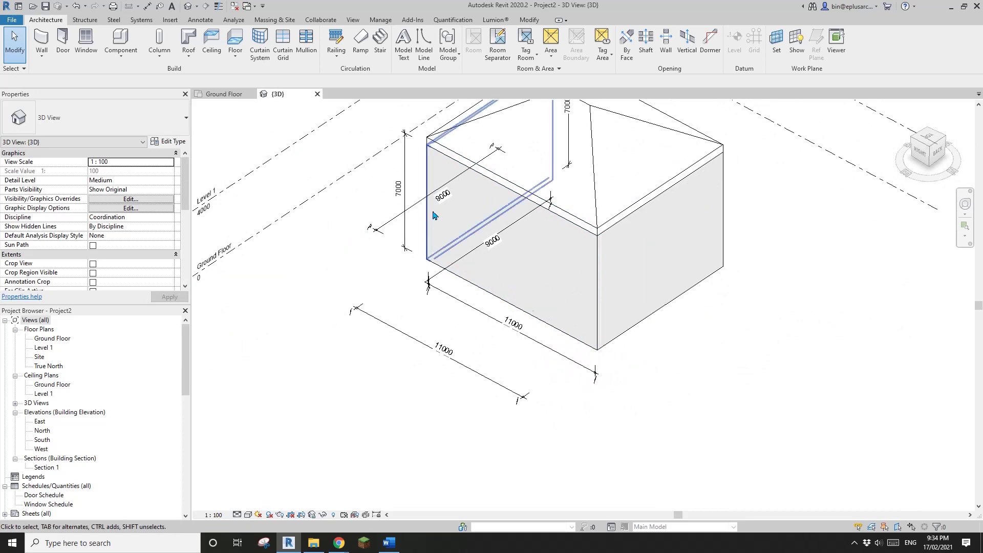
{"action": "middle_click_drag", "start_coordinate": [434, 215], "coordinate": [400, 235]}
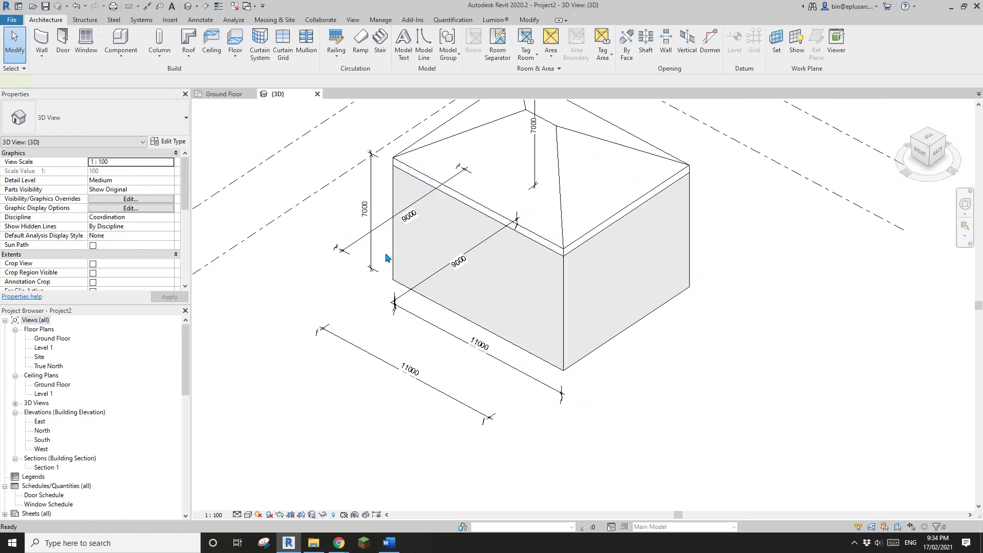
{"action": "key", "text": "w"}
{"action": "key", "text": "a"}
{"action": "middle_click_drag", "start_coordinate": [535, 318], "coordinate": [511, 324]}
{"action": "key", "text": "Escape"}
{"action": "key", "text": "Escape"}
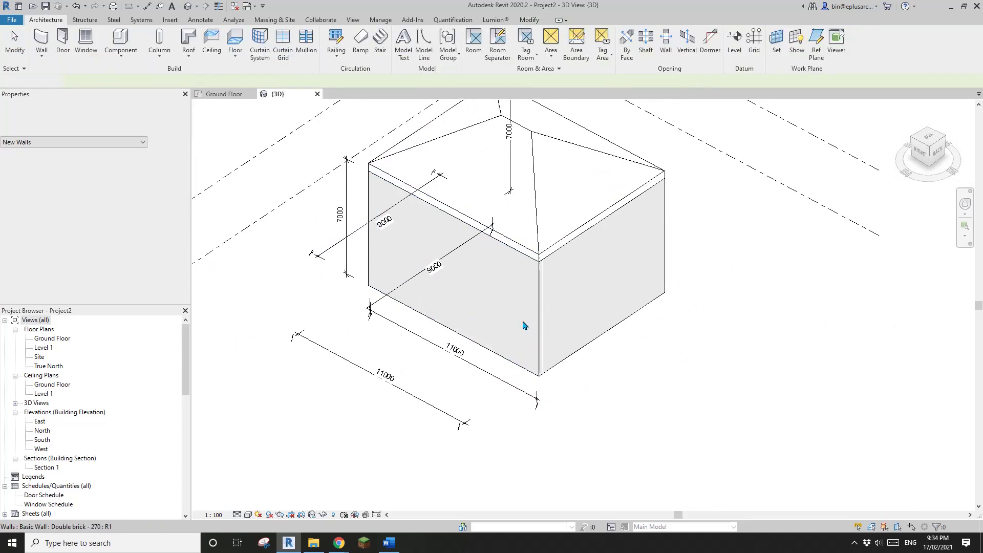
Step: Draw a Storefront curtain wall about 3300 mm long along the base of the 11000 mm wall, ending at the near corner
{"action": "key", "text": "w"}
{"action": "key", "text": "a"}
{"action": "left_click", "coordinate": [131, 129]}
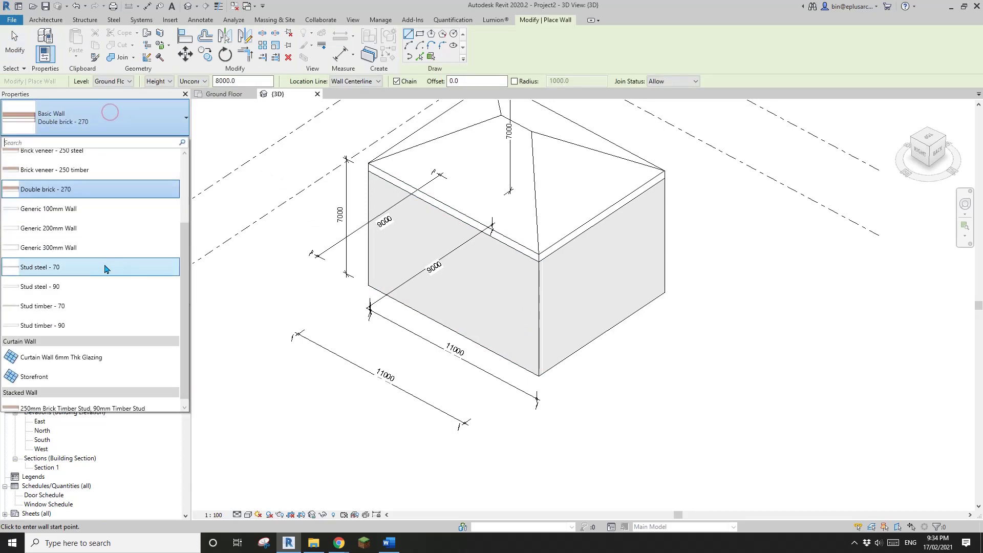
{"action": "left_click", "coordinate": [53, 375]}
{"action": "scroll", "coordinate": [494, 353], "scroll_direction": "up", "scroll_amount": 2}
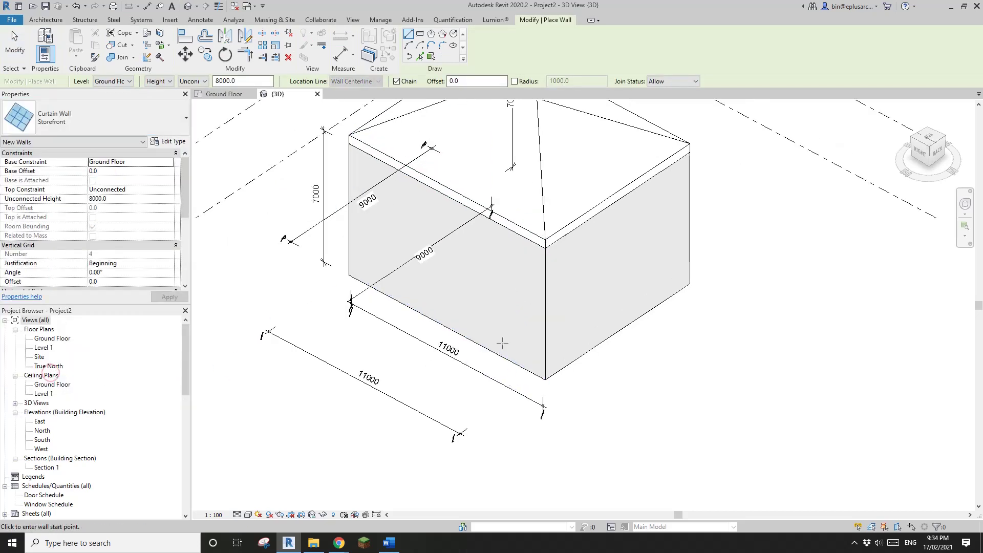
{"action": "left_click", "coordinate": [487, 343]}
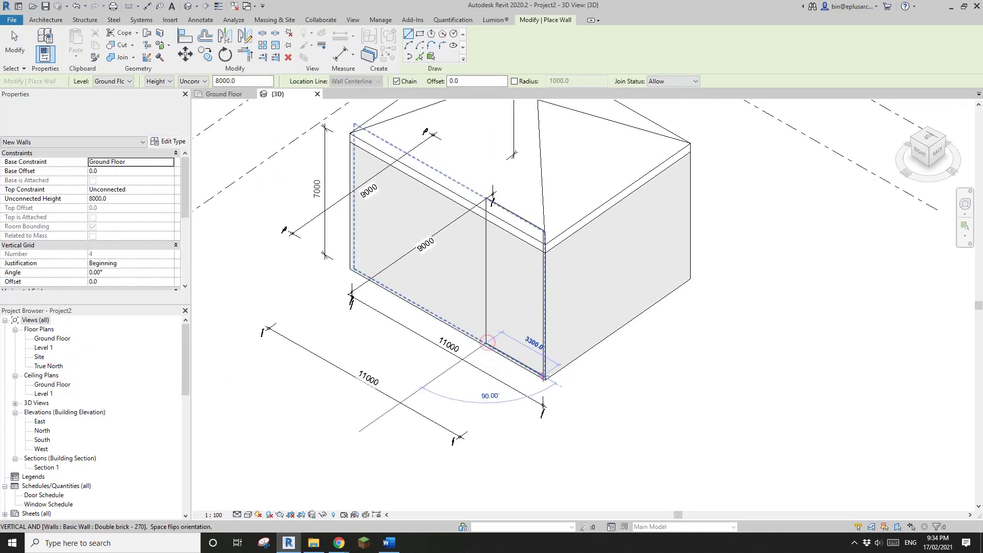
{"action": "left_click", "coordinate": [545, 378]}
{"action": "key", "text": "Escape"}
{"action": "key", "text": "Escape"}
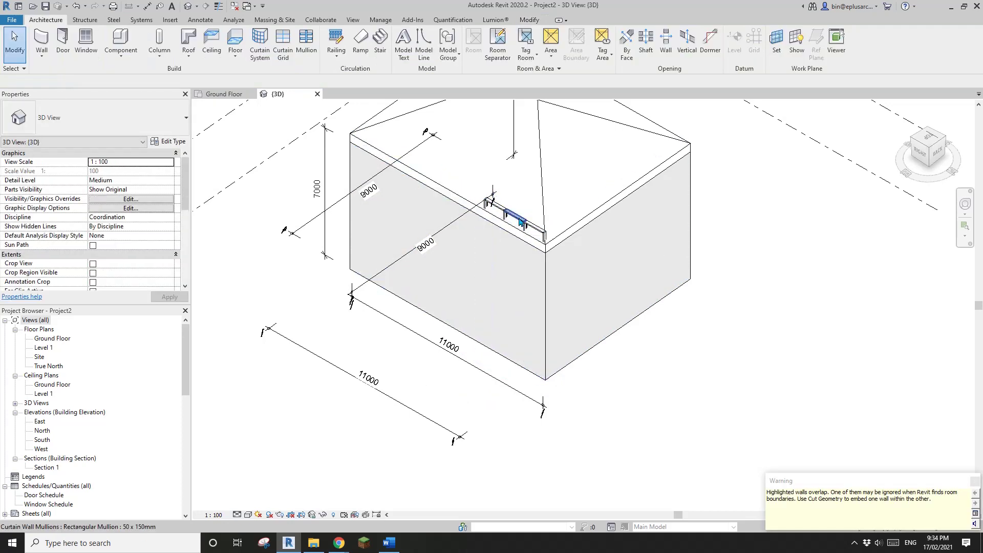
Step: Review the Storefront type's grid spacing and set this curtain wall's unconnected height to 2400 mm
{"action": "key", "text": "Tab"}
{"action": "left_click", "coordinate": [524, 225]}
{"action": "left_click", "coordinate": [172, 142]}
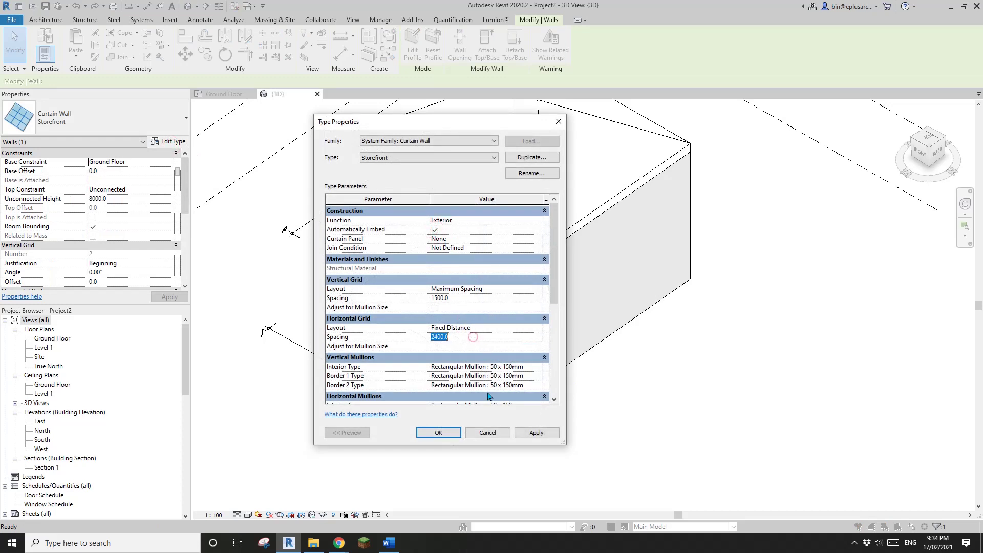
{"action": "left_click", "coordinate": [438, 432]}
{"action": "left_click", "coordinate": [134, 199]}
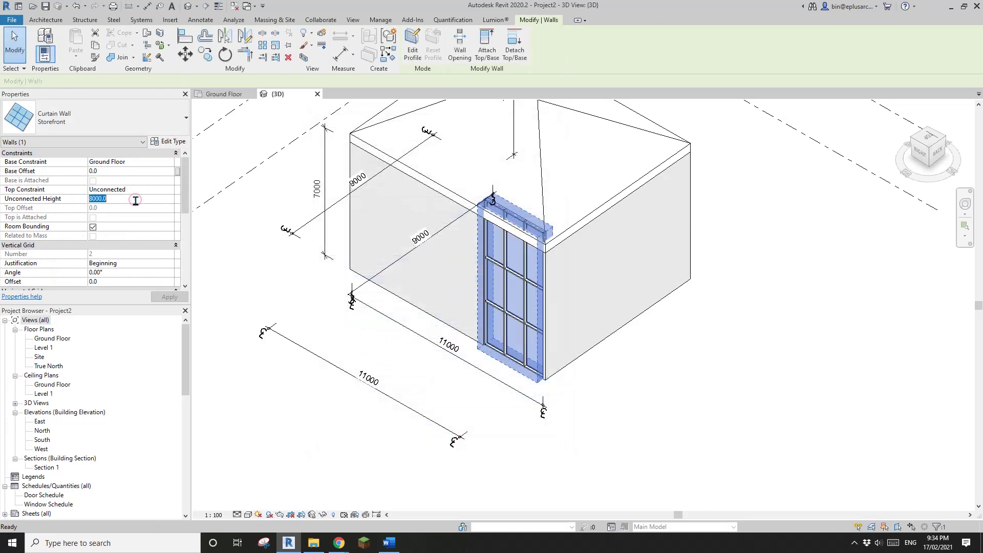
{"action": "type", "text": "2400.0"}
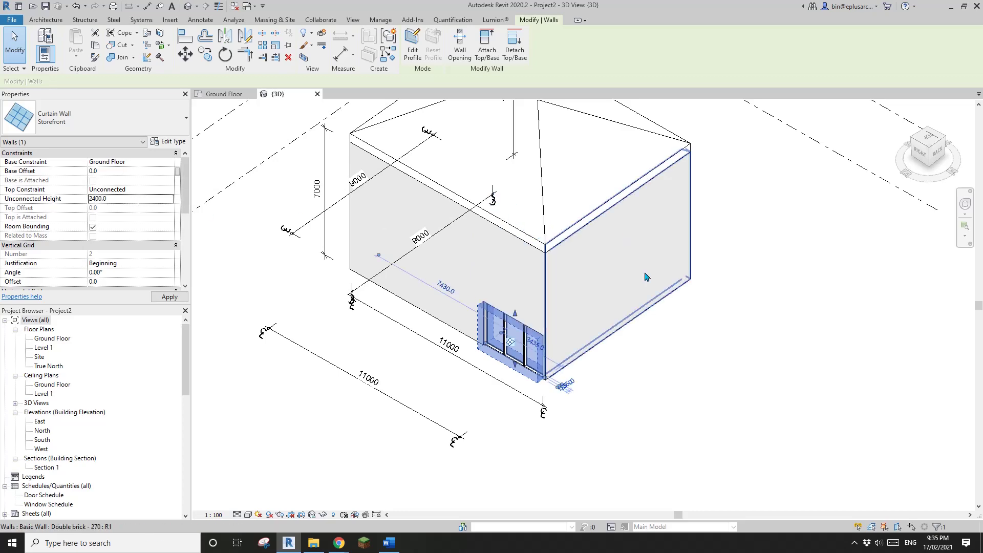
{"action": "key", "text": "Escape"}
Step: Create a similar Storefront curtain wall about 4 m long on the adjoining wall, starting from the shared corner
{"action": "scroll", "coordinate": [517, 346], "scroll_direction": "up", "scroll_amount": 4}
{"action": "left_click", "coordinate": [514, 344]}
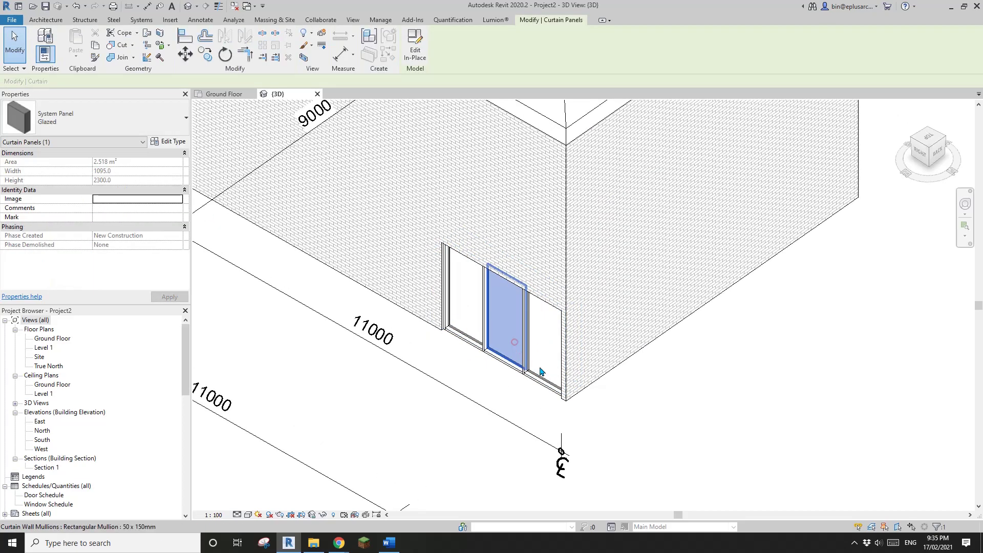
{"action": "key", "text": "Escape"}
{"action": "left_click", "coordinate": [506, 355]}
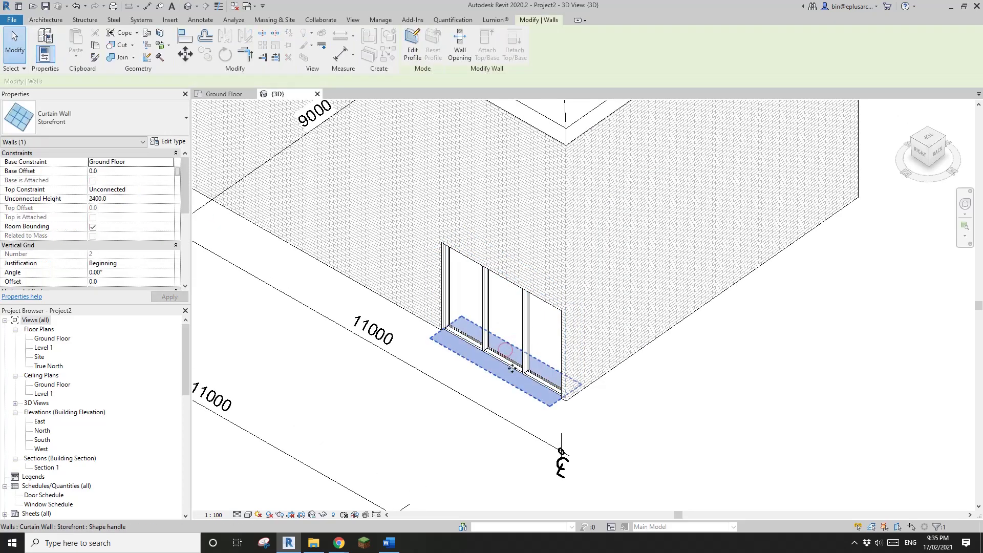
{"action": "key", "text": "Escape"}
{"action": "left_click", "coordinate": [507, 335]}
{"action": "key", "text": "c"}
{"action": "key", "text": "s"}
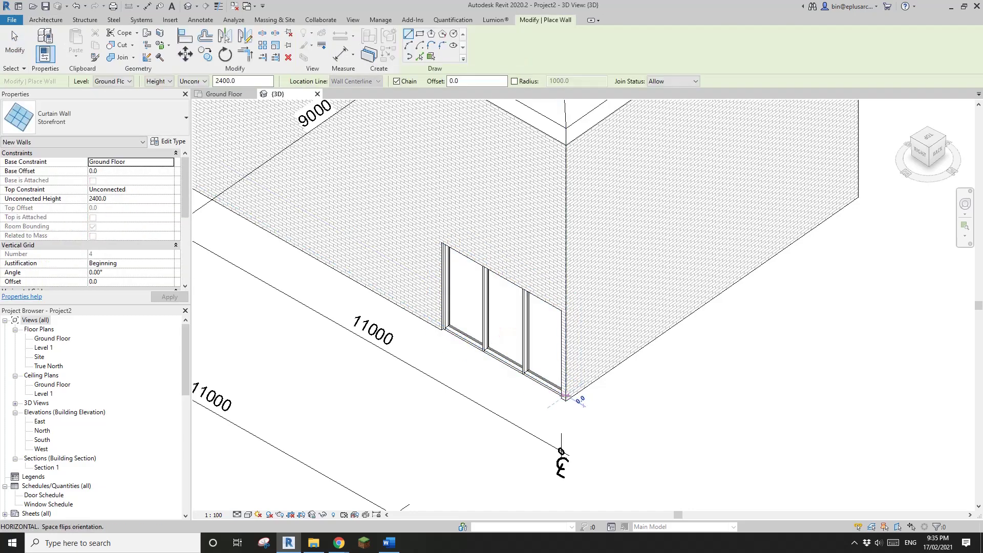
{"action": "left_click", "coordinate": [565, 396]}
{"action": "left_click", "coordinate": [698, 306]}
{"action": "key", "text": "Escape"}
{"action": "key", "text": "Escape"}
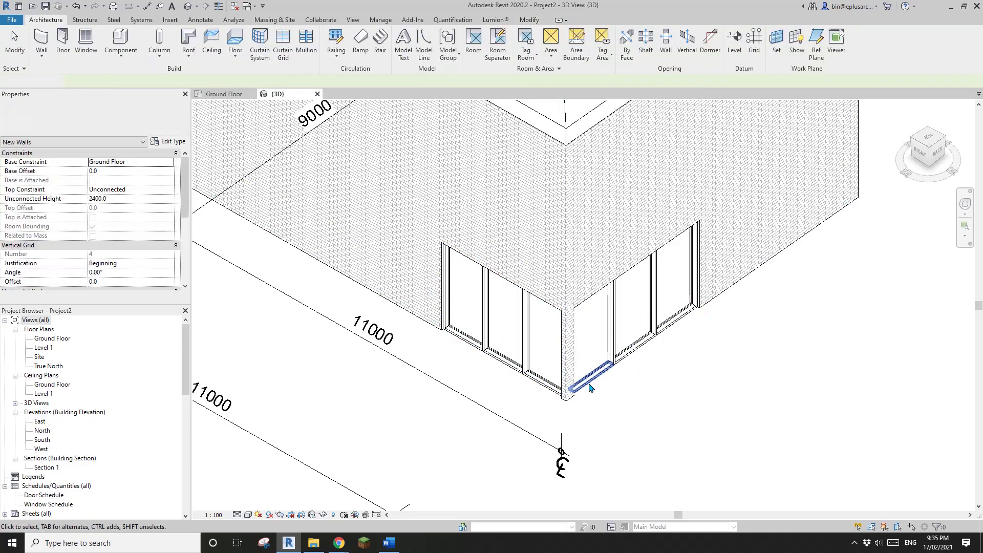
Step: Examine the strip of brick between the two storefronts at the corner and check which brick wall it belongs to
{"action": "mouse_move", "coordinate": [592, 388]}
{"action": "middle_mouse_down", "text": "shift"}
{"action": "mouse_move", "coordinate": [566, 406]}
{"action": "mouse_move", "coordinate": [668, 336]}
{"action": "middle_mouse_up", "text": "shift"}
{"action": "middle_click_drag", "start_coordinate": [668, 335], "coordinate": [601, 438]}
{"action": "scroll", "coordinate": [557, 355], "scroll_direction": "up", "scroll_amount": 2}
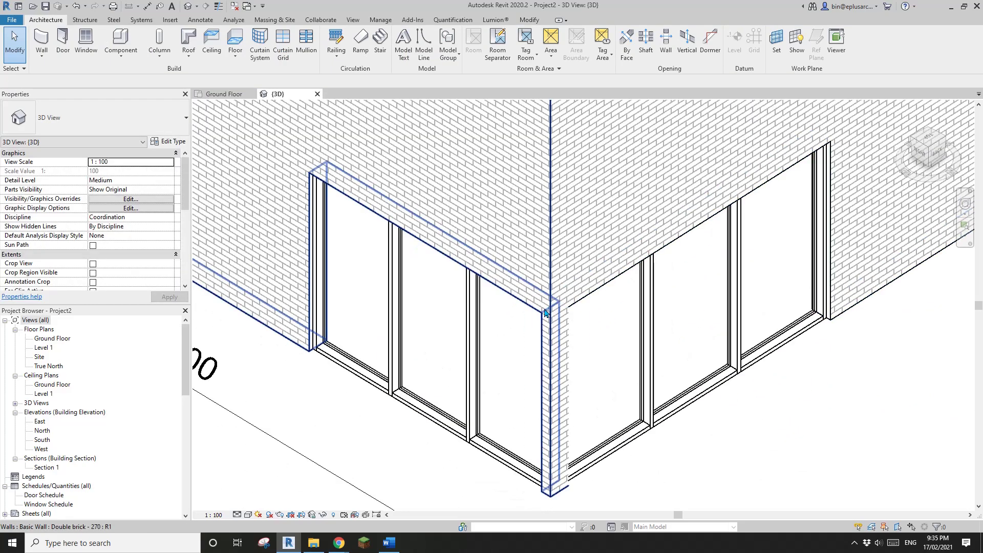
{"action": "scroll", "coordinate": [559, 340], "scroll_direction": "down", "scroll_amount": 5}
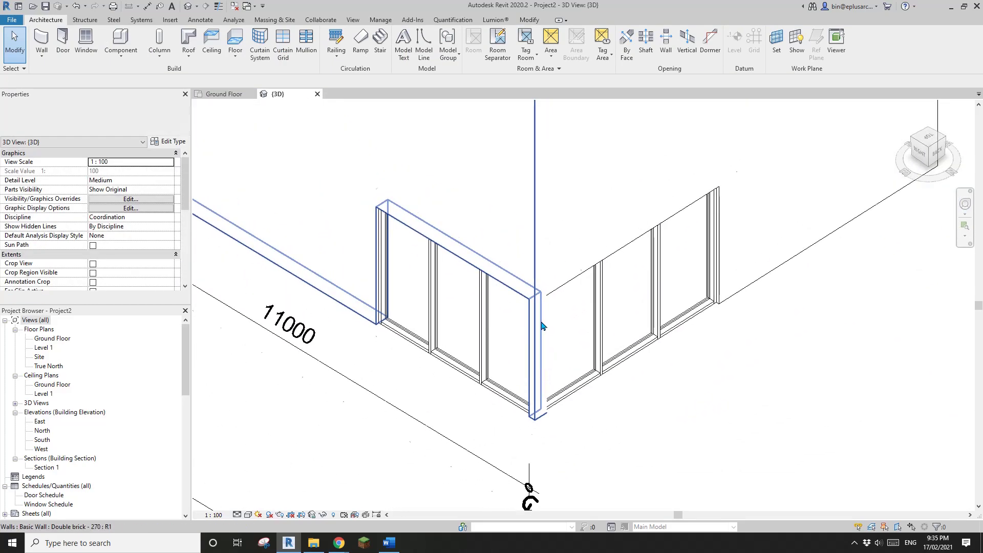
{"action": "scroll", "coordinate": [504, 205], "scroll_direction": "up", "scroll_amount": 4}
{"action": "left_click", "coordinate": [566, 234]}
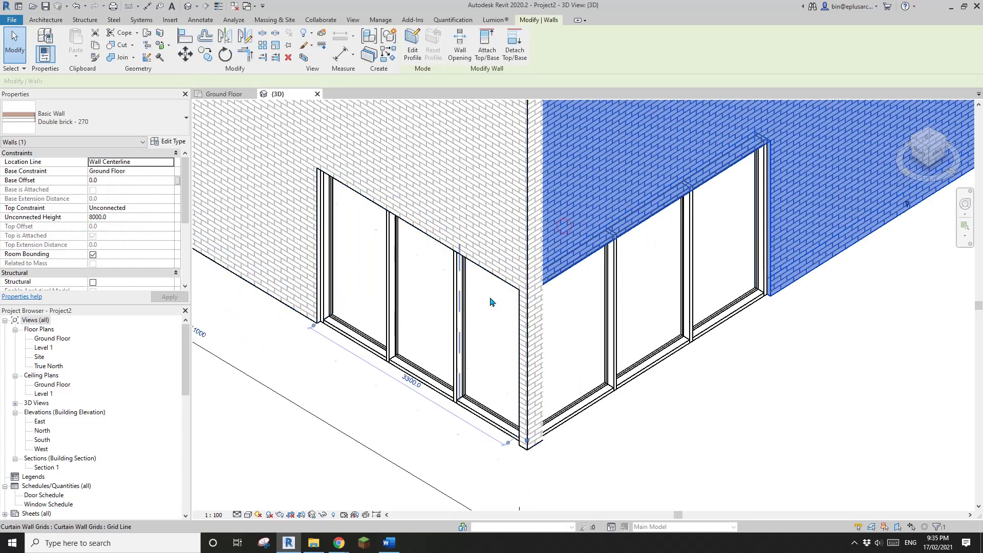
{"action": "key", "text": "Escape"}
{"action": "left_click", "coordinate": [505, 239]}
{"action": "middle_click_drag", "start_coordinate": [524, 307], "coordinate": [526, 269]}
{"action": "scroll", "coordinate": [461, 263], "scroll_direction": "down", "scroll_amount": 1}
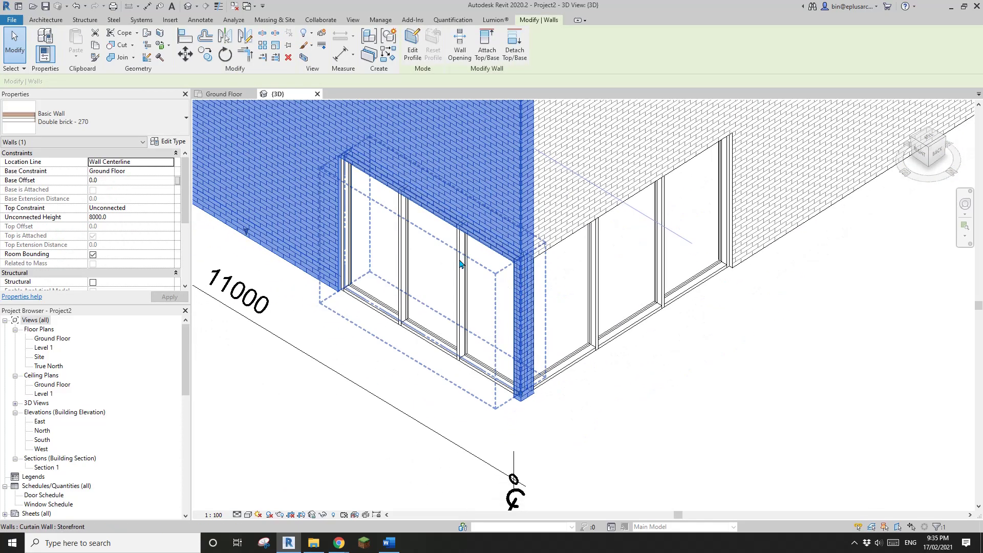
{"action": "middle_click_drag", "start_coordinate": [461, 263], "coordinate": [481, 315]}
{"action": "scroll", "coordinate": [481, 315], "scroll_direction": "down", "scroll_amount": 3}
{"action": "left_click", "coordinate": [592, 224]}
{"action": "key", "text": "Escape"}
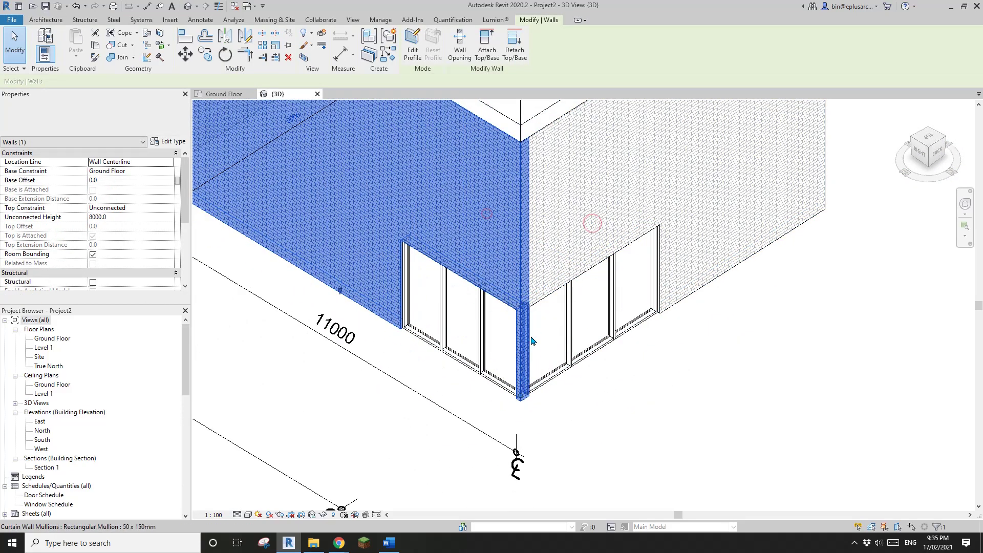
{"action": "left_click", "coordinate": [494, 249]}
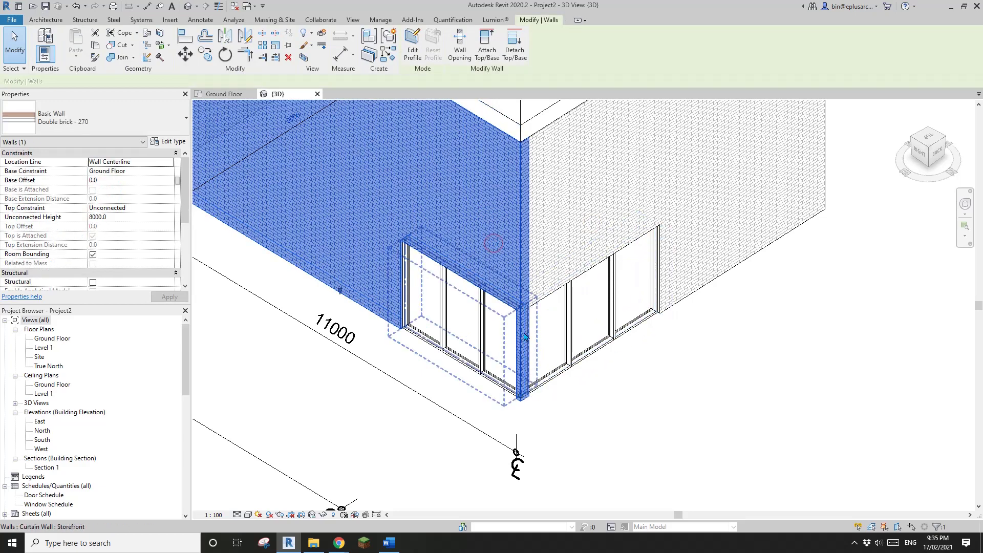
{"action": "middle_click_drag", "start_coordinate": [420, 212], "coordinate": [442, 238]}
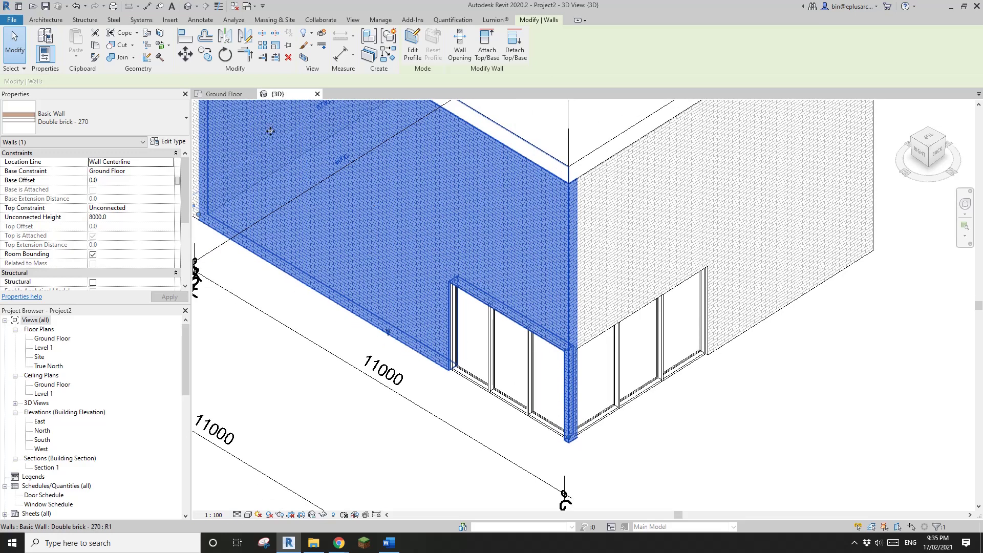
Step: Cut a rectangular Wall Opening about 2350 mm wide in the 11000 mm wall, spanning the brick strip at the corner
{"action": "left_click", "coordinate": [45, 20]}
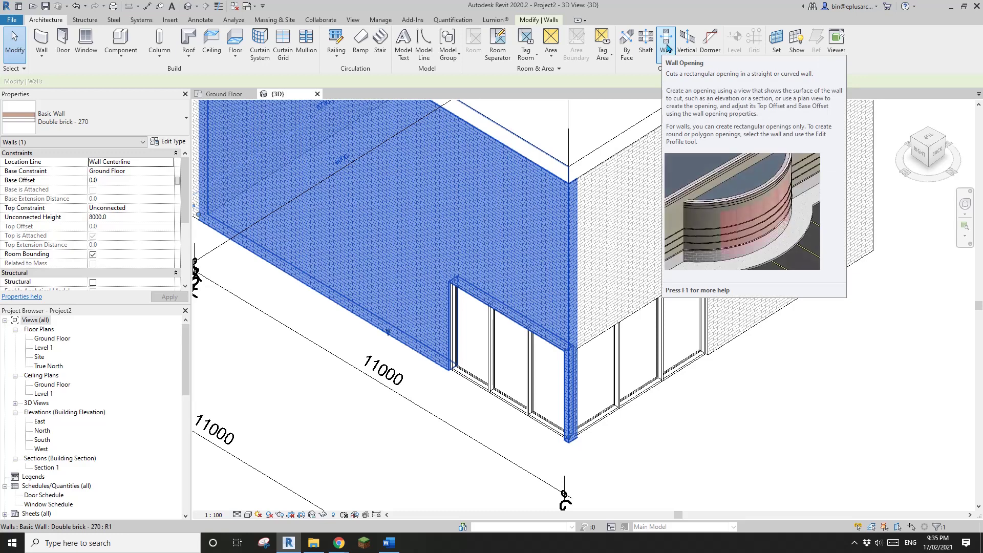
{"action": "left_click", "coordinate": [665, 41]}
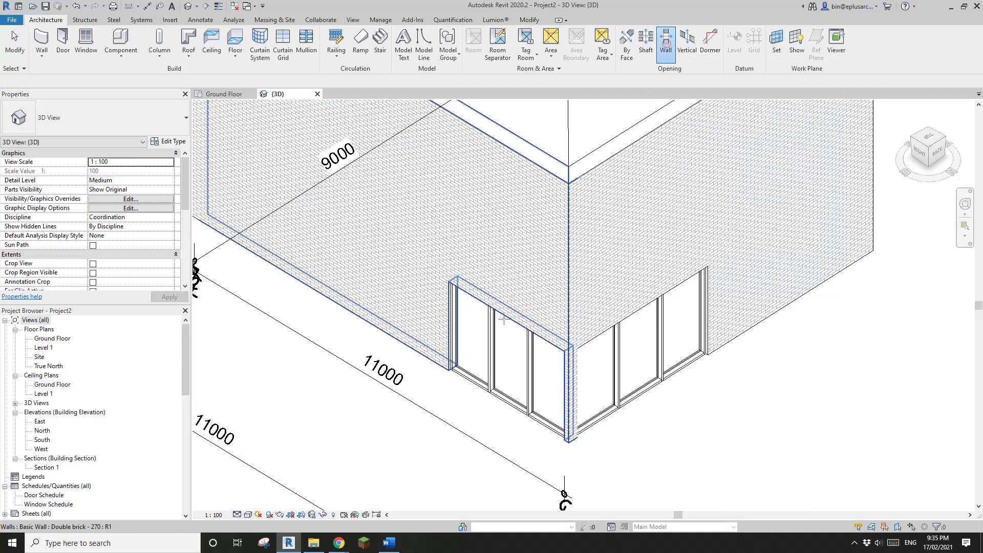
{"action": "scroll", "coordinate": [509, 292], "scroll_direction": "up", "scroll_amount": 3}
{"action": "left_click", "coordinate": [409, 162]}
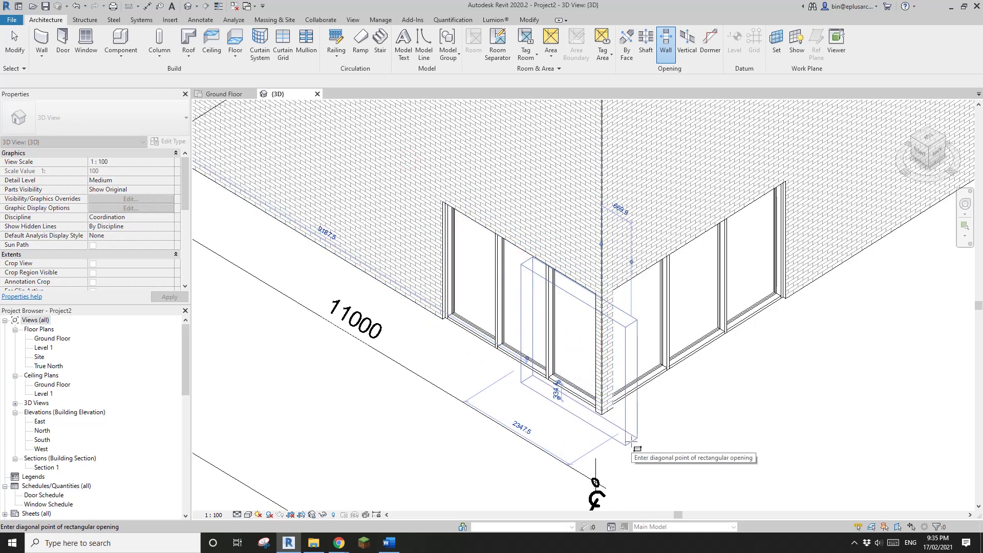
{"action": "left_click", "coordinate": [644, 360]}
Step: Align the top edge of the wall opening with the top of the storefront in the 11000 mm wall
{"action": "scroll", "coordinate": [632, 332], "scroll_direction": "up", "scroll_amount": 2}
{"action": "key", "text": "a"}
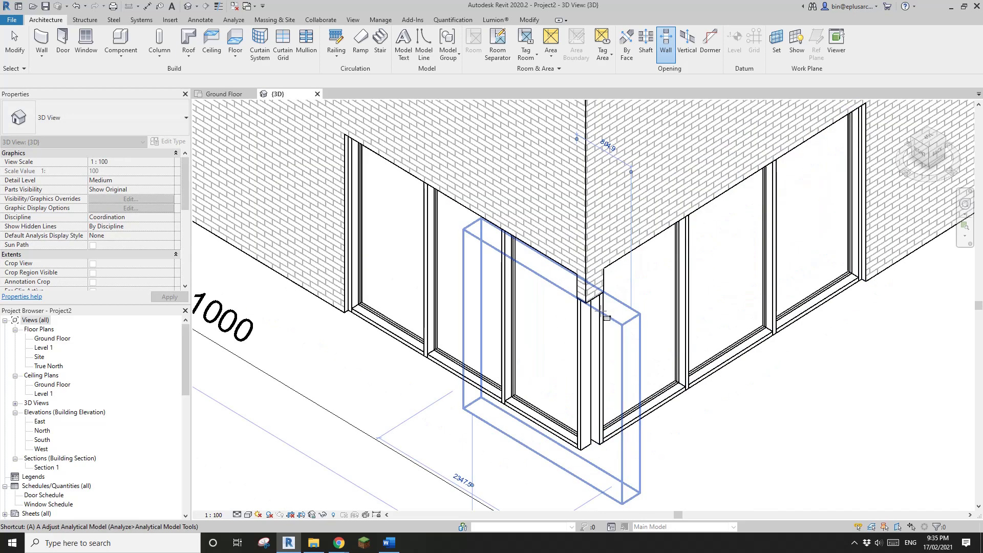
{"action": "key", "text": "l"}
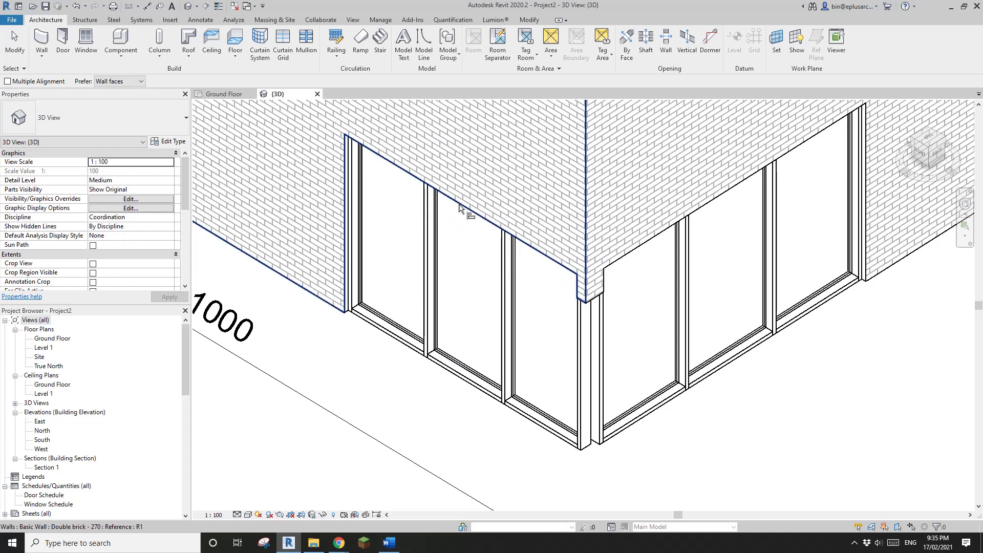
{"action": "left_click", "coordinate": [458, 204]}
{"action": "left_click", "coordinate": [585, 303]}
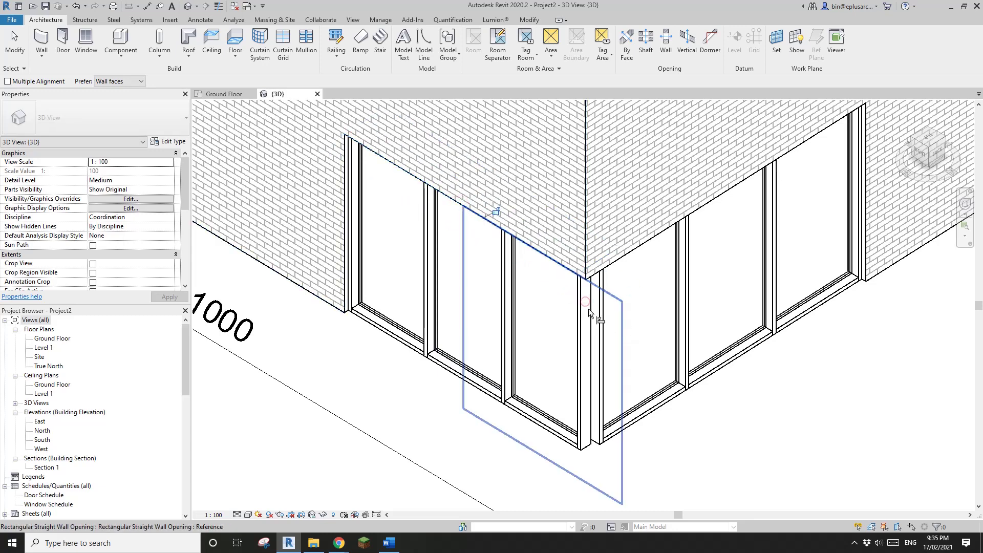
{"action": "key", "text": "Escape"}
Step: Change the adjoining storefront's vertical end mullion at the corner to the Quad Corner Mullion type Quad Mullion 1
{"action": "scroll", "coordinate": [589, 313], "scroll_direction": "down", "scroll_amount": 3}
{"action": "middle_click_drag", "start_coordinate": [617, 356], "coordinate": [539, 333], "text": "shift"}
{"action": "scroll", "coordinate": [586, 313], "scroll_direction": "up", "scroll_amount": 2}
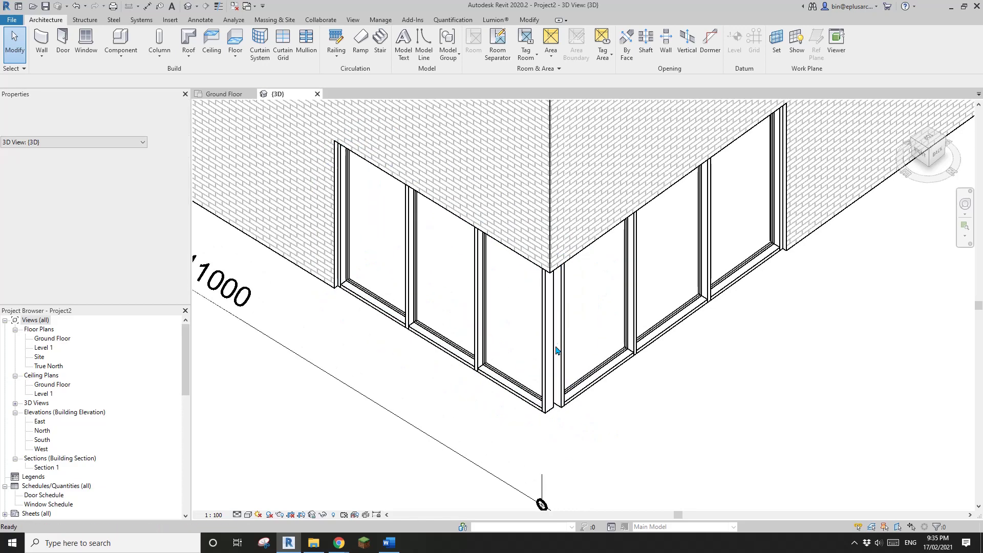
{"action": "scroll", "coordinate": [559, 351], "scroll_direction": "up", "scroll_amount": 1}
{"action": "left_click", "coordinate": [562, 355]}
{"action": "scroll", "coordinate": [594, 312], "scroll_direction": "down", "scroll_amount": 3}
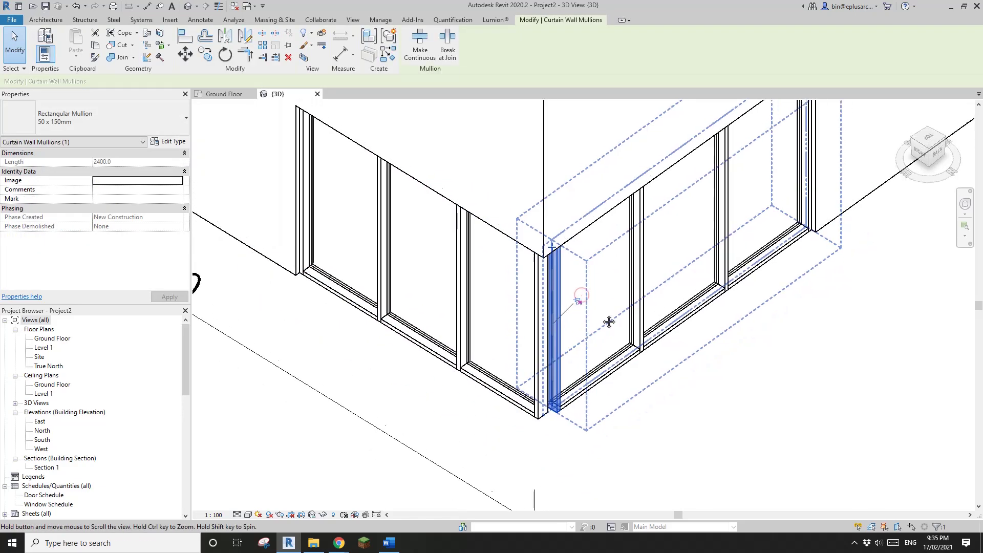
{"action": "scroll", "coordinate": [593, 312], "scroll_direction": "up", "scroll_amount": 3}
{"action": "left_click", "coordinate": [127, 113]}
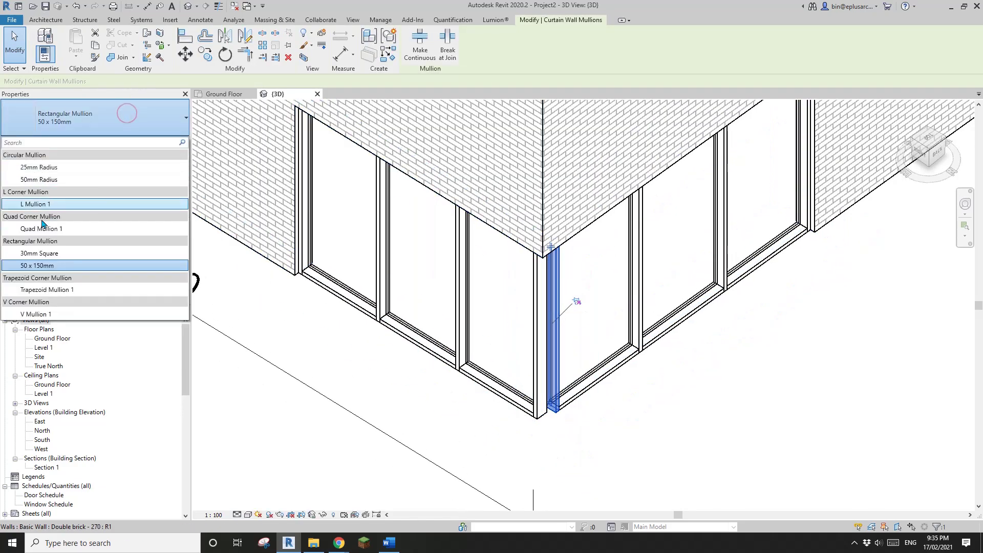
{"action": "left_click", "coordinate": [62, 229]}
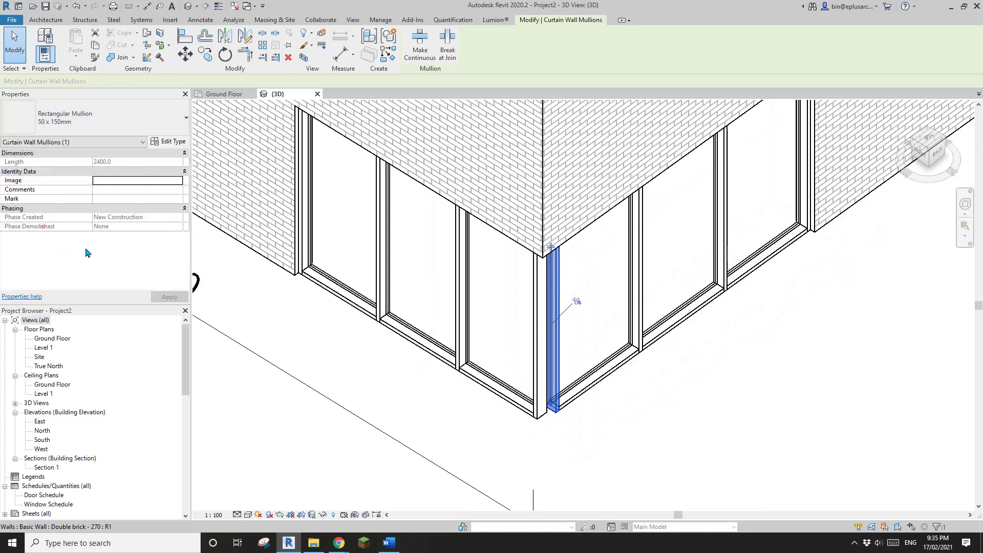
{"action": "key", "text": "Escape"}
Step: Pull the adjoining storefront's end back to about 3420 mm in length and Trim/Extend the two storefronts to a corner
{"action": "left_click", "coordinate": [577, 392]}
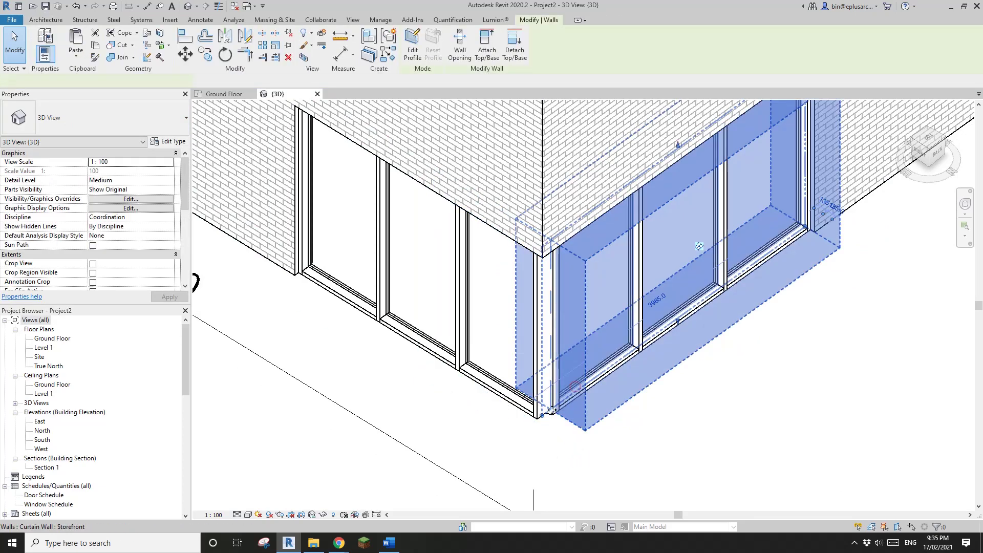
{"action": "left_click_drag", "start_coordinate": [543, 415], "coordinate": [605, 404]}
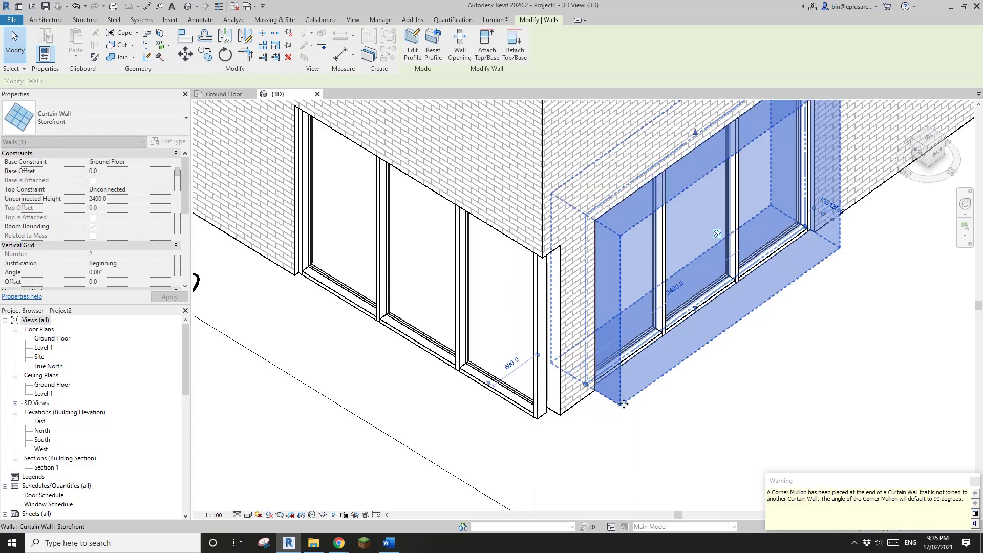
{"action": "key", "text": "t"}
{"action": "key", "text": "r"}
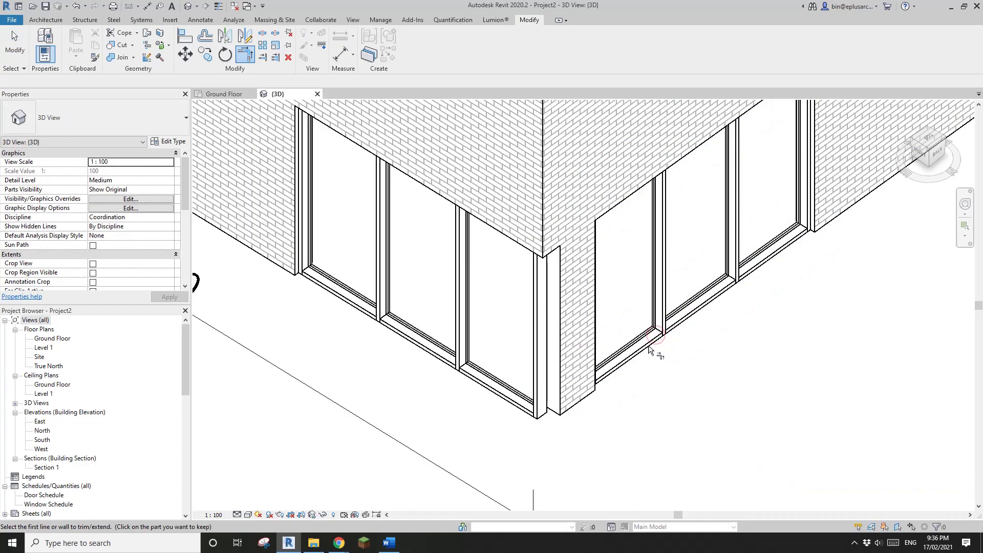
{"action": "left_click", "coordinate": [643, 351]}
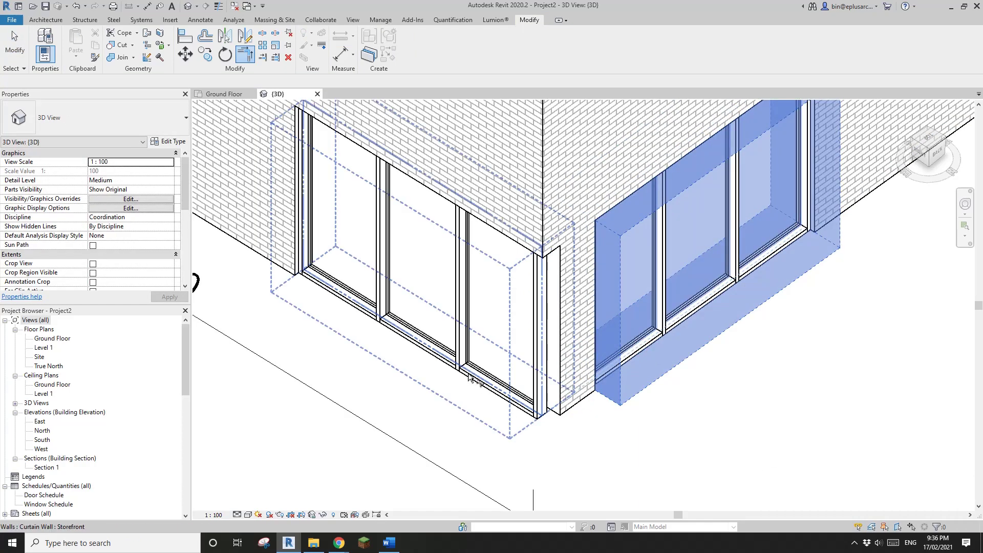
{"action": "left_click", "coordinate": [497, 420]}
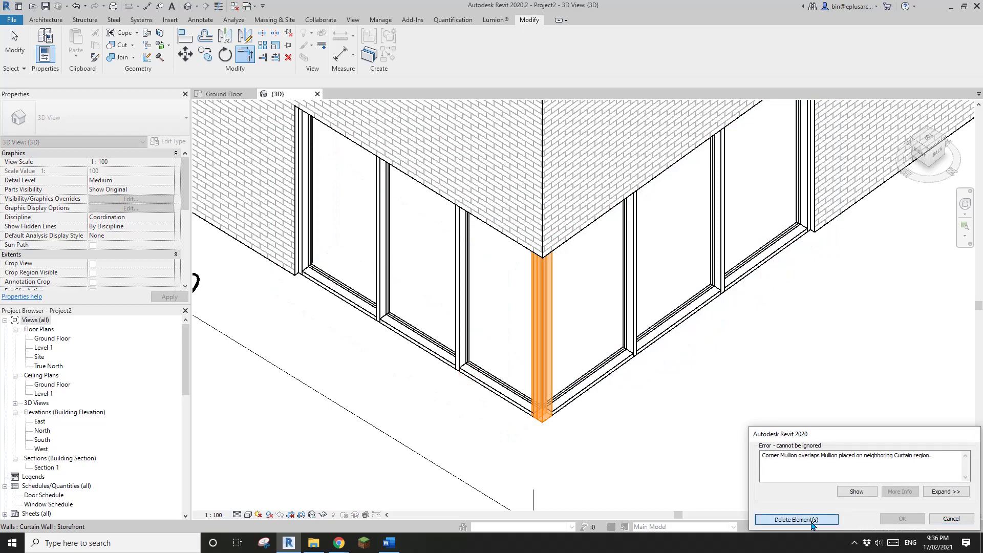
Step: Delete the overlapping mullion to complete the corner join and check the remaining Quad Corner Mullion
{"action": "left_click", "coordinate": [797, 520]}
{"action": "left_click", "coordinate": [540, 371]}
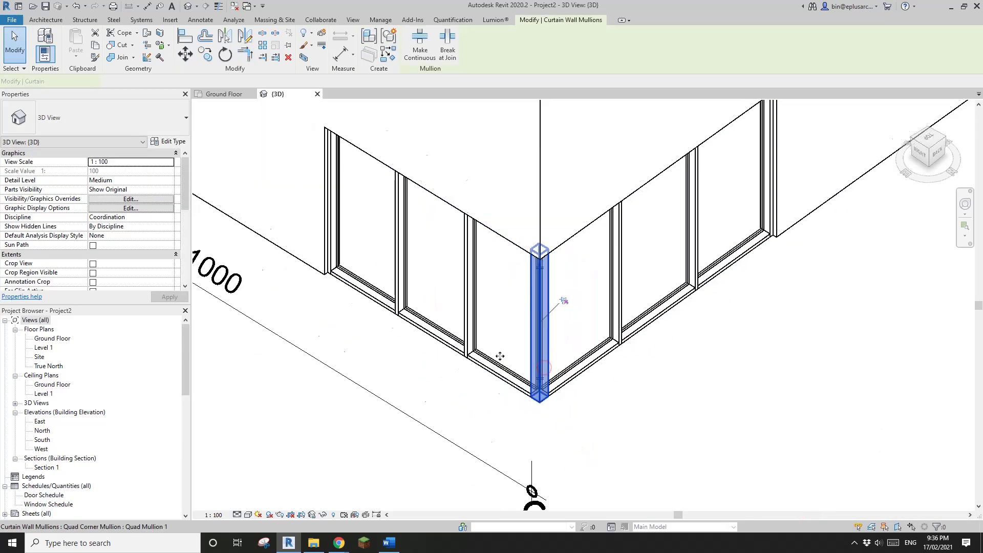
{"action": "mouse_move", "coordinate": [500, 355]}
{"action": "middle_mouse_down", "text": "shift"}
{"action": "mouse_move", "coordinate": [676, 346]}
{"action": "mouse_move", "coordinate": [558, 327]}
{"action": "mouse_move", "coordinate": [513, 344]}
{"action": "middle_mouse_up", "text": "shift"}
{"action": "key", "text": "Escape"}
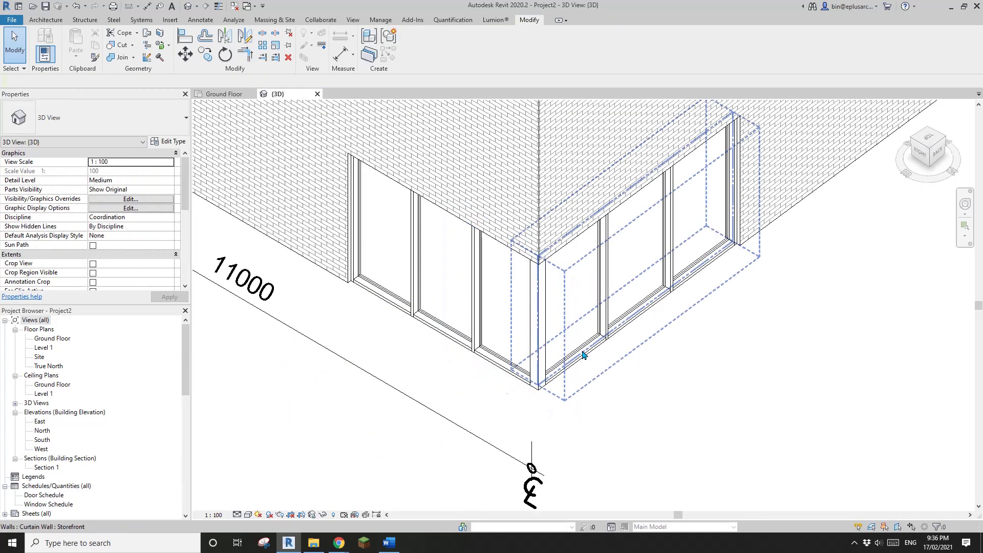
Step: Examine the corner where the two storefronts meet, viewing the joined mullion from several angles and distances
{"action": "middle_click_drag", "start_coordinate": [582, 354], "coordinate": [544, 338], "text": "shift"}
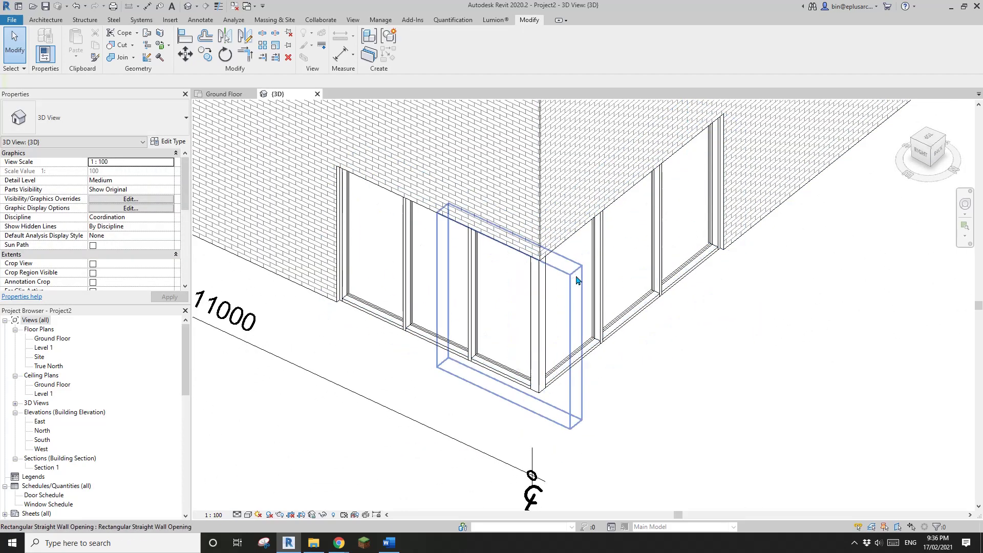
{"action": "scroll", "coordinate": [577, 280], "scroll_direction": "down", "scroll_amount": 3}
{"action": "scroll", "coordinate": [577, 364], "scroll_direction": "up", "scroll_amount": 3}
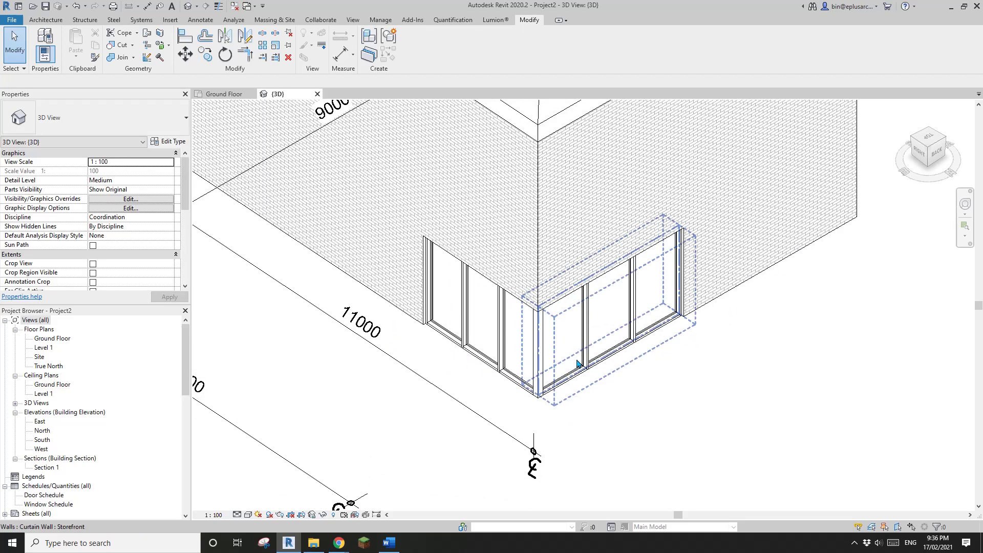
{"action": "mouse_move", "coordinate": [557, 376]}
{"action": "middle_mouse_down"}
{"action": "mouse_move", "coordinate": [572, 364]}
{"action": "mouse_move", "coordinate": [568, 369]}
{"action": "middle_mouse_up"}
{"action": "scroll", "coordinate": [567, 365], "scroll_direction": "up", "scroll_amount": 2}
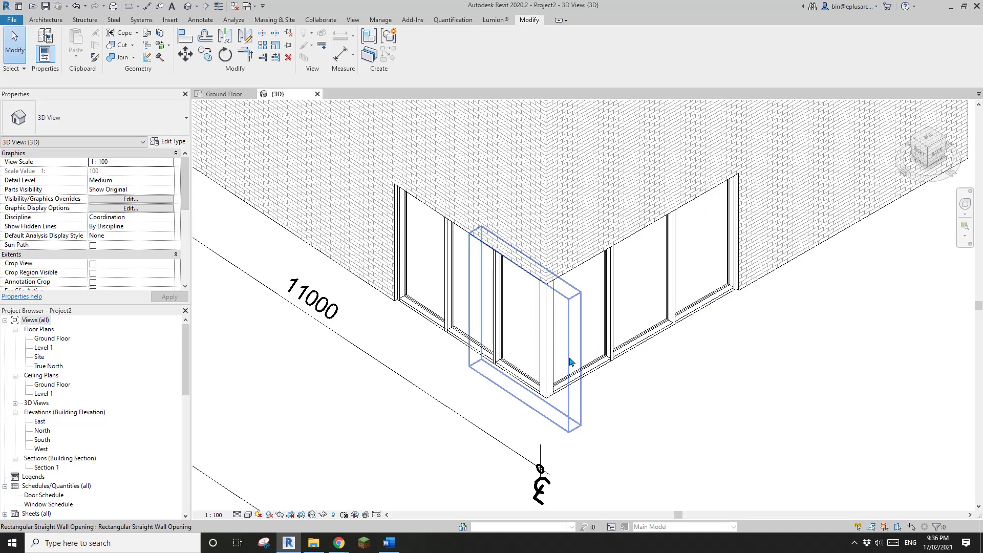
{"action": "scroll", "coordinate": [597, 344], "scroll_direction": "down", "scroll_amount": 1}
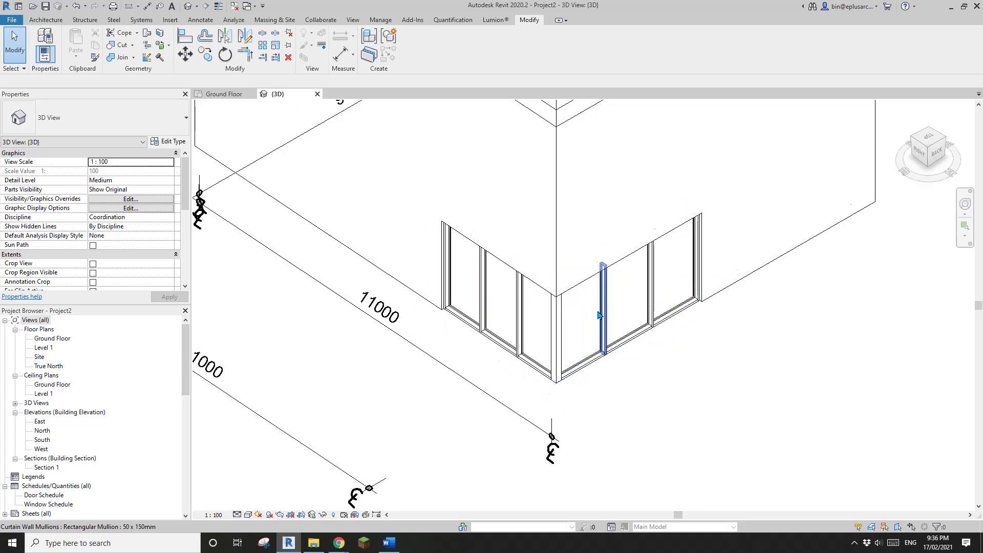
{"action": "middle_click_drag", "start_coordinate": [561, 330], "coordinate": [557, 348]}
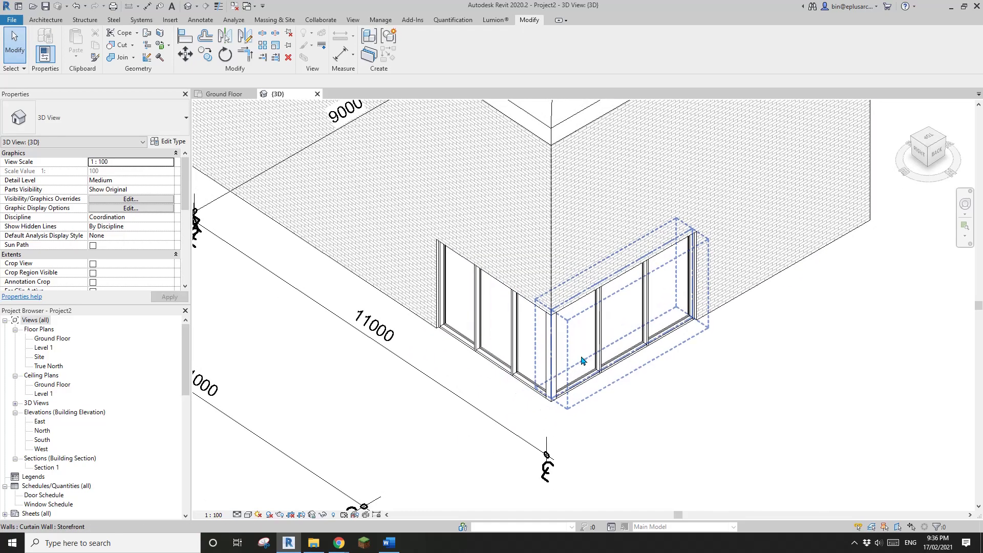
{"action": "left_click", "coordinate": [584, 357]}
{"action": "key", "text": "Escape"}
{"action": "scroll", "coordinate": [589, 330], "scroll_direction": "up", "scroll_amount": 1}
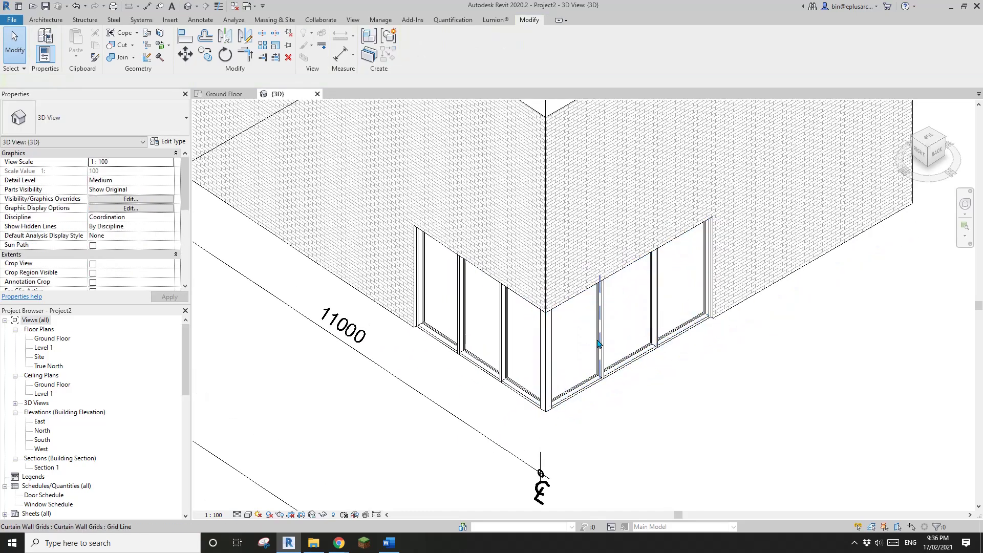
{"action": "left_click", "coordinate": [583, 355]}
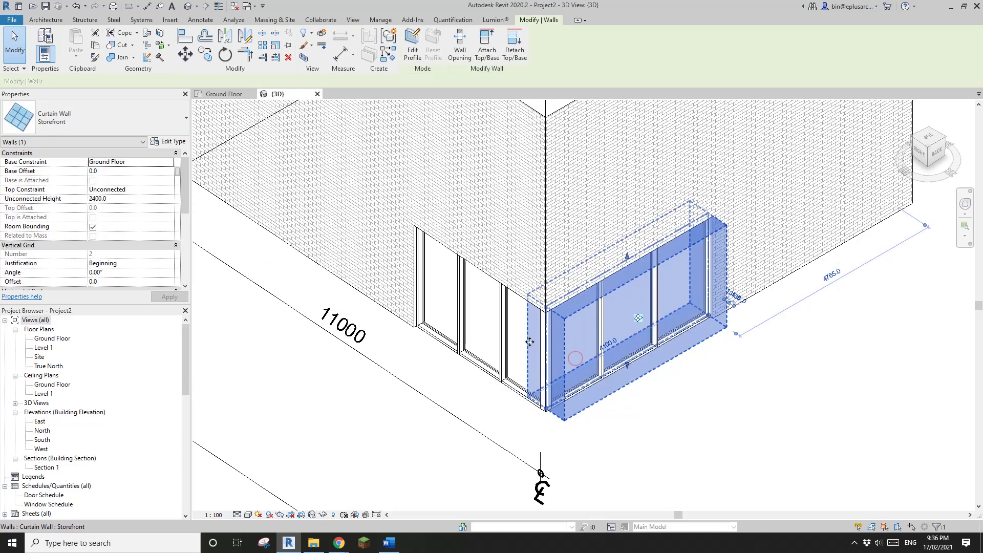
{"action": "key", "text": "Escape"}
{"action": "middle_click_drag", "start_coordinate": [538, 290], "coordinate": [532, 295]}
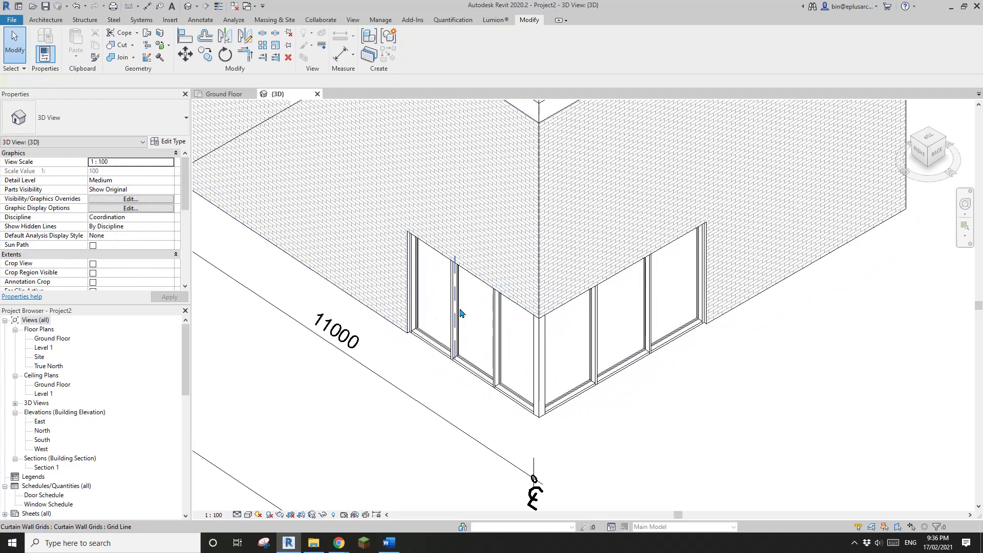
{"action": "scroll", "coordinate": [619, 338], "scroll_direction": "up", "scroll_amount": 2}
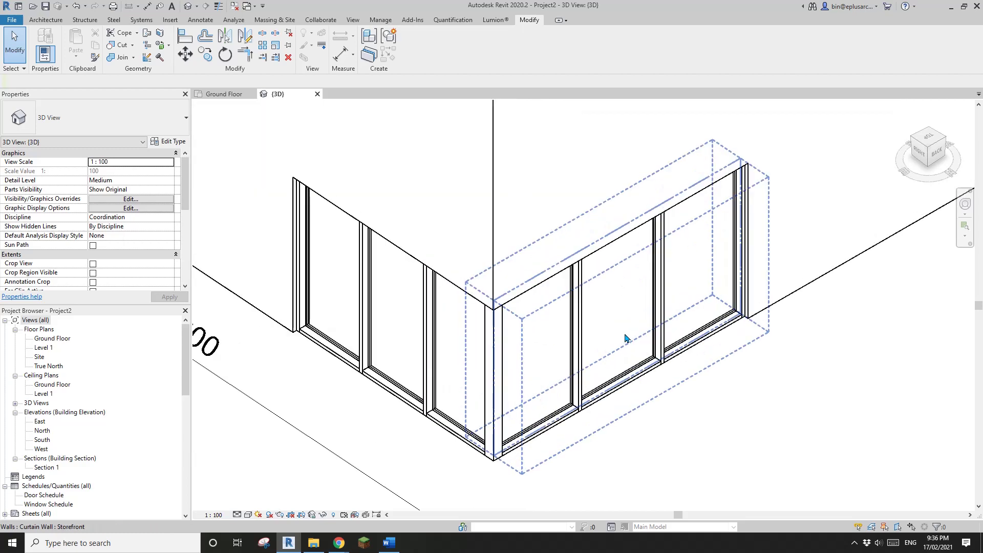
{"action": "left_click", "coordinate": [579, 332]}
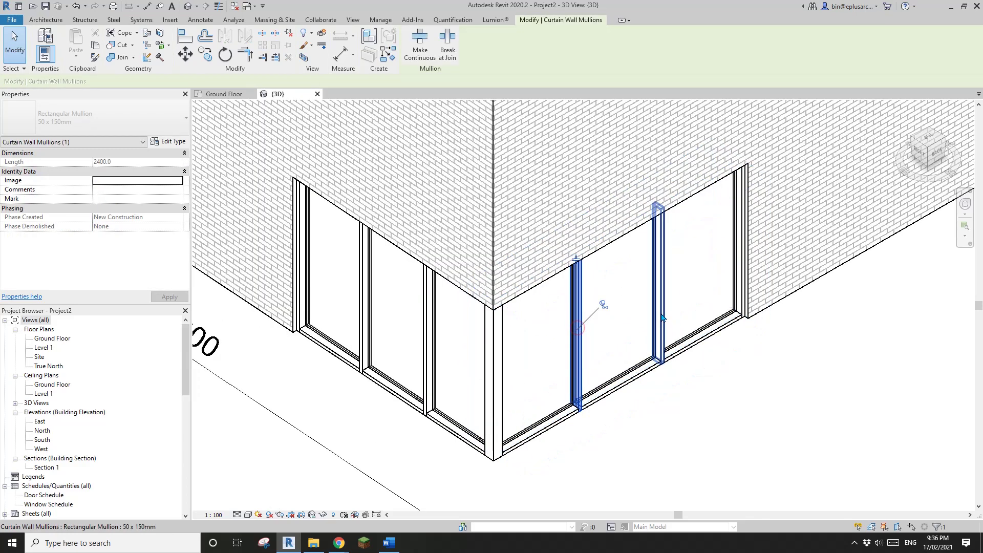
{"action": "scroll", "coordinate": [661, 314], "scroll_direction": "down", "scroll_amount": 4}
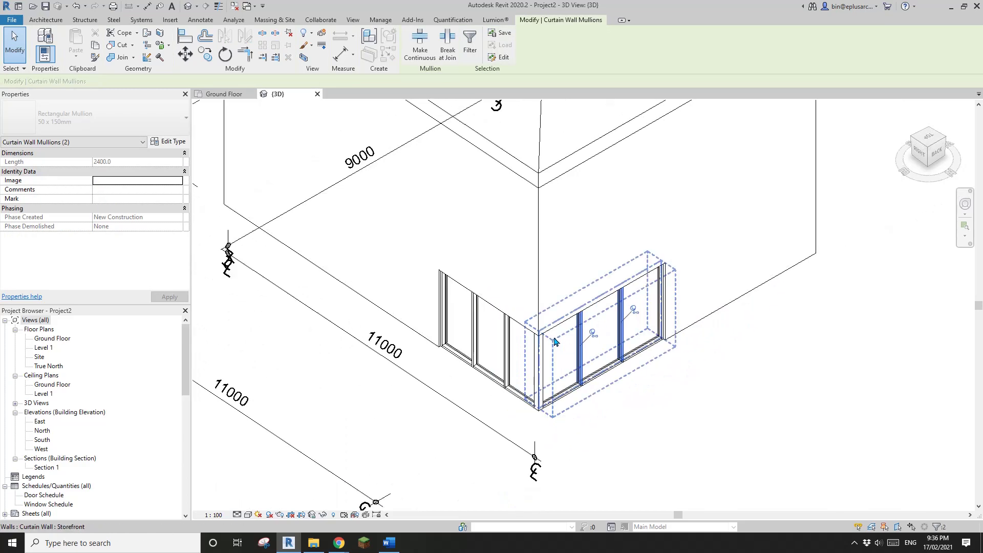
{"action": "scroll", "coordinate": [304, 281], "scroll_direction": "up", "scroll_amount": 2}
{"action": "left_click", "coordinate": [303, 281]}
{"action": "scroll", "coordinate": [304, 281], "scroll_direction": "down", "scroll_amount": 2}
{"action": "scroll", "coordinate": [286, 270], "scroll_direction": "up", "scroll_amount": 1}
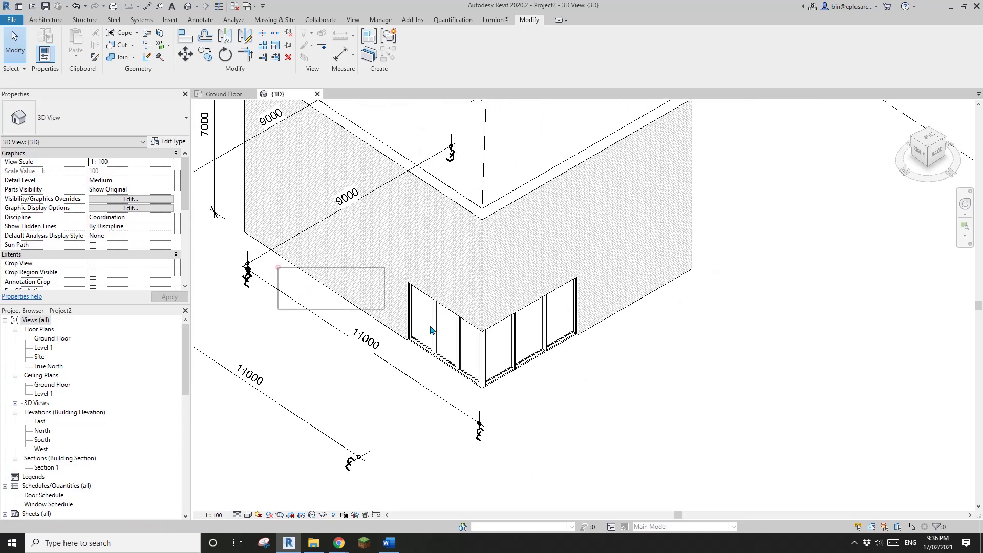
Step: Select both corner storefronts, filter the selection to curtain panels and curtain wall mullions, and create an assembly in the Curtain Panels naming category
{"action": "left_click_drag", "start_coordinate": [432, 330], "coordinate": [625, 416]}
{"action": "left_click", "coordinate": [410, 48]}
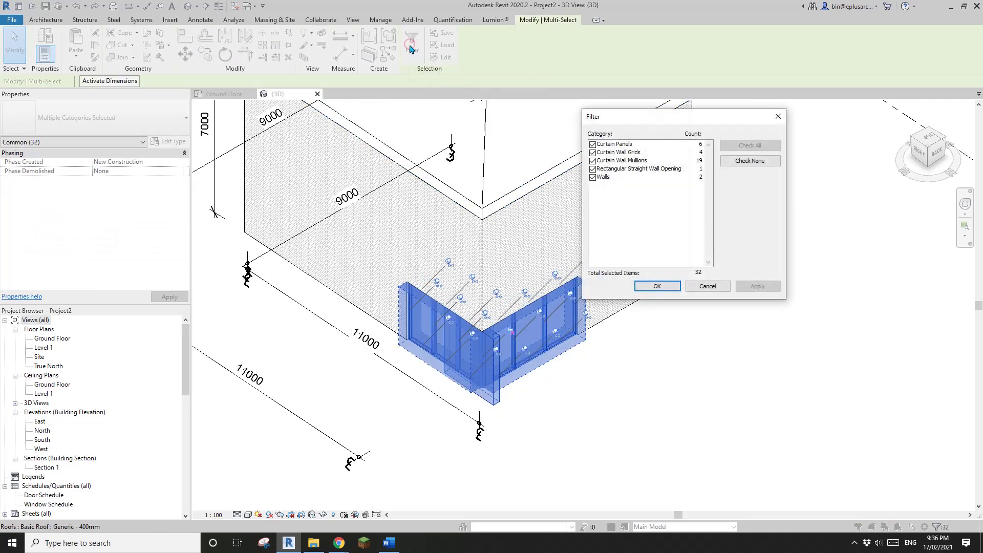
{"action": "left_click_drag", "start_coordinate": [634, 119], "coordinate": [659, 179]}
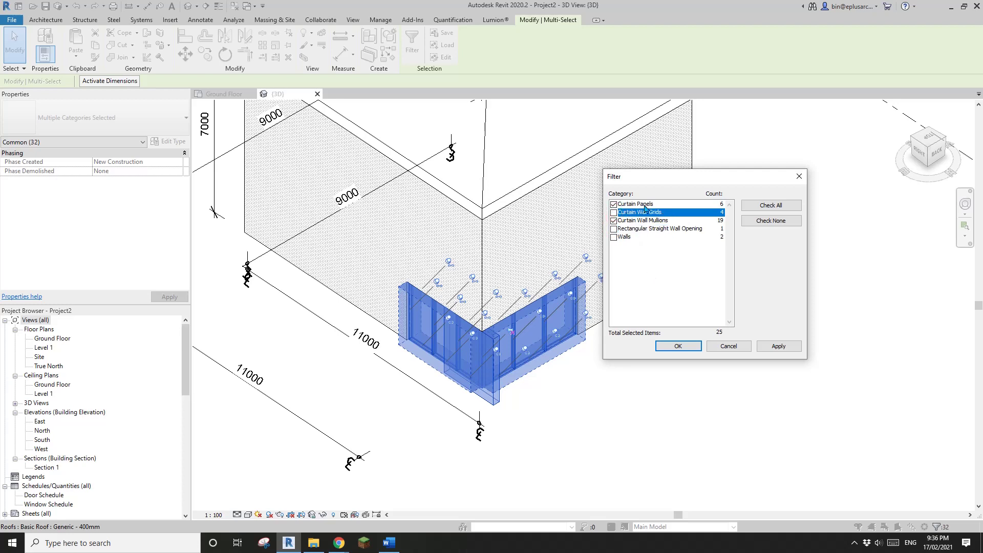
{"action": "left_click", "coordinate": [680, 348]}
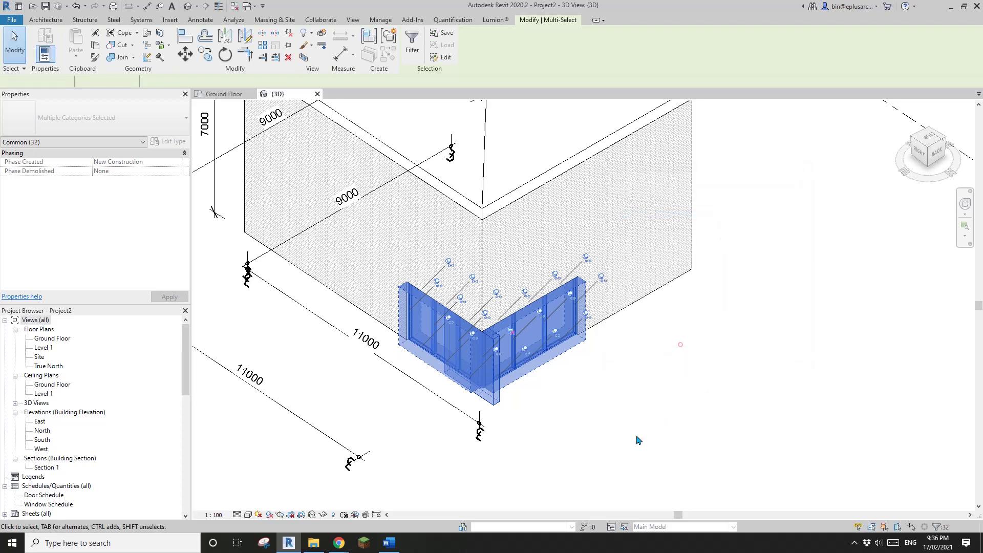
{"action": "left_click", "coordinate": [388, 36]}
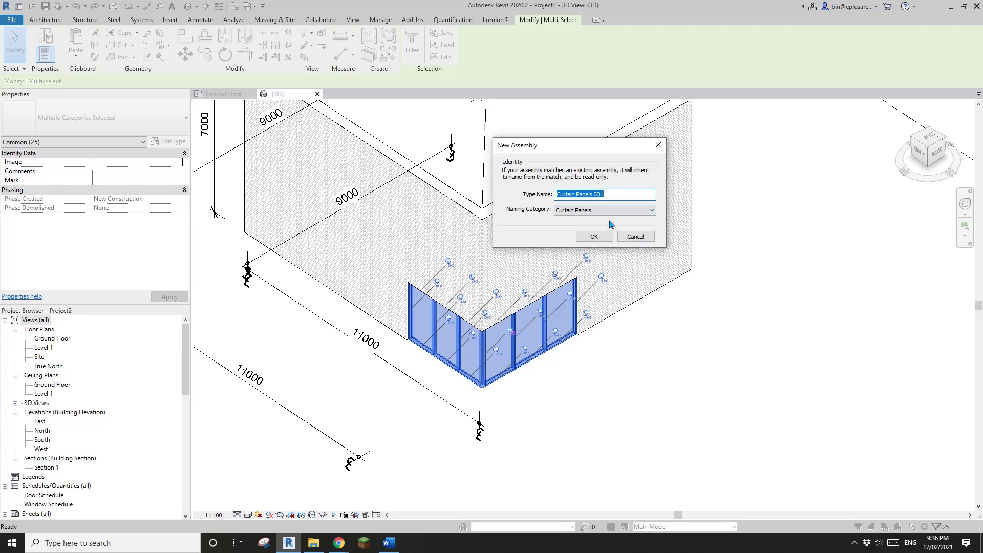
{"action": "left_click", "coordinate": [598, 235]}
Step: Create assembly views for the Curtain Panels 001 assembly at 1:20, including only the 3D Ortho view
{"action": "left_click", "coordinate": [207, 361]}
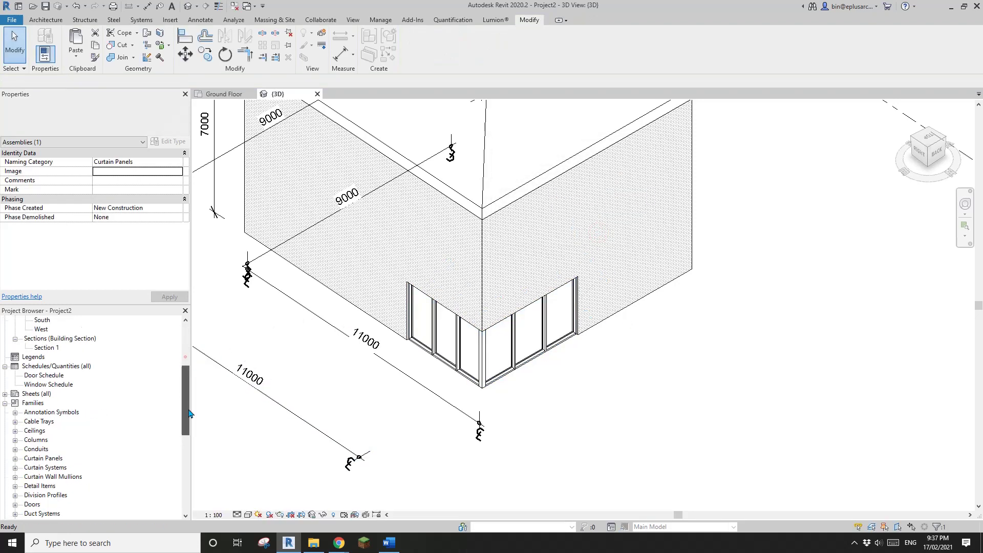
{"action": "scroll", "coordinate": [172, 481], "scroll_direction": "down", "scroll_amount": 10}
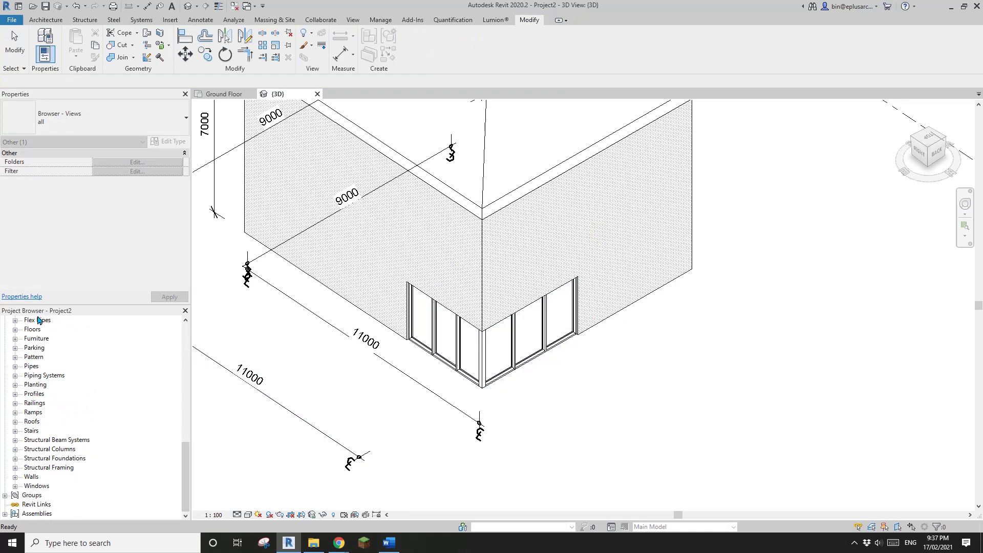
{"action": "left_click", "coordinate": [33, 514]}
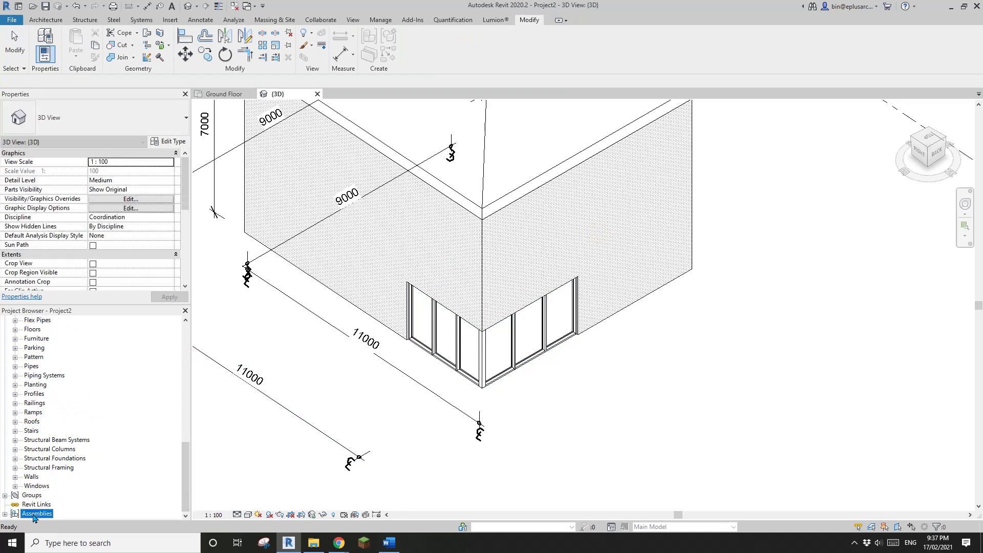
{"action": "left_click", "coordinate": [5, 514]}
{"action": "left_click", "coordinate": [33, 514]}
{"action": "right_click", "coordinate": [56, 513]}
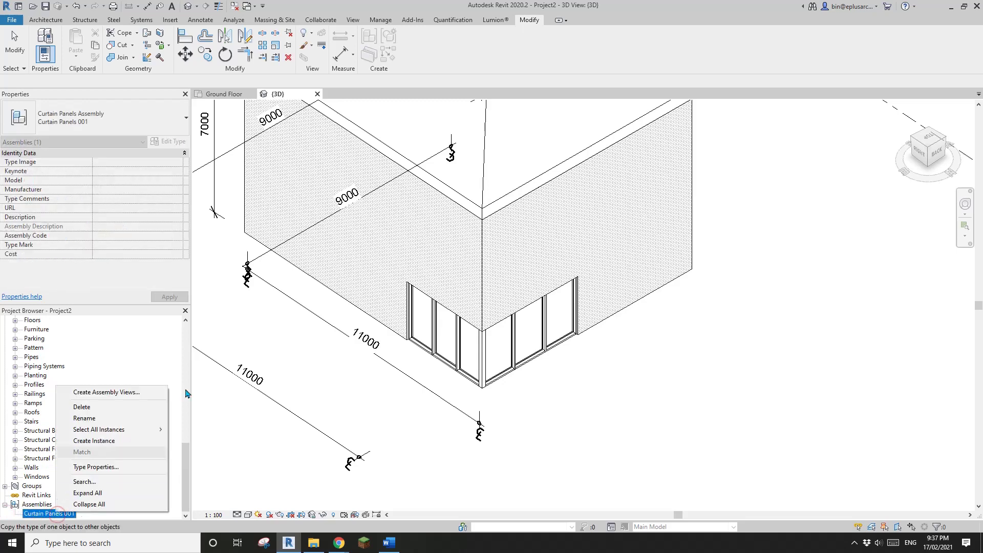
{"action": "left_click", "coordinate": [107, 392]}
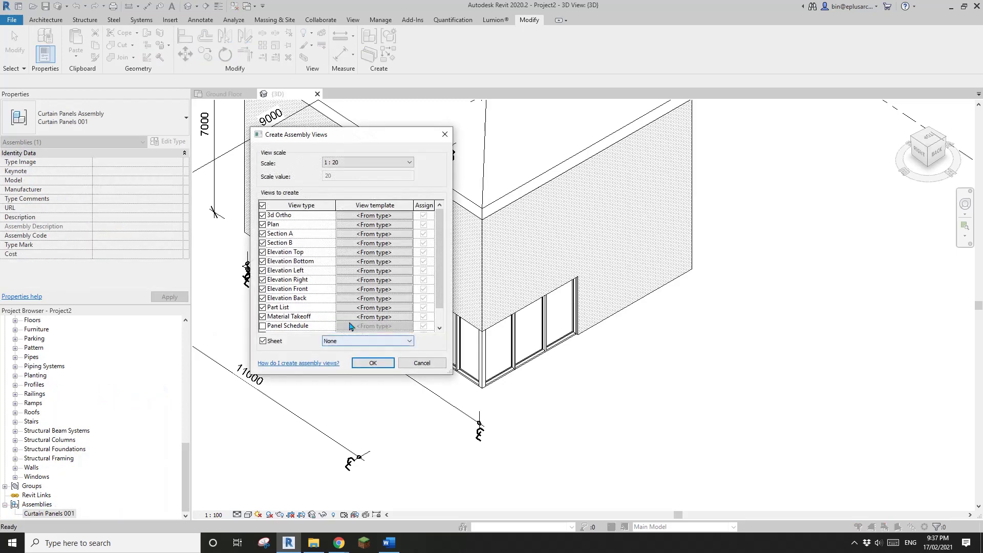
{"action": "left_click", "coordinate": [262, 205]}
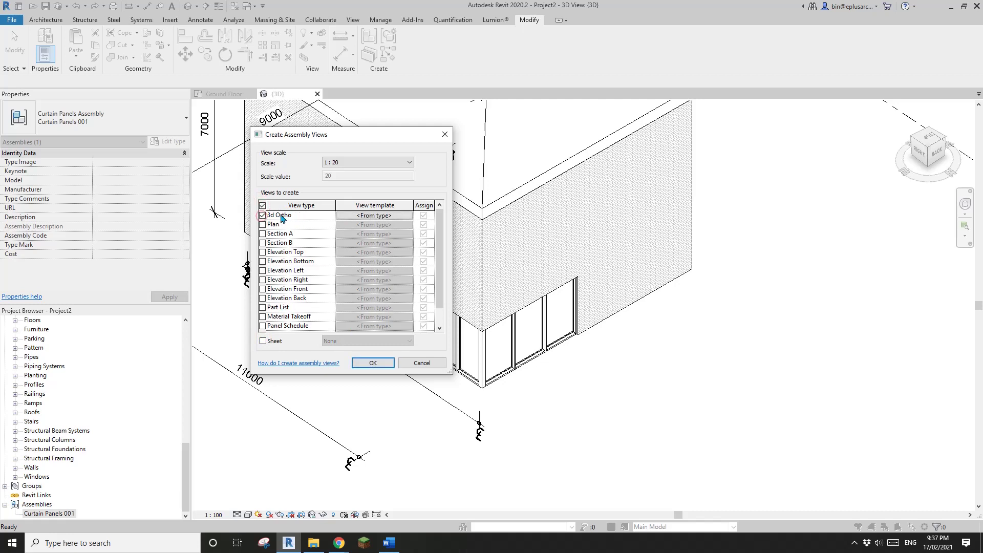
{"action": "left_click", "coordinate": [373, 362]}
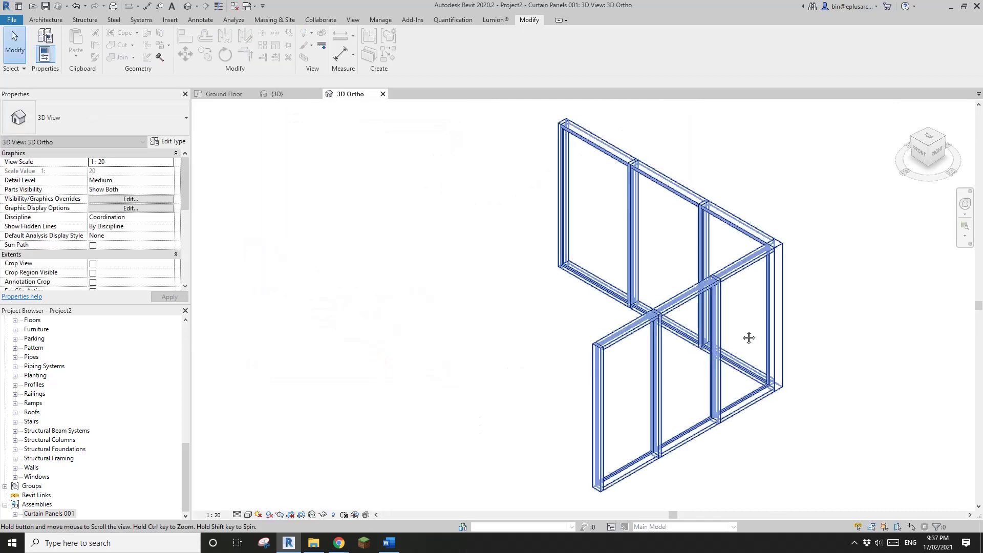
Step: Orient the assembly's 3D Ortho view to the Top-Right-Back isometric so the outer storefront corner faces forward
{"action": "left_click", "coordinate": [945, 140]}
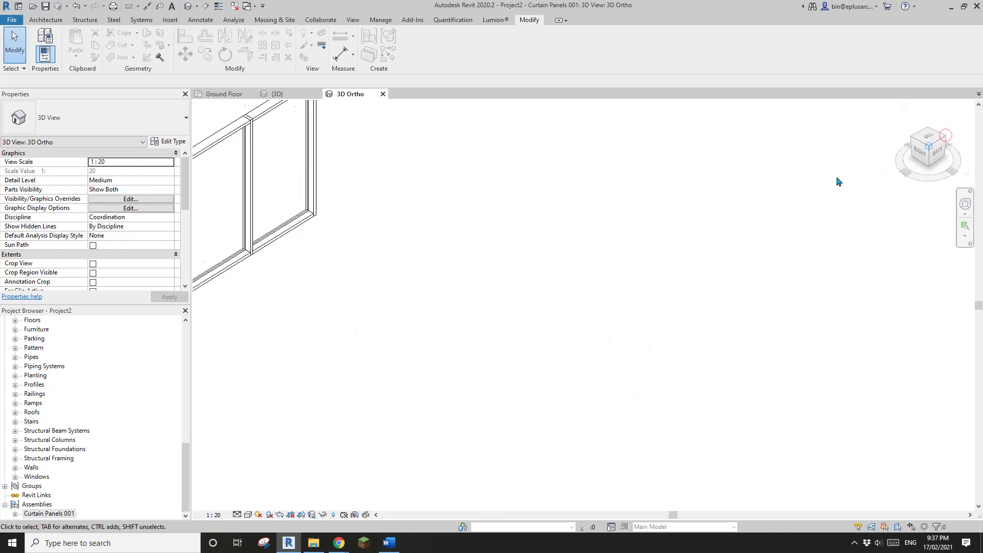
{"action": "left_click", "coordinate": [838, 300]}
{"action": "scroll", "coordinate": [592, 342], "scroll_direction": "up", "scroll_amount": 2}
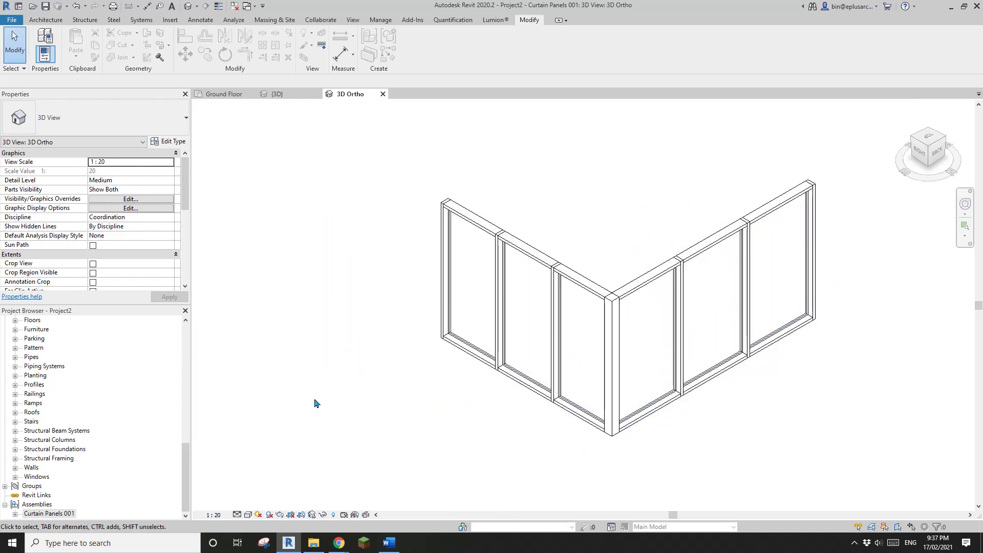
{"action": "left_click", "coordinate": [188, 465]}
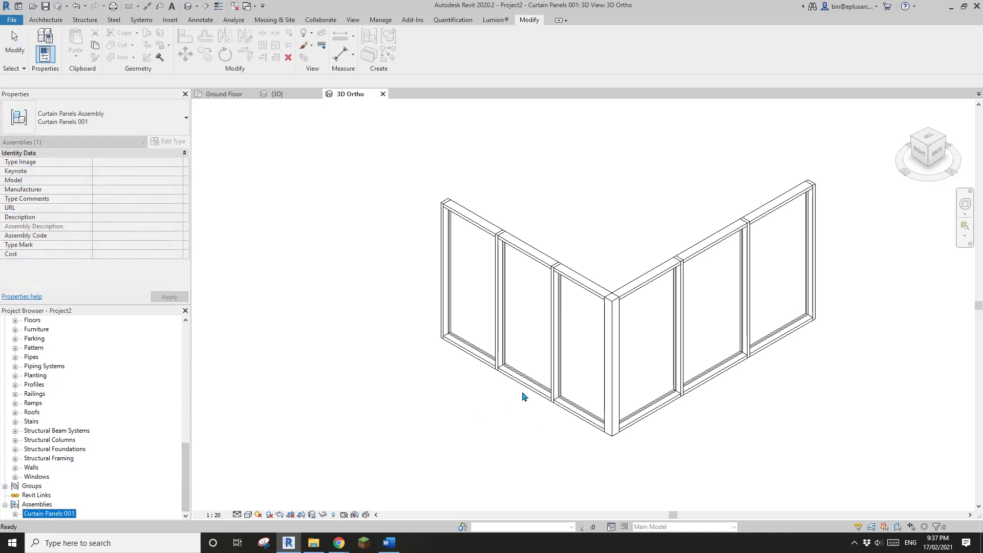
{"action": "left_click", "coordinate": [635, 418]}
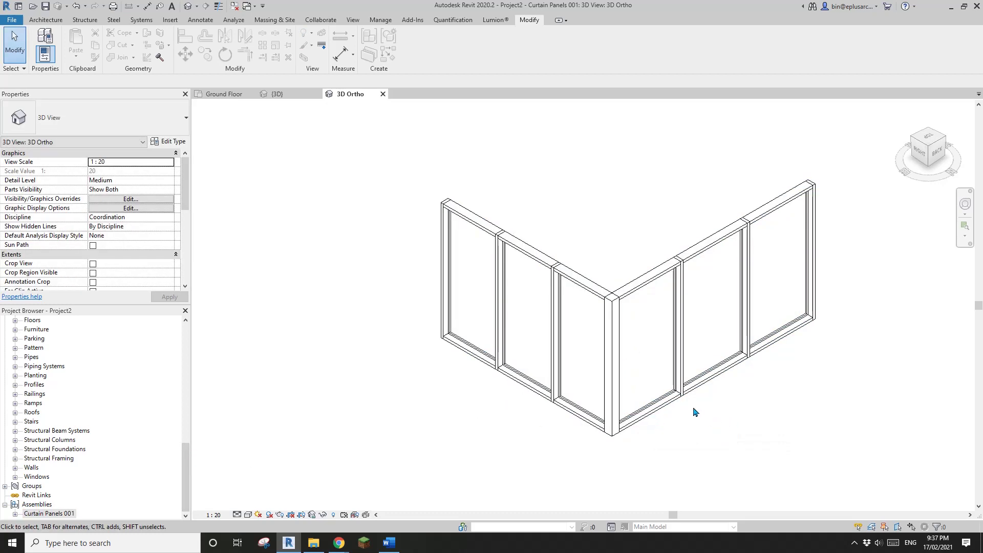
Step: Examine the isolated storefront assembly, its corner mullion and both adjoining frames
{"action": "left_click", "coordinate": [616, 308]}
{"action": "scroll", "coordinate": [618, 324], "scroll_direction": "up", "scroll_amount": 2}
{"action": "middle_click_drag", "start_coordinate": [618, 325], "coordinate": [528, 331]}
{"action": "key", "text": "Escape"}
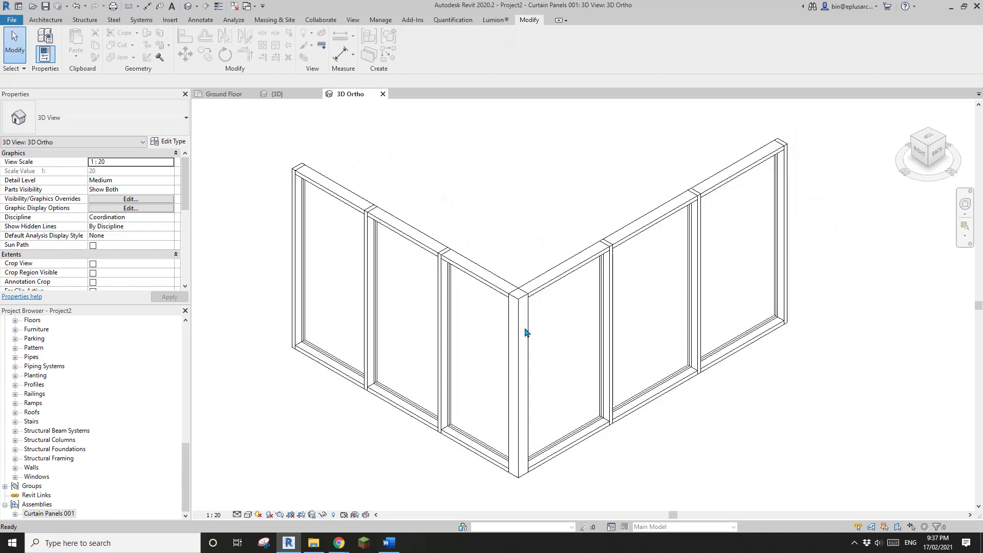
{"action": "left_click", "coordinate": [526, 333]}
{"action": "scroll", "coordinate": [525, 327], "scroll_direction": "down", "scroll_amount": 1}
{"action": "key", "text": "Escape"}
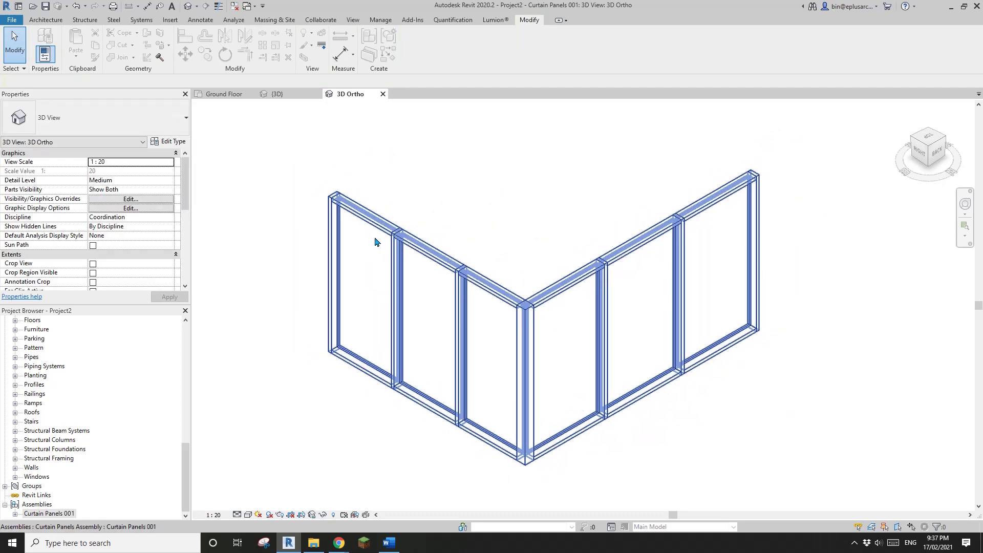
{"action": "middle_click_drag", "start_coordinate": [374, 238], "coordinate": [415, 239]}
{"action": "scroll", "coordinate": [410, 243], "scroll_direction": "down", "scroll_amount": 1}
{"action": "scroll", "coordinate": [497, 322], "scroll_direction": "up", "scroll_amount": 1}
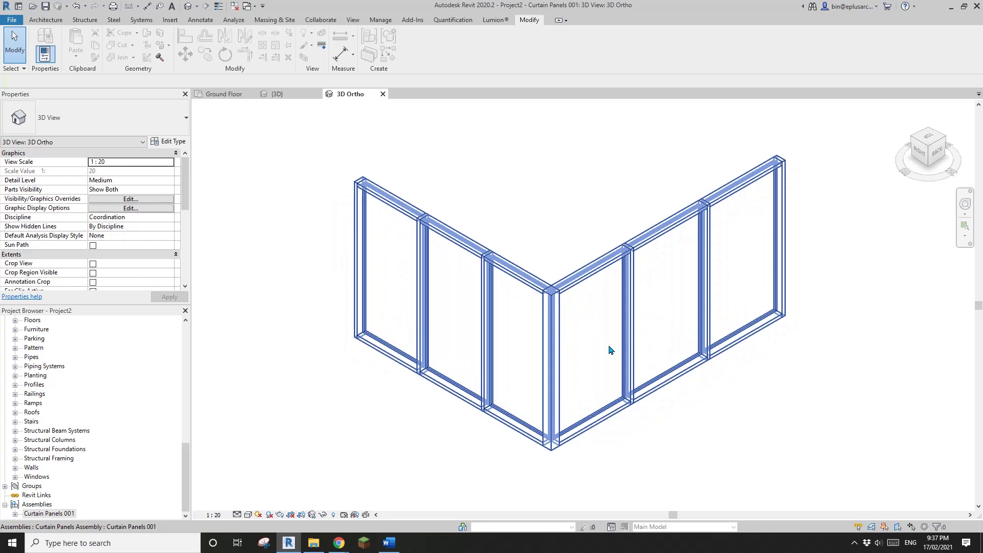
{"action": "middle_click_drag", "start_coordinate": [460, 321], "coordinate": [452, 325]}
{"action": "middle_click_drag", "start_coordinate": [506, 359], "coordinate": [509, 287]}
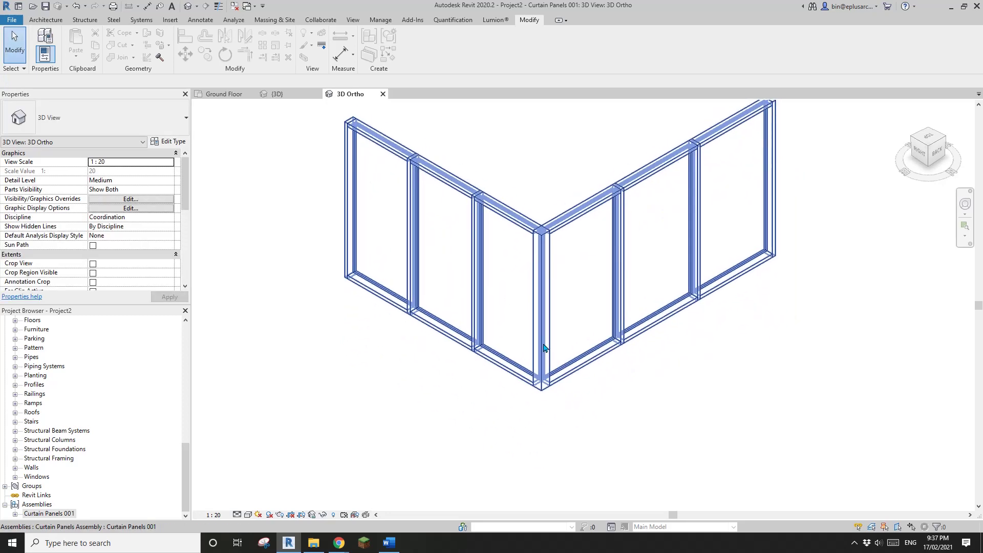
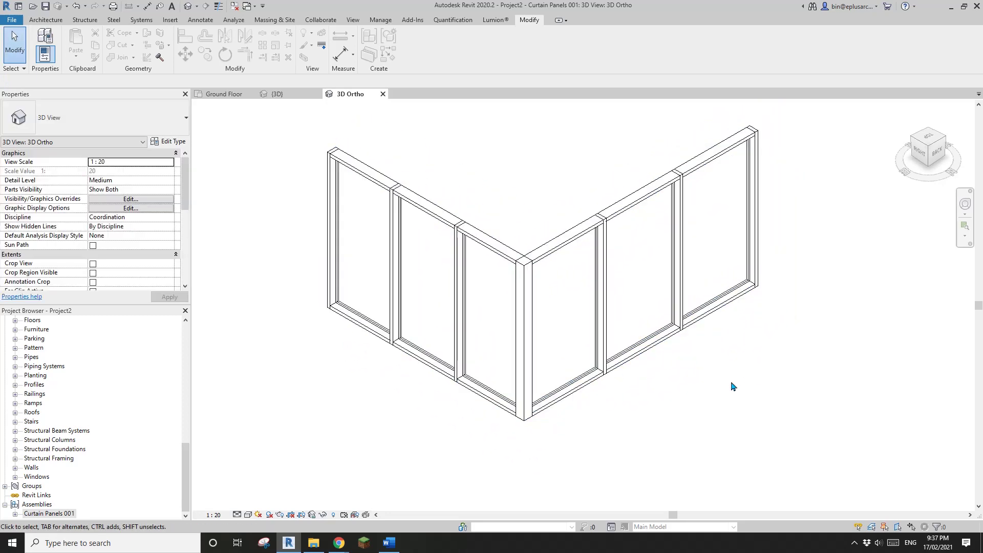
{"action": "scroll", "coordinate": [732, 387], "scroll_direction": "down", "scroll_amount": 1}
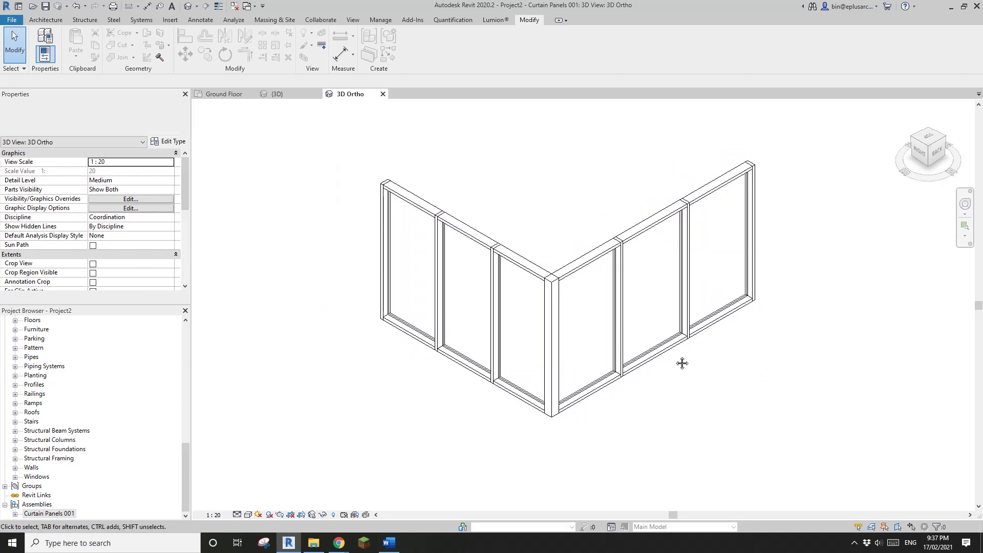
Step: Switch to Snipping Tool and capture a snip of the whole storefront assembly
{"action": "left_click", "coordinate": [44, 19]}
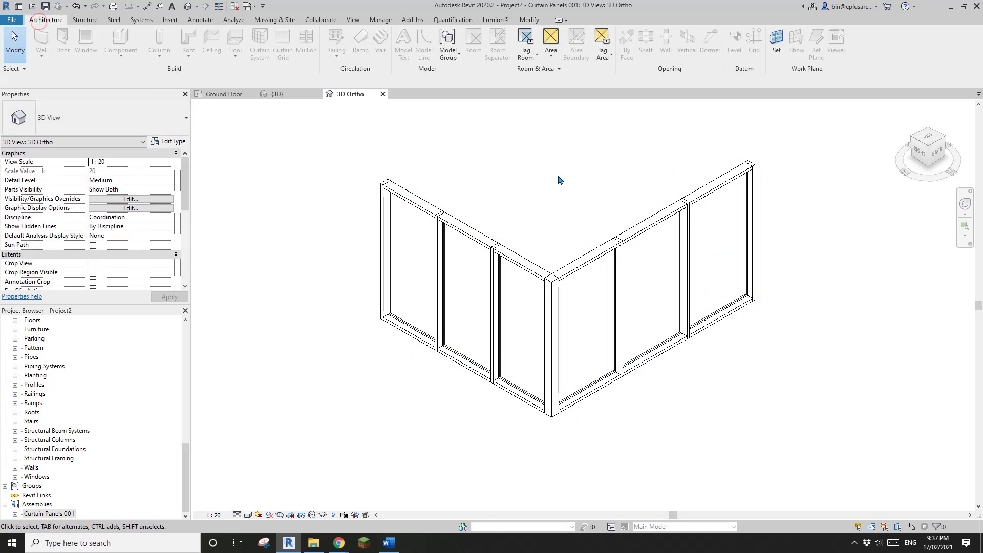
{"action": "middle_click_drag", "start_coordinate": [586, 179], "coordinate": [572, 185]}
{"action": "middle_click_drag", "start_coordinate": [631, 203], "coordinate": [636, 208]}
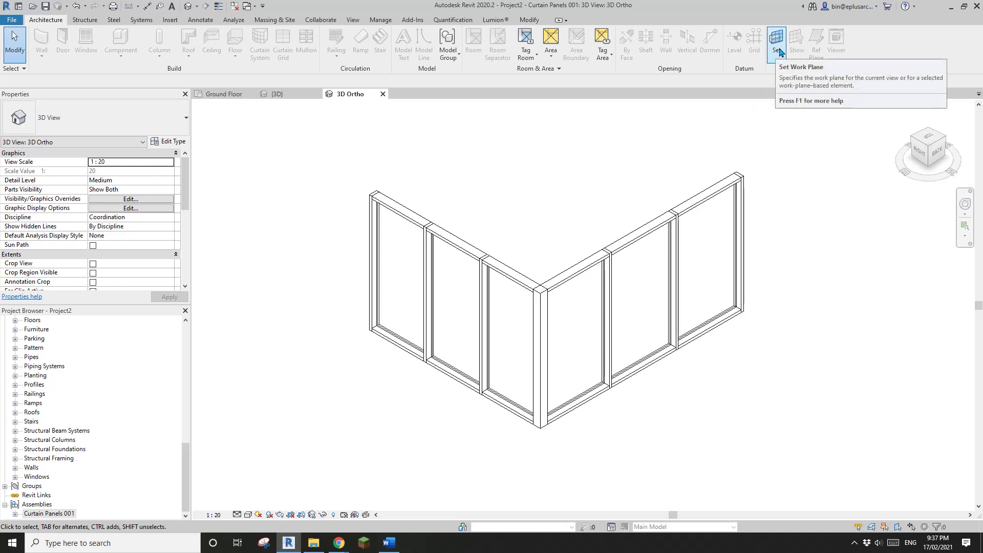
{"action": "middle_click_drag", "start_coordinate": [625, 413], "coordinate": [635, 408]}
{"action": "scroll", "coordinate": [560, 423], "scroll_direction": "down", "scroll_amount": 2}
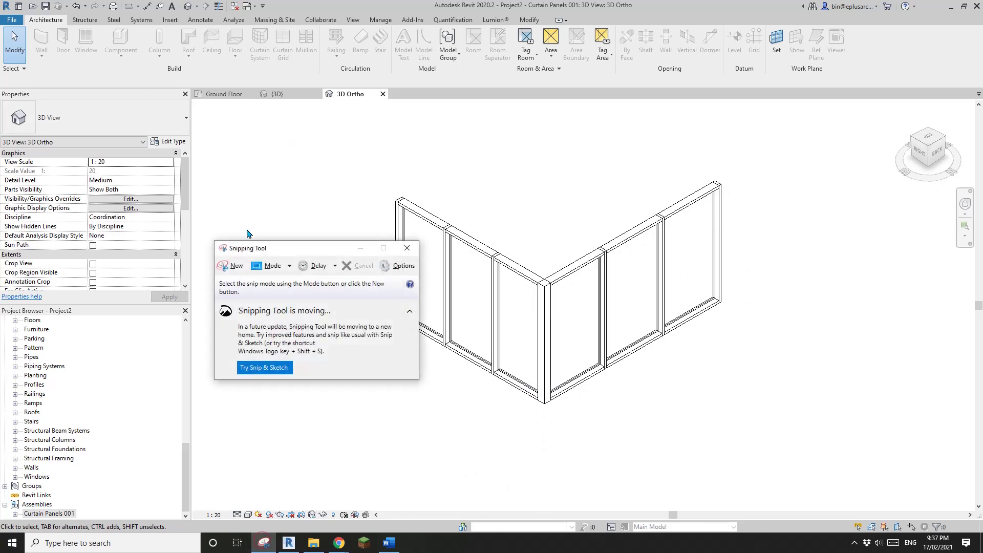
{"action": "left_click", "coordinate": [232, 264]}
{"action": "left_click_drag", "start_coordinate": [308, 127], "coordinate": [663, 363]}
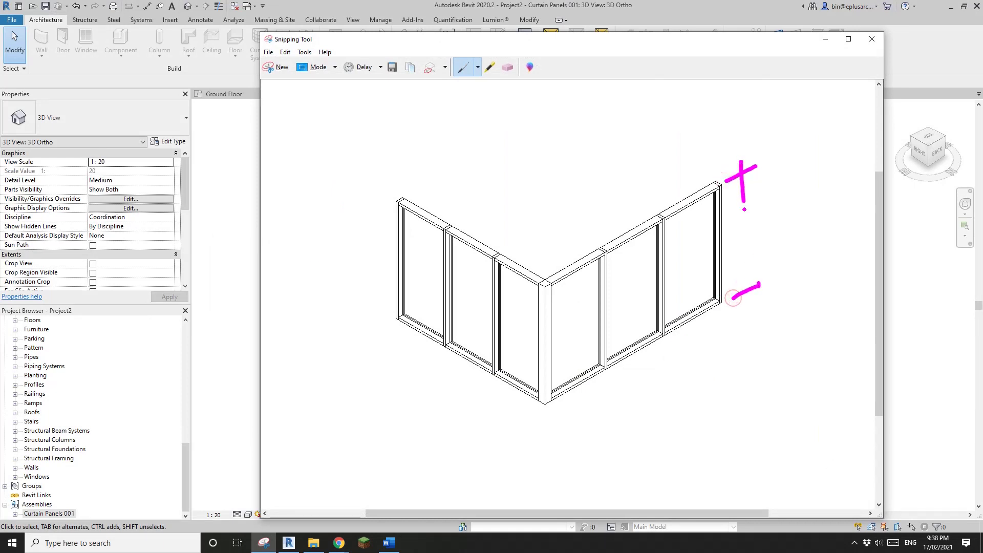
Step: Mark up the snip with the storefront height, both base lengths and the corner angle, and return to Revit
{"action": "left_click", "coordinate": [754, 309]}
{"action": "left_click_drag", "start_coordinate": [748, 296], "coordinate": [740, 166]}
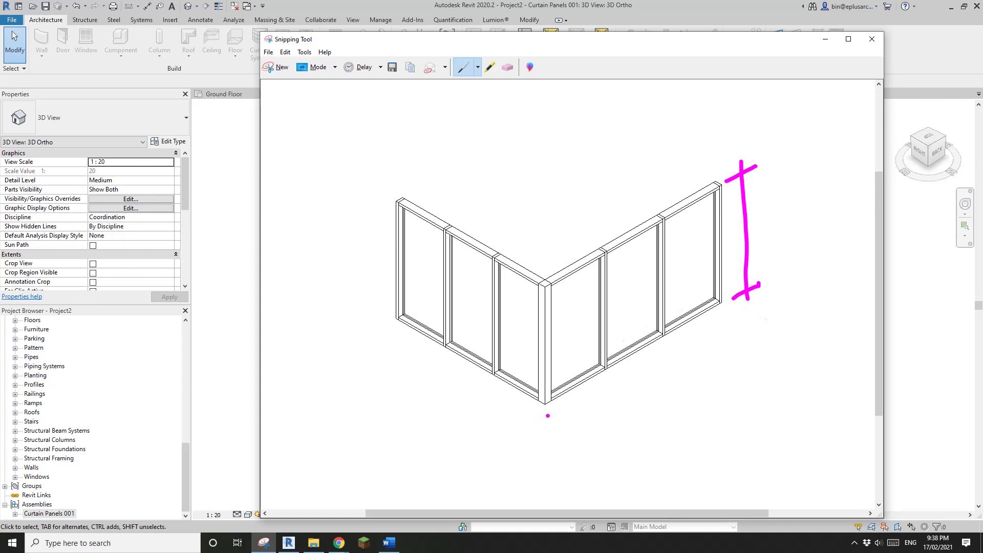
{"action": "left_click_drag", "start_coordinate": [541, 428], "coordinate": [727, 328]}
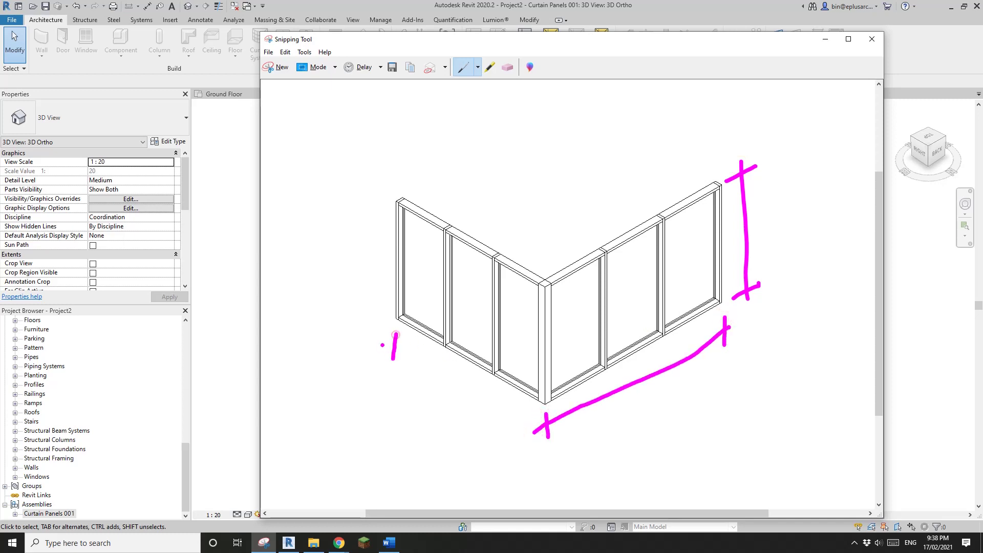
{"action": "left_click_drag", "start_coordinate": [395, 336], "coordinate": [523, 419]}
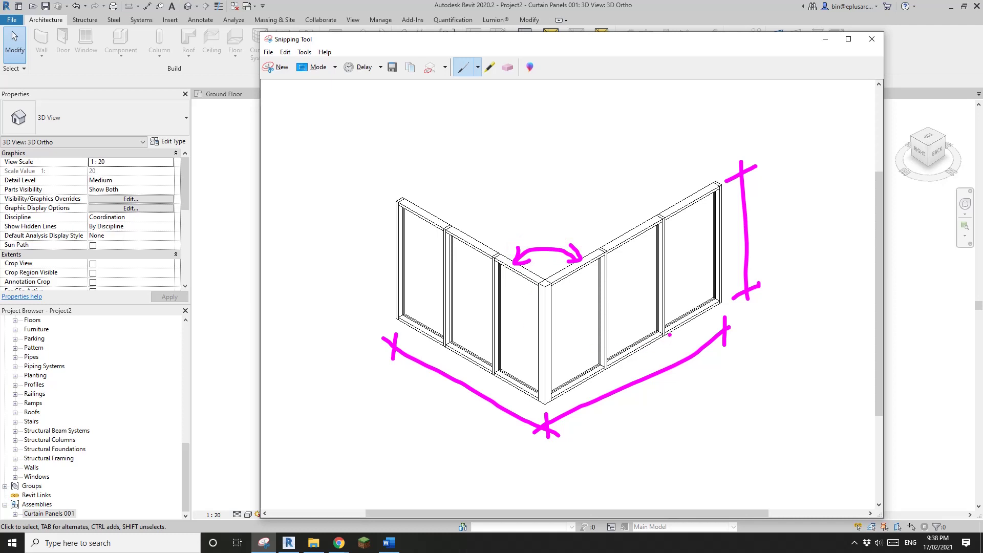
{"action": "left_click_drag", "start_coordinate": [551, 39], "coordinate": [626, 18]}
{"action": "left_click", "coordinate": [293, 246]}
Step: Set the work plane by picking the outer face of the back storefront's far end mullion
{"action": "middle_click_drag", "start_coordinate": [692, 351], "coordinate": [664, 349]}
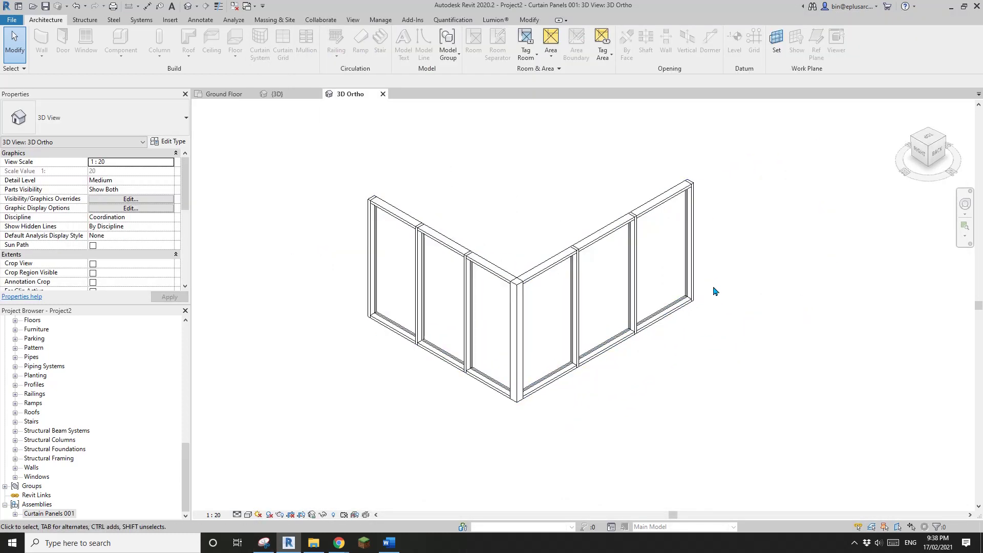
{"action": "scroll", "coordinate": [713, 292], "scroll_direction": "up", "scroll_amount": 2}
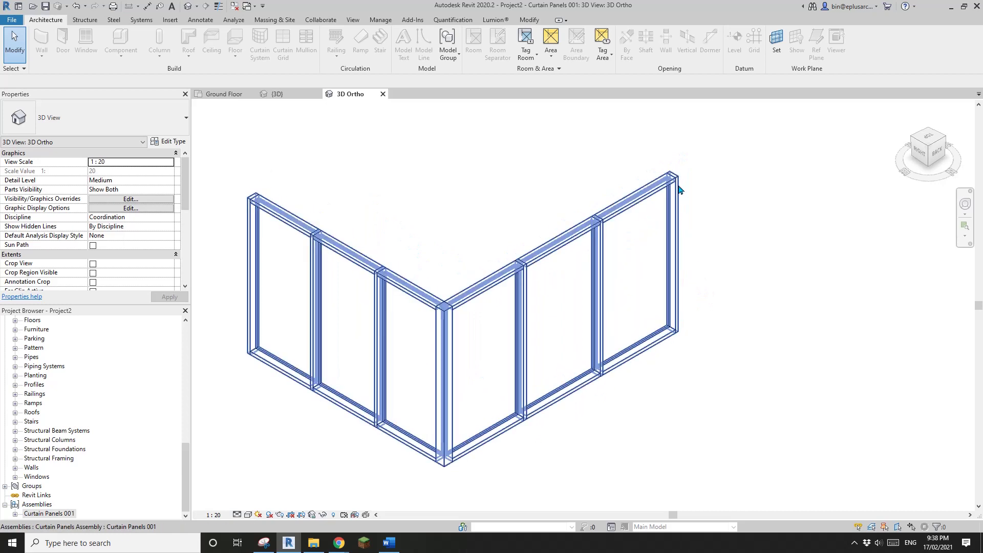
{"action": "left_click", "coordinate": [776, 41]}
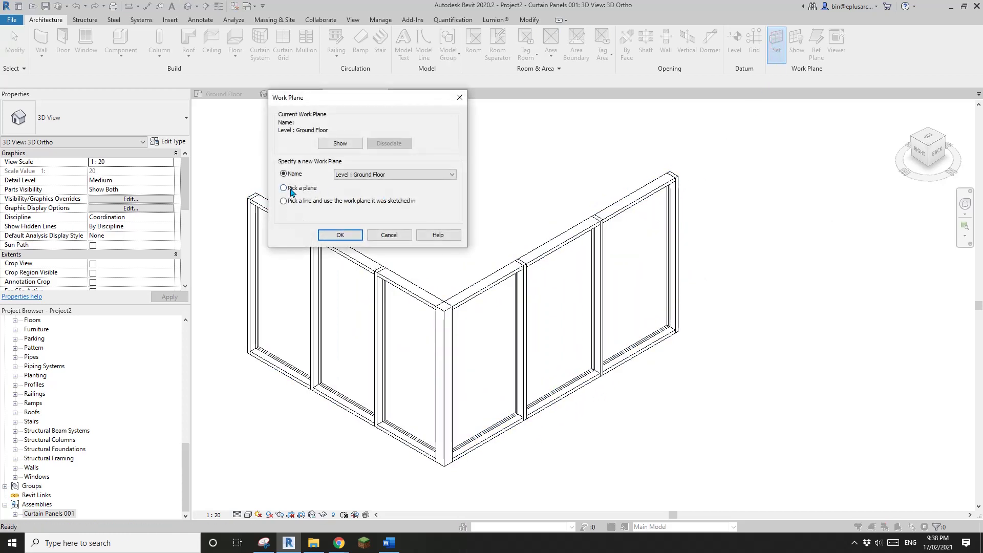
{"action": "left_click", "coordinate": [340, 237]}
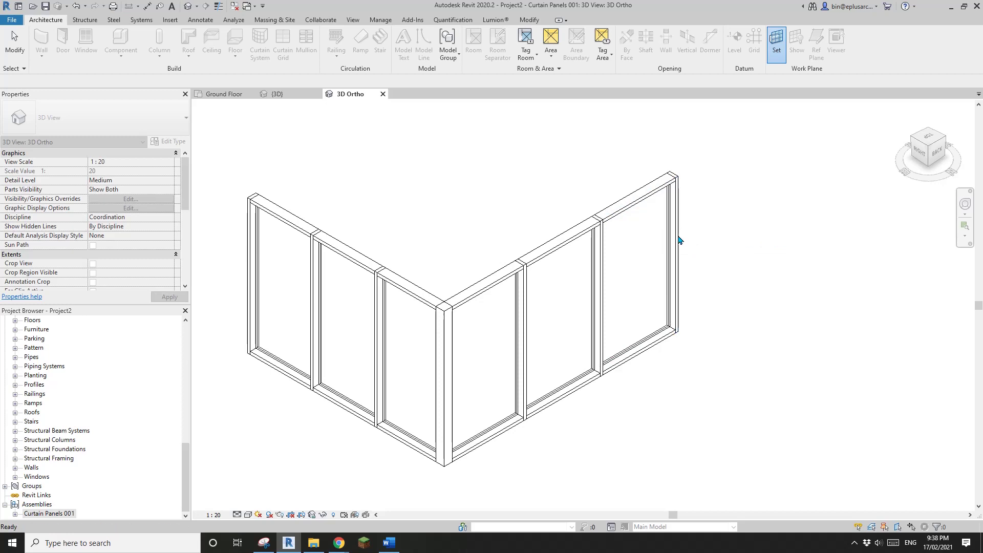
{"action": "left_click", "coordinate": [678, 235]}
Step: Add an aligned dimension for the storefront's overall height, placed outside the far end mullion
{"action": "key", "text": "d"}
{"action": "key", "text": "i"}
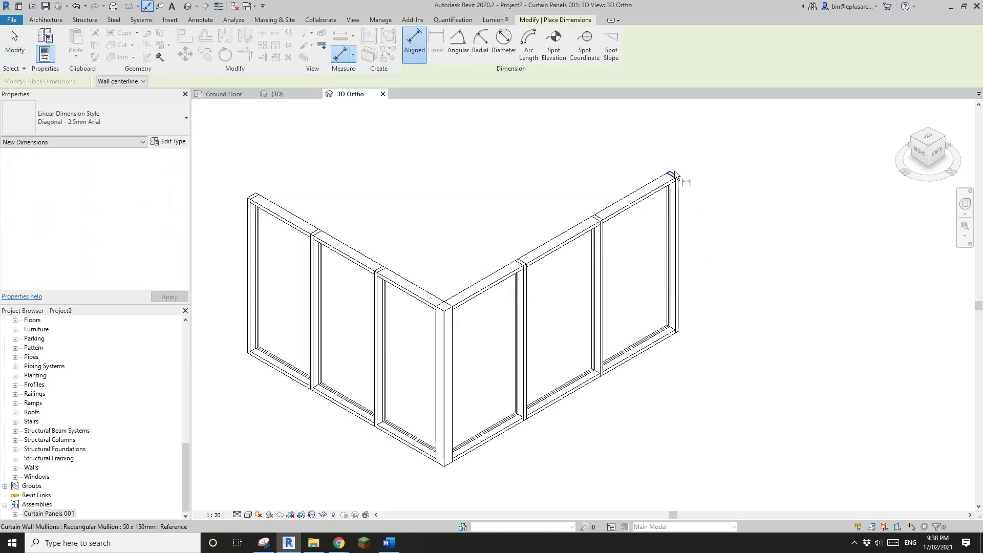
{"action": "left_click", "coordinate": [672, 176]}
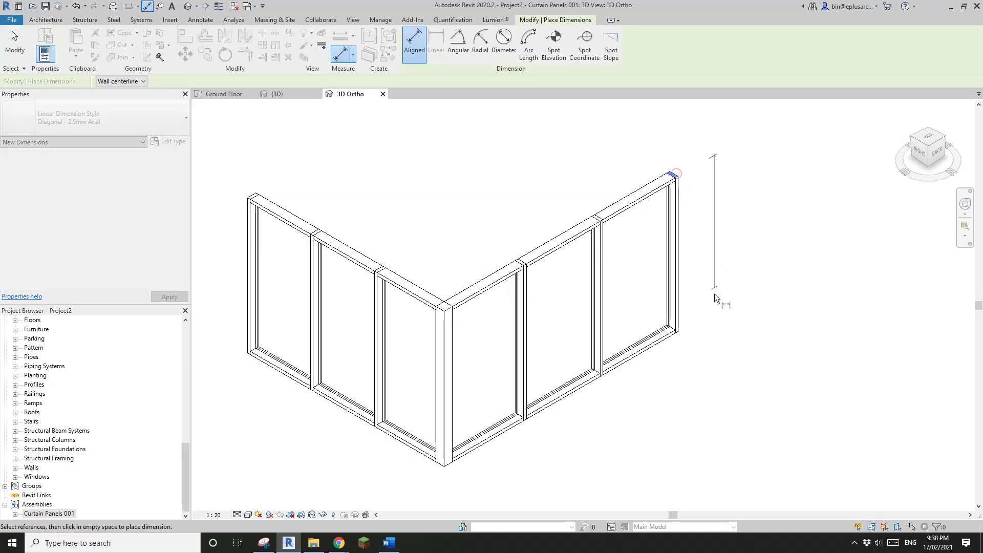
{"action": "left_click", "coordinate": [680, 336]}
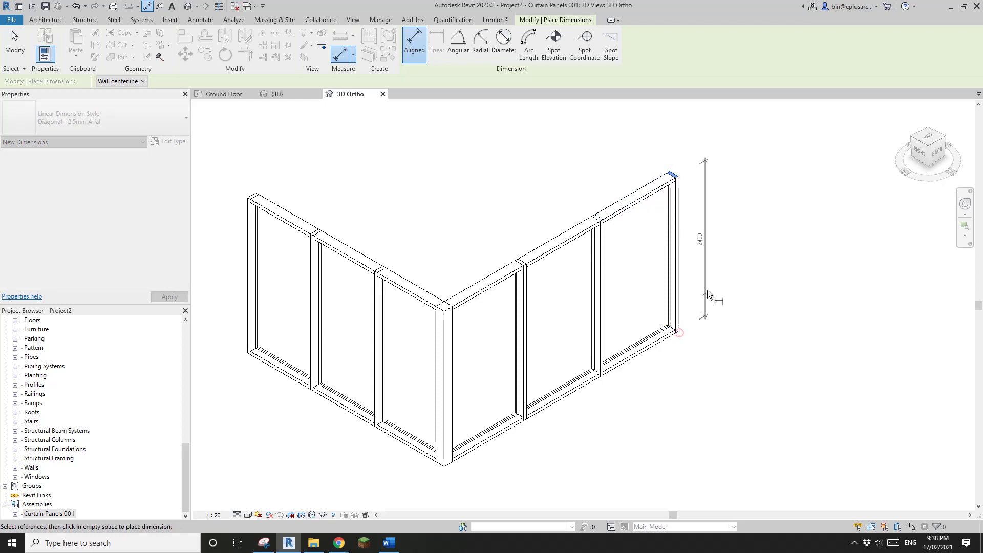
{"action": "left_click", "coordinate": [713, 271]}
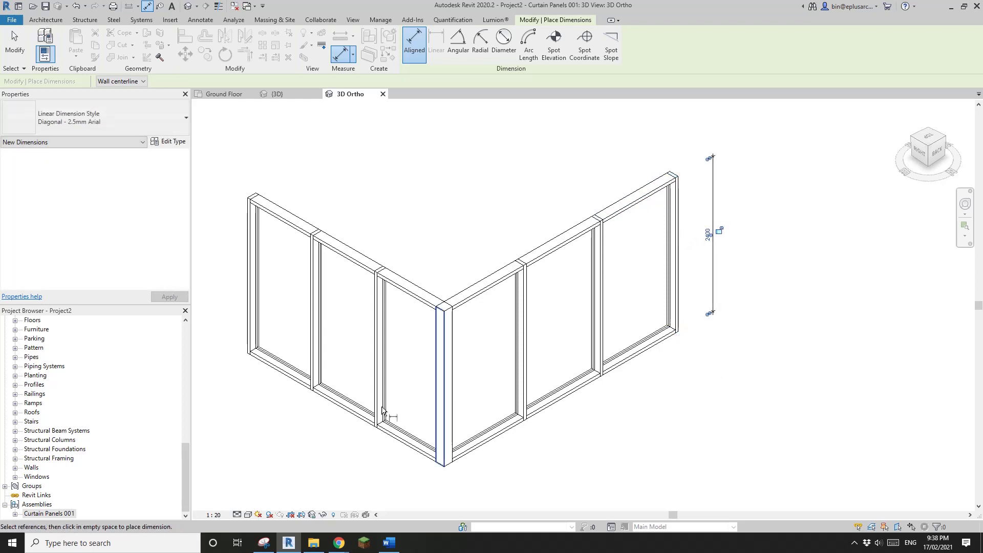
{"action": "key", "text": "Escape"}
{"action": "key", "text": "Escape"}
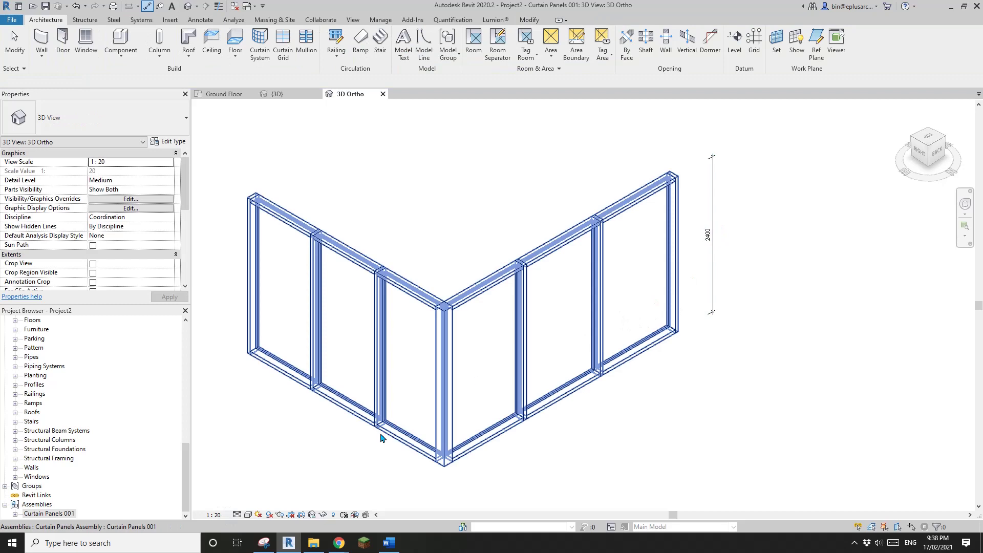
Step: Set the view scale to 1:50 and reposition the height dimension a short distance outside the end mullion
{"action": "left_click", "coordinate": [213, 514]}
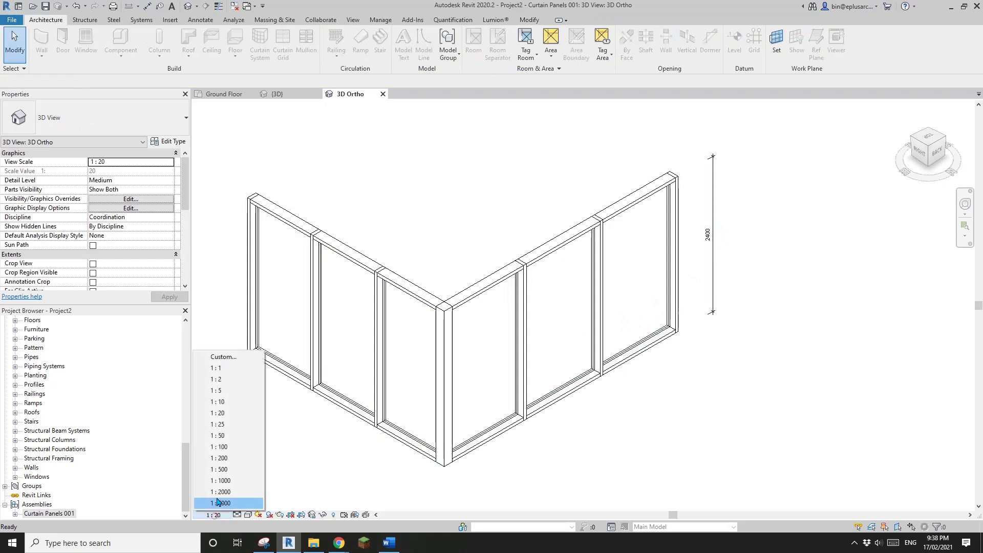
{"action": "left_click", "coordinate": [224, 435]}
{"action": "left_click", "coordinate": [716, 207]}
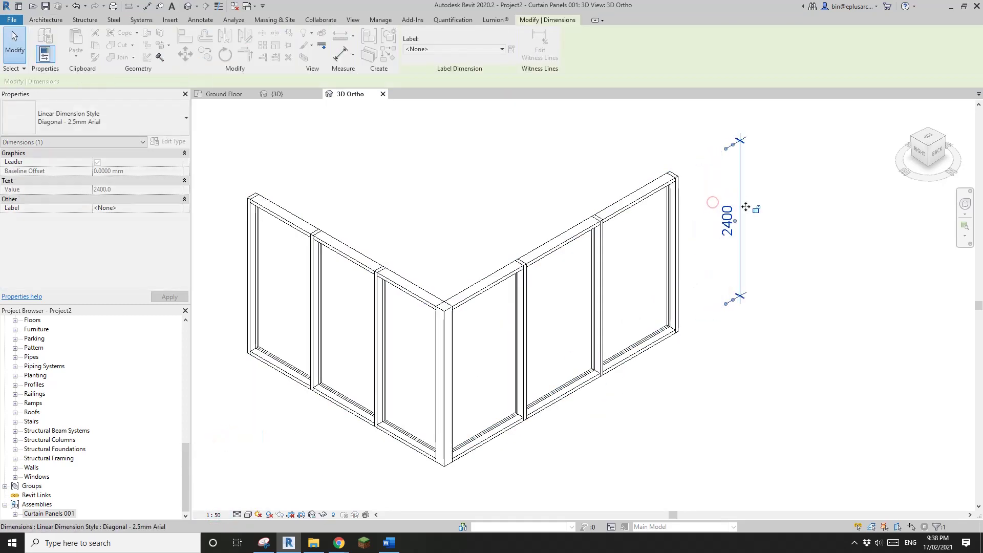
{"action": "left_click_drag", "start_coordinate": [715, 208], "coordinate": [748, 210]}
{"action": "left_click", "coordinate": [698, 268]}
{"action": "scroll", "coordinate": [744, 217], "scroll_direction": "down", "scroll_amount": 1}
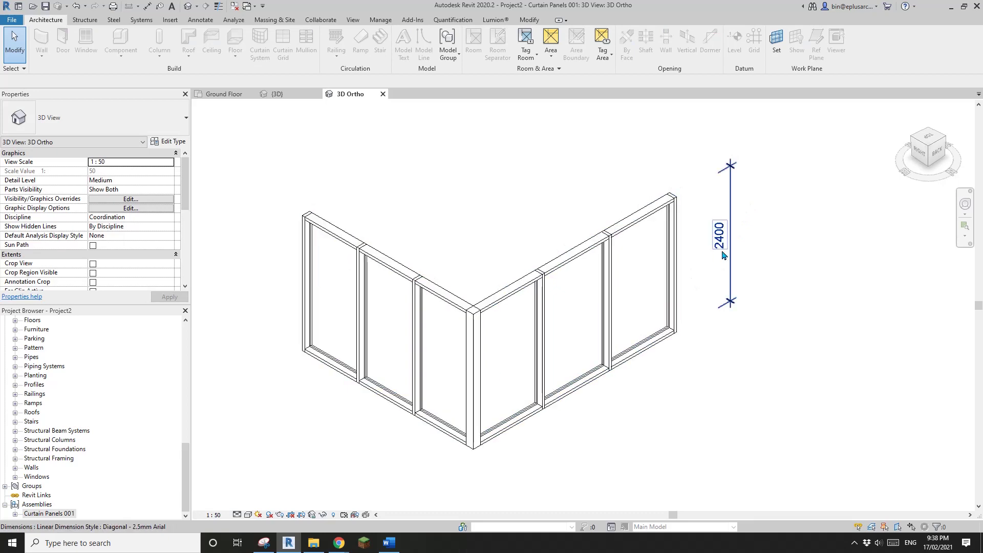
{"action": "middle_click_drag", "start_coordinate": [721, 321], "coordinate": [736, 316]}
{"action": "left_click_drag", "start_coordinate": [746, 257], "coordinate": [729, 267]}
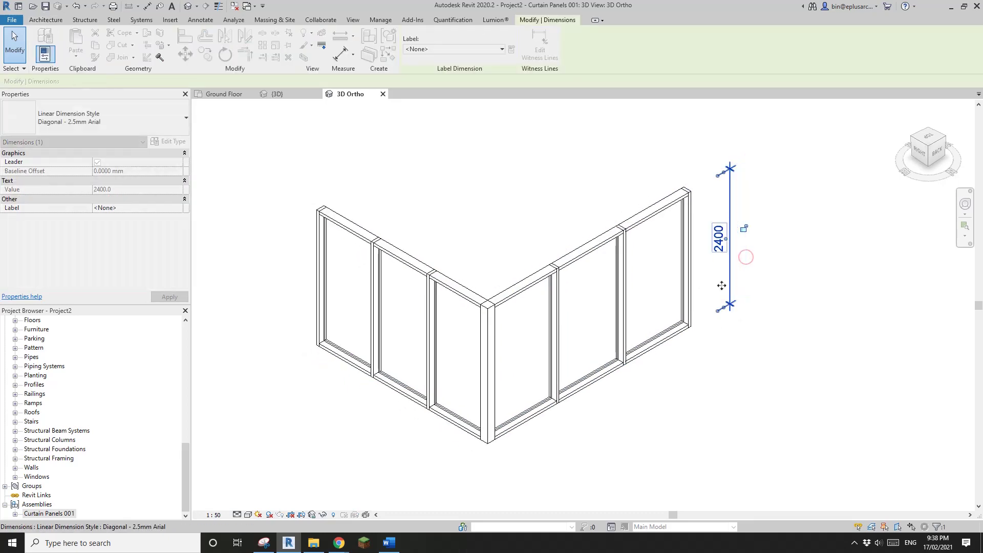
{"action": "left_click", "coordinate": [711, 298]}
Step: Add an aligned dimension for the back storefront's overall length from the end mullion to the outer corner, placed below the base
{"action": "middle_click_drag", "start_coordinate": [630, 345], "coordinate": [636, 316]}
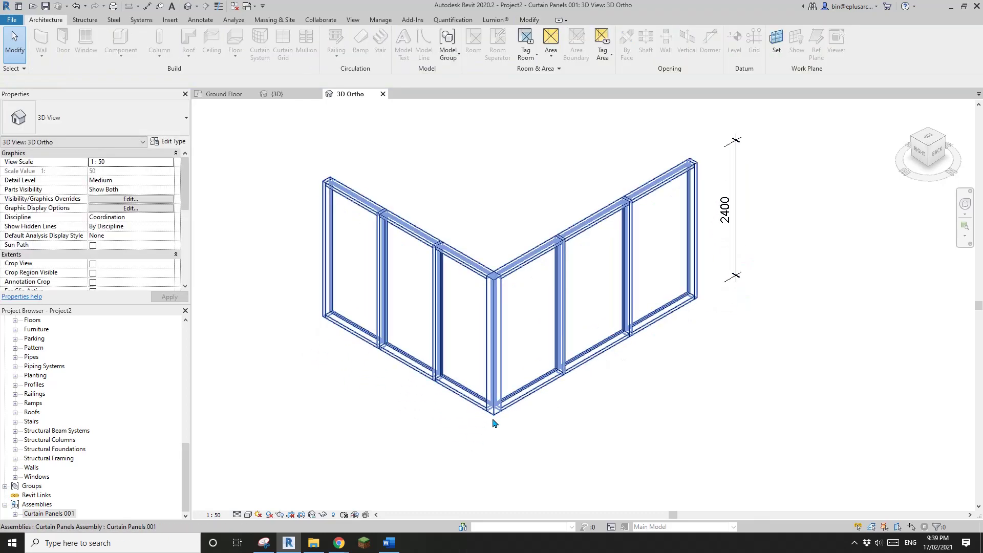
{"action": "middle_click_drag", "start_coordinate": [496, 423], "coordinate": [485, 438]}
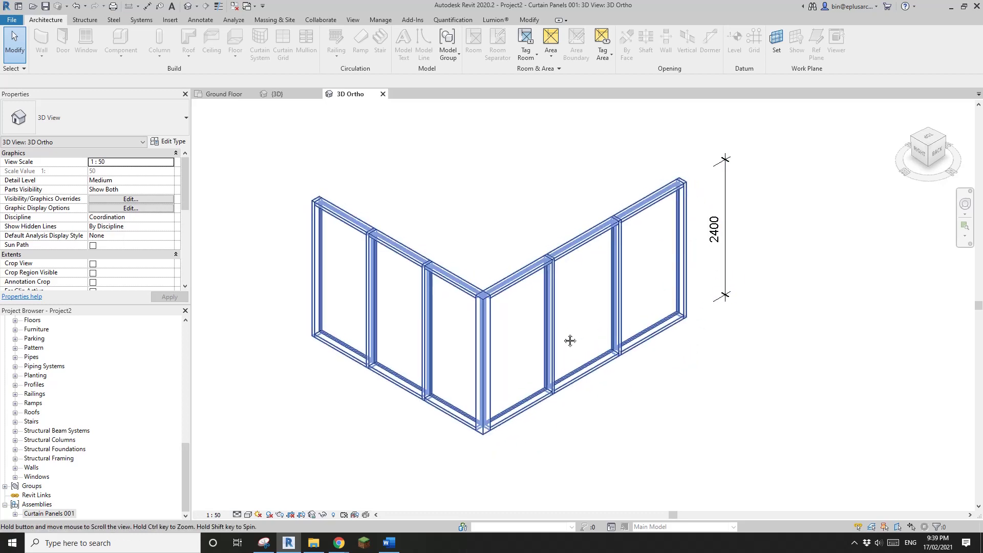
{"action": "key", "text": "d"}
{"action": "key", "text": "i"}
{"action": "scroll", "coordinate": [685, 309], "scroll_direction": "up", "scroll_amount": 1}
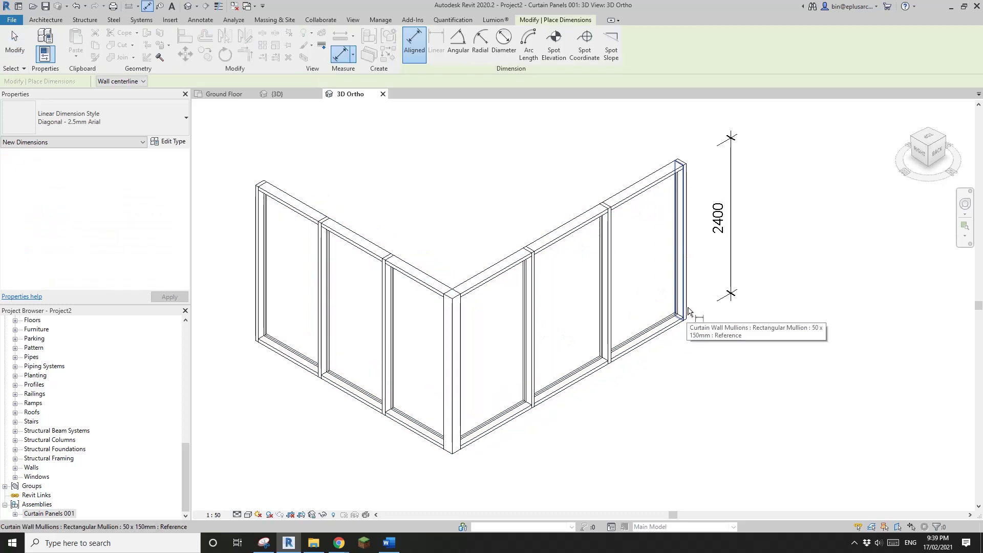
{"action": "left_click", "coordinate": [685, 312]}
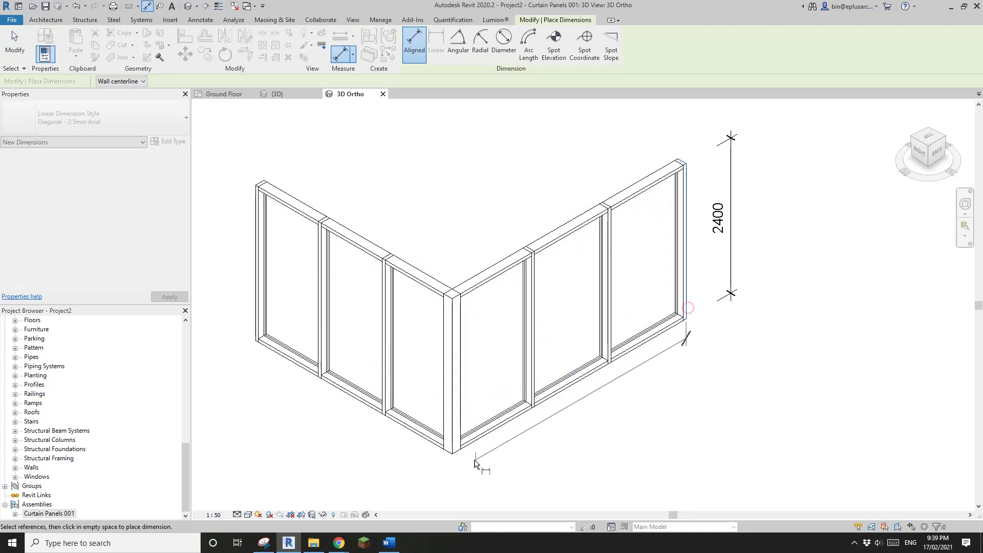
{"action": "left_click", "coordinate": [449, 454]}
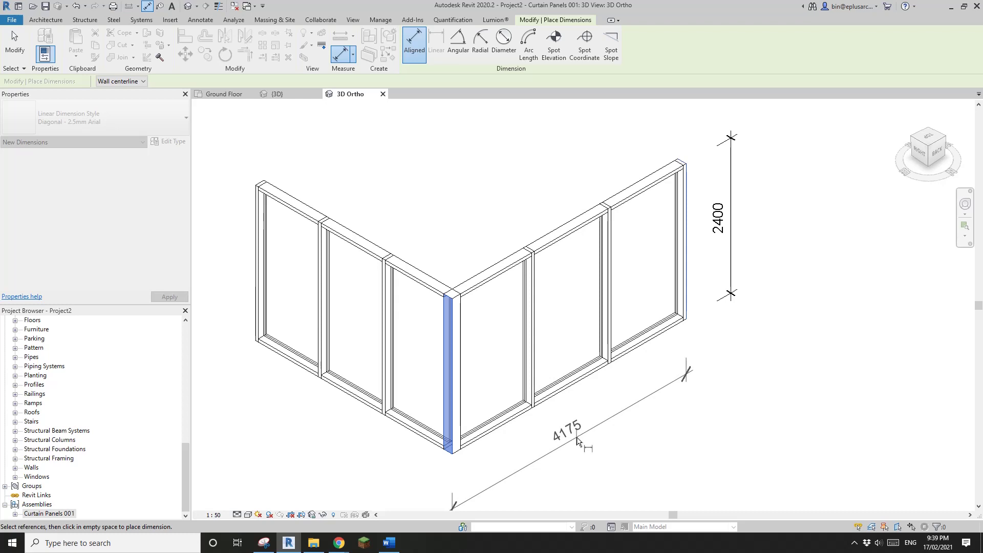
{"action": "left_click", "coordinate": [576, 441]}
{"action": "scroll", "coordinate": [589, 439], "scroll_direction": "down", "scroll_amount": 1}
{"action": "middle_click_drag", "start_coordinate": [599, 434], "coordinate": [652, 372]}
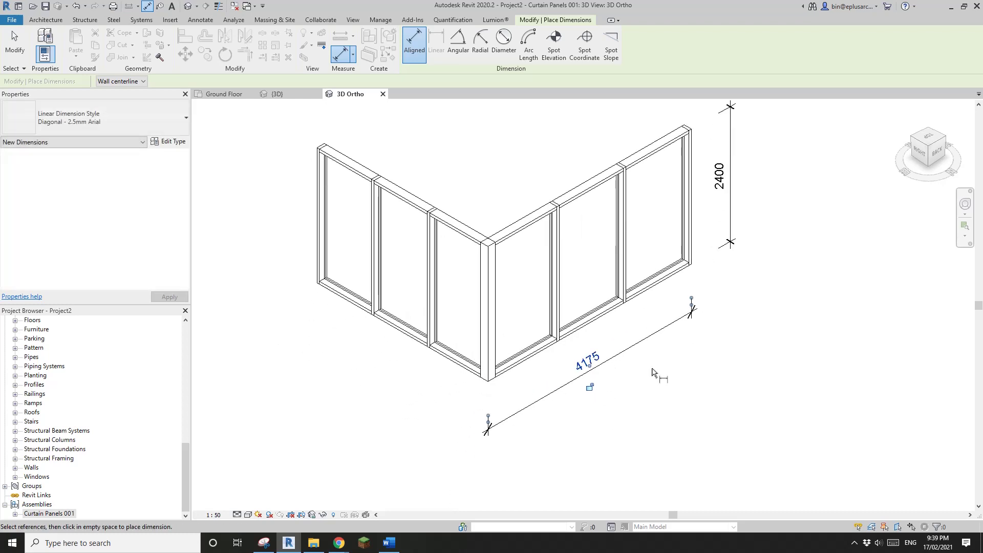
Step: Switch to Snipping Tool, sketch an alternative length dimension extending horizontally outward from the back storefront's base, and return to Revit
{"action": "left_click", "coordinate": [266, 543]}
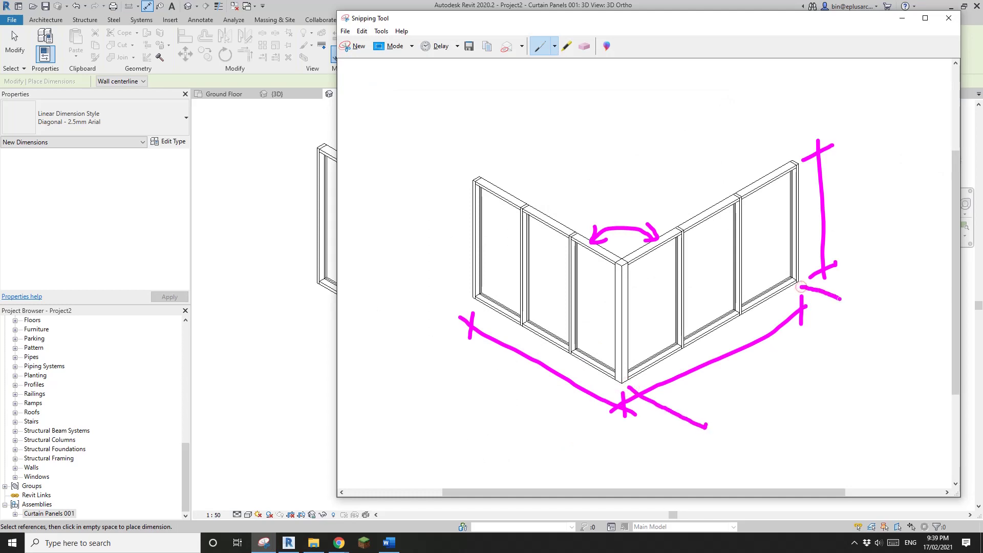
{"action": "left_click_drag", "start_coordinate": [866, 294], "coordinate": [715, 389]}
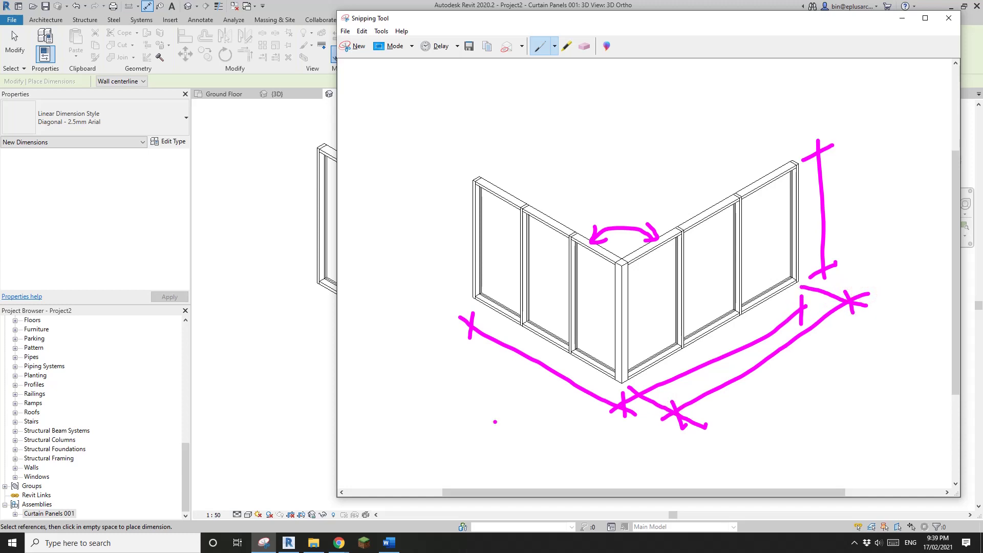
{"action": "left_click", "coordinate": [289, 543]}
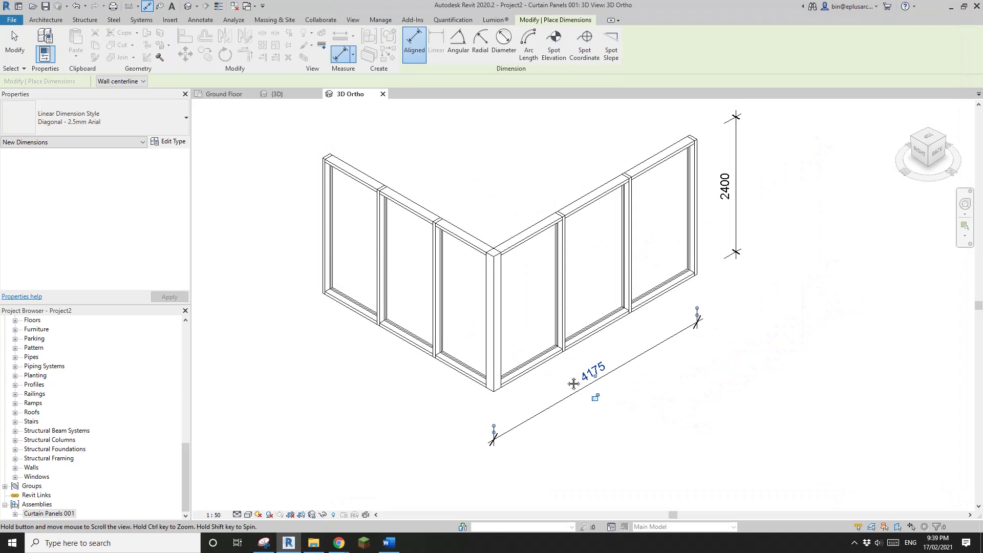
Step: Set the work plane by picking the horizontal underside of the back storefront's end-bay bottom mullion
{"action": "left_click", "coordinate": [37, 17]}
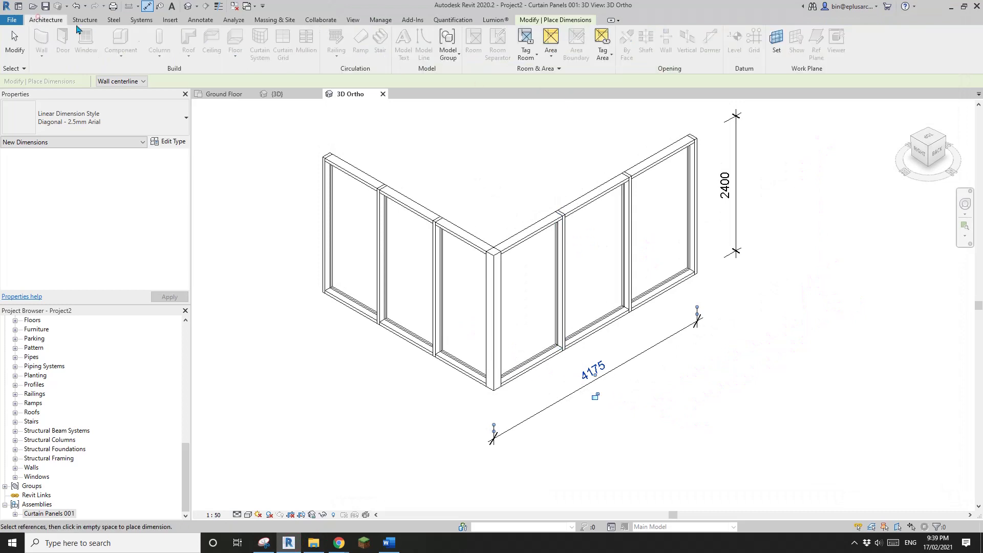
{"action": "left_click", "coordinate": [779, 41]}
{"action": "left_click", "coordinate": [298, 189]}
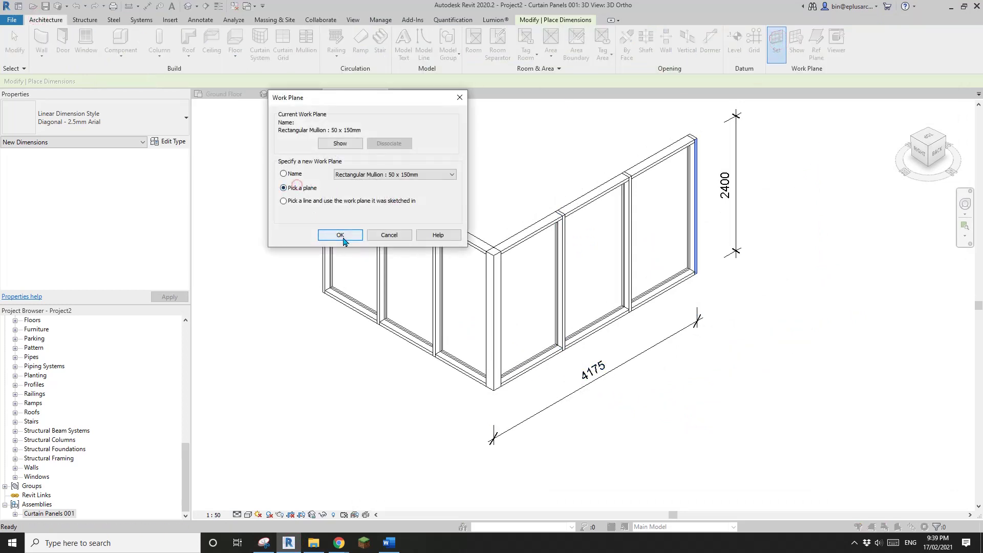
{"action": "left_click", "coordinate": [340, 234]}
{"action": "scroll", "coordinate": [674, 281], "scroll_direction": "up", "scroll_amount": 5}
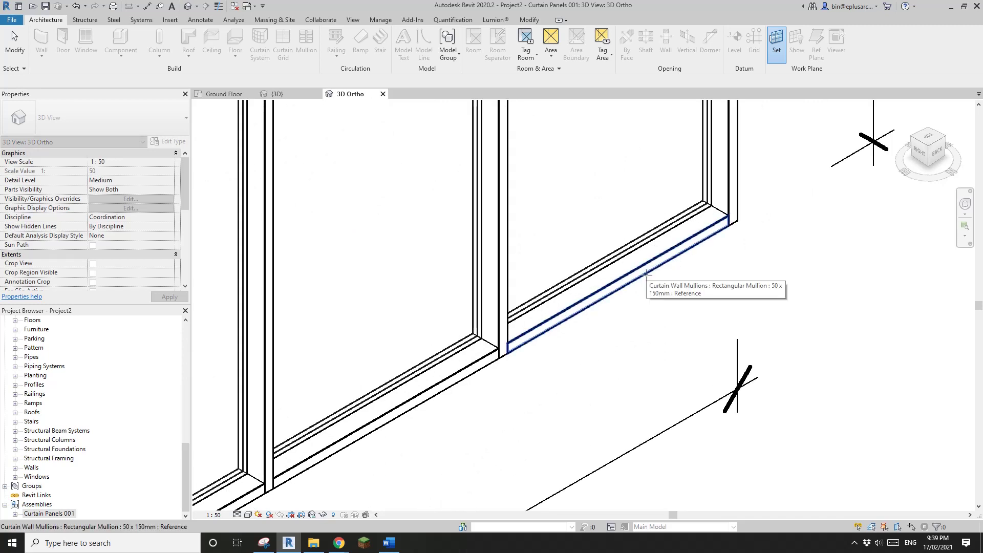
{"action": "key", "text": "Tab"}
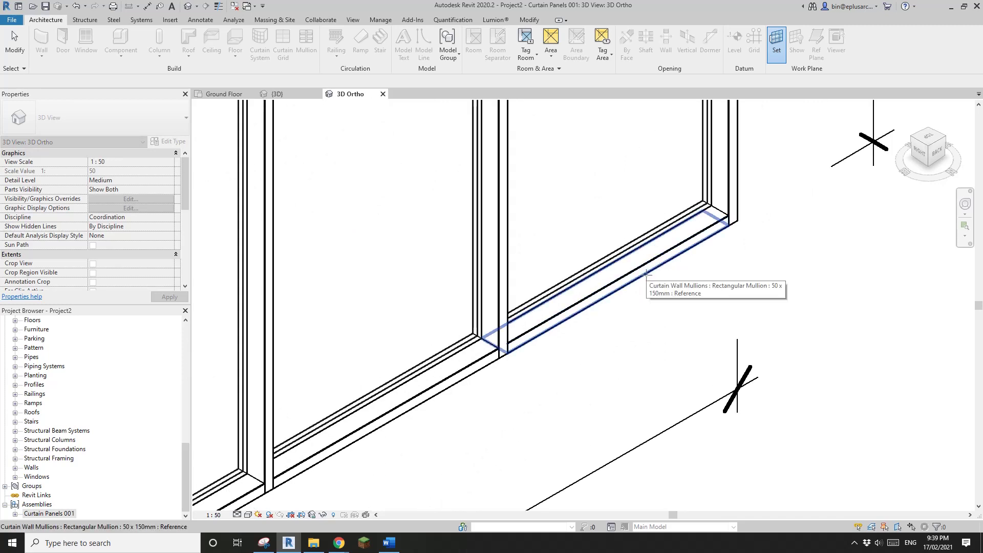
{"action": "left_click", "coordinate": [646, 273]}
Step: Add an aligned dimension for the back storefront's overall length on the horizontal work plane, placed outside the existing length dimension
{"action": "scroll", "coordinate": [660, 283], "scroll_direction": "down", "scroll_amount": 3}
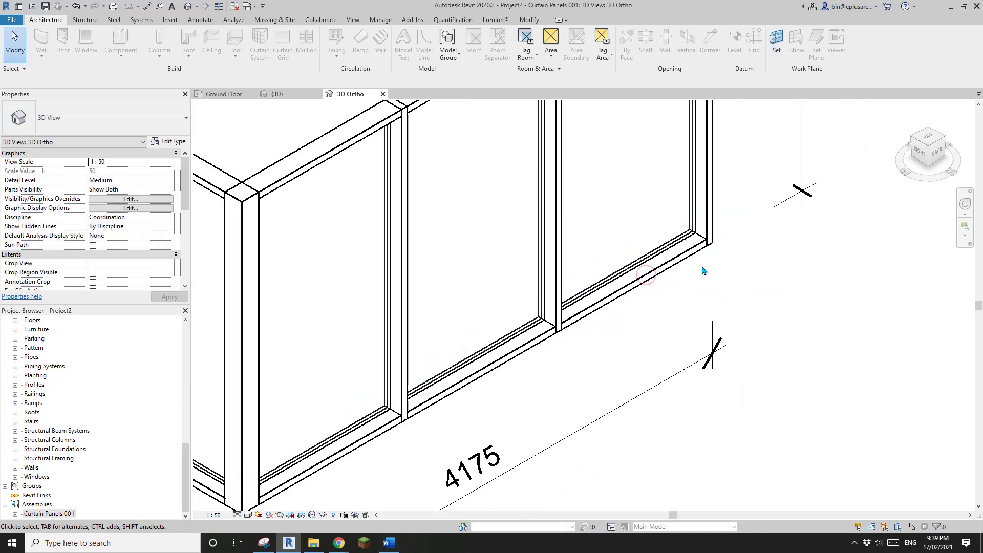
{"action": "key", "text": "d"}
{"action": "key", "text": "i"}
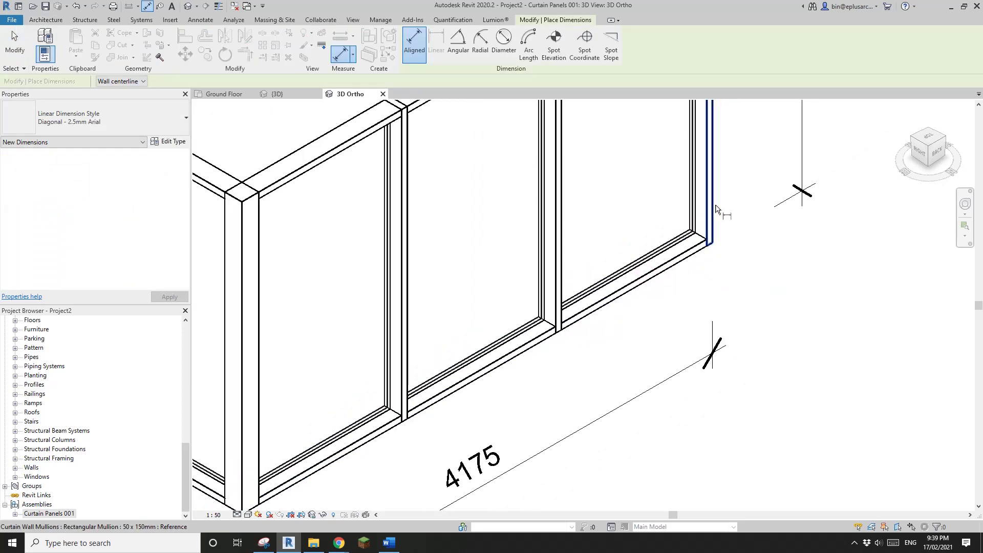
{"action": "left_click", "coordinate": [716, 208]}
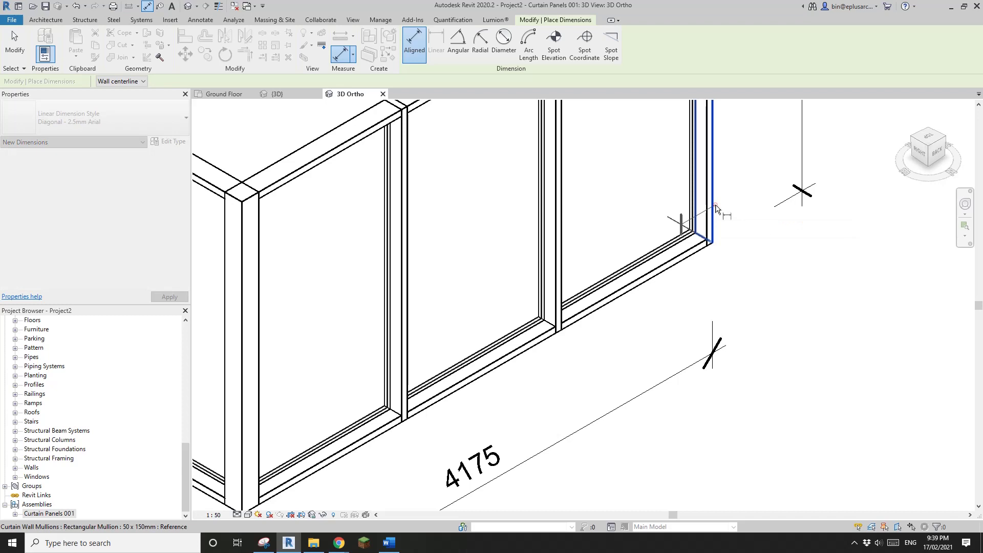
{"action": "scroll", "coordinate": [718, 201], "scroll_direction": "down", "scroll_amount": 4}
{"action": "scroll", "coordinate": [532, 389], "scroll_direction": "up", "scroll_amount": 3}
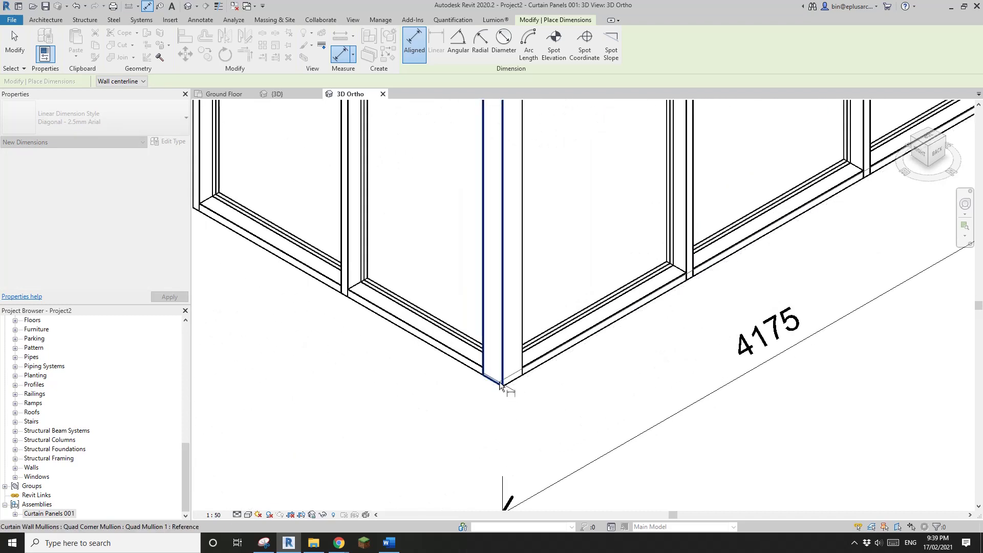
{"action": "left_click", "coordinate": [541, 385]}
{"action": "scroll", "coordinate": [541, 385], "scroll_direction": "down", "scroll_amount": 3}
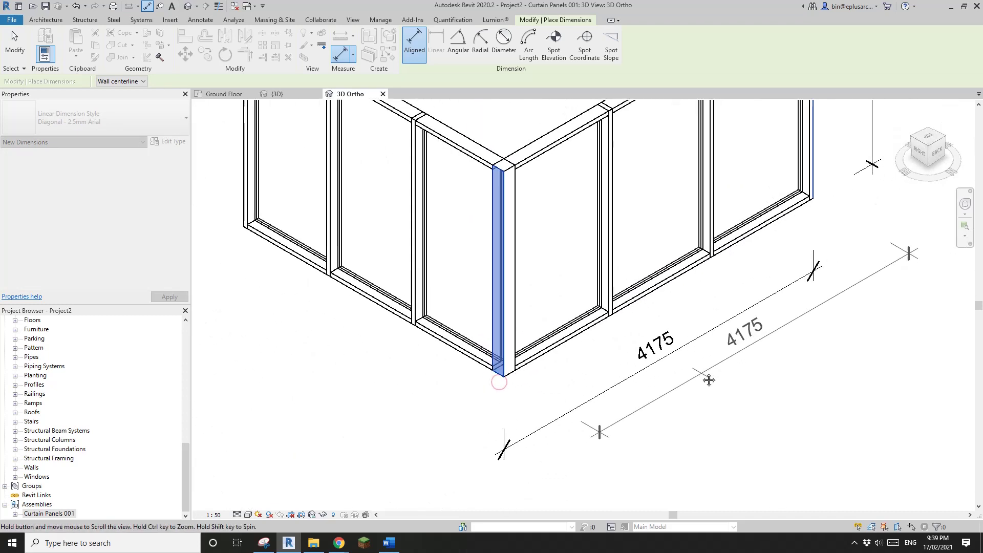
{"action": "left_click", "coordinate": [727, 361]}
{"action": "scroll", "coordinate": [727, 361], "scroll_direction": "down", "scroll_amount": 2}
{"action": "key", "text": "Escape"}
{"action": "key", "text": "Escape"}
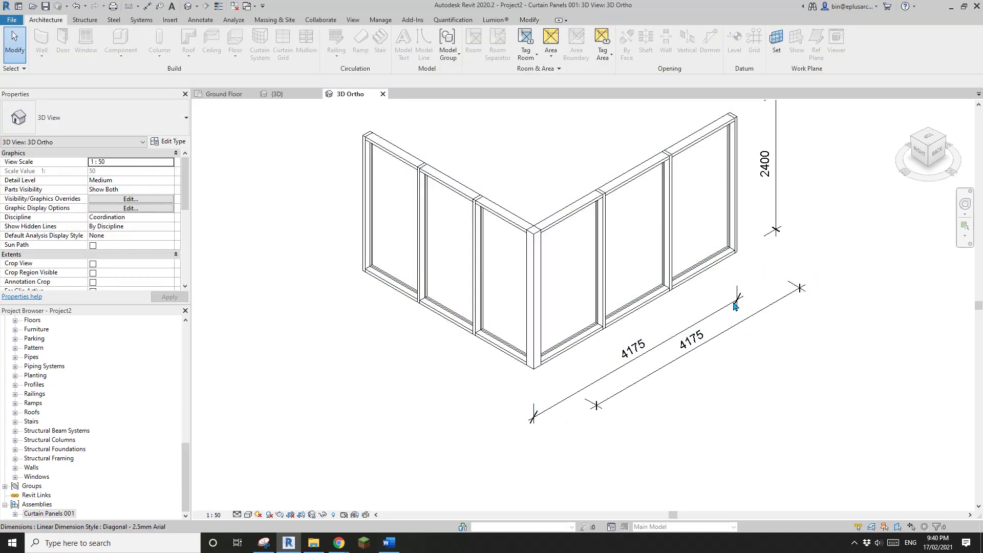
Step: Compare both length dimensions from a low angle and the corner view, and delete the outer one lying in the horizontal plane
{"action": "middle_click_drag", "start_coordinate": [747, 287], "coordinate": [816, 290], "text": "shift"}
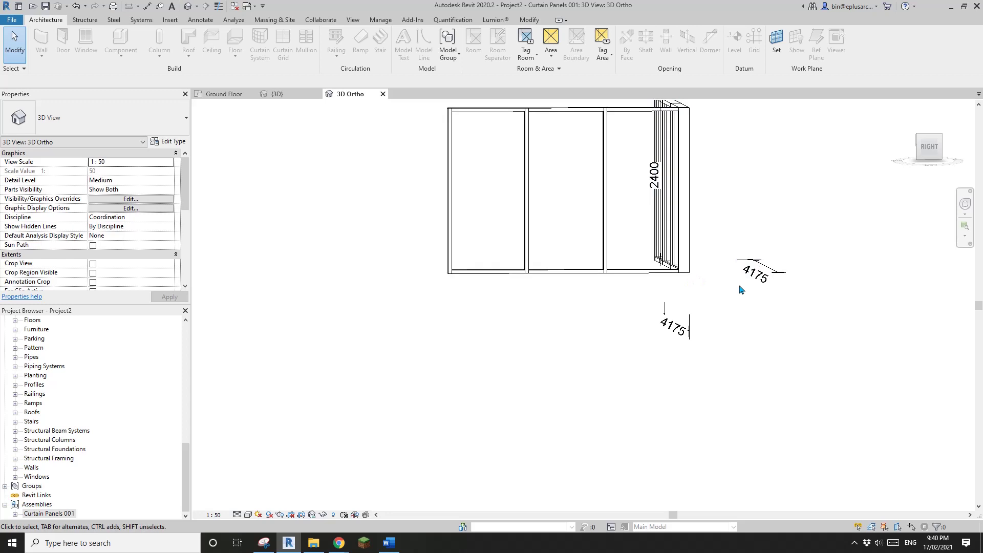
{"action": "middle_click_drag", "start_coordinate": [741, 290], "coordinate": [705, 296], "text": "shift"}
{"action": "left_click", "coordinate": [669, 333]}
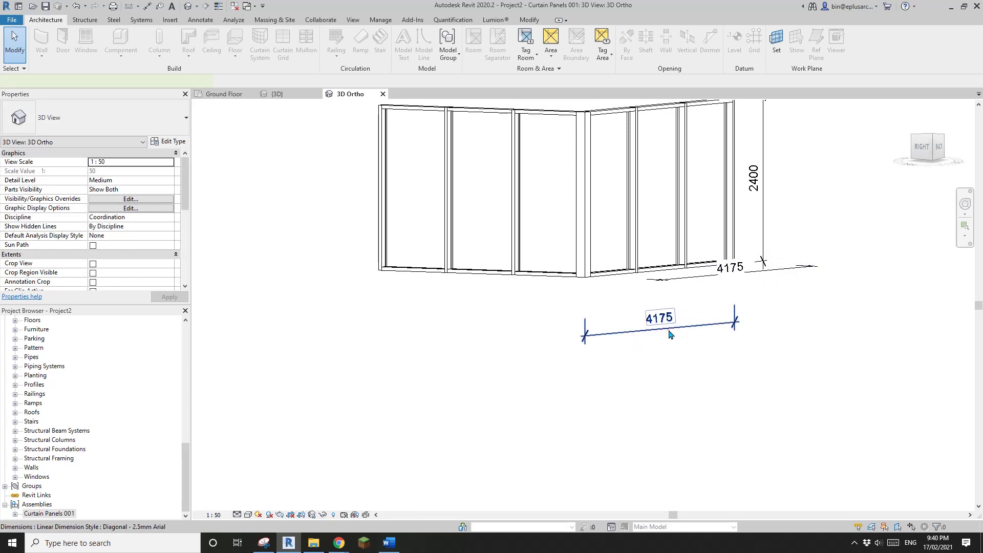
{"action": "left_click", "coordinate": [935, 146]}
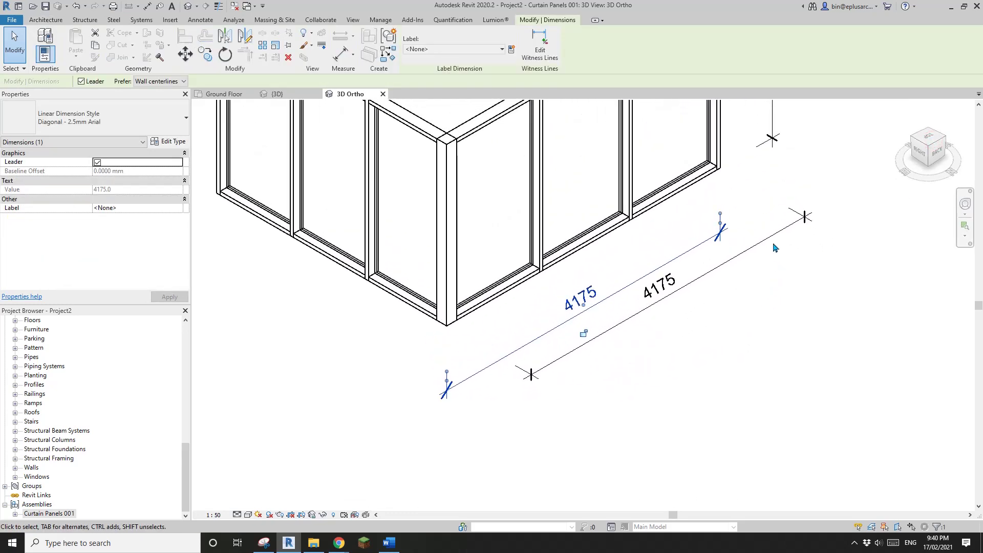
{"action": "middle_click_drag", "start_coordinate": [634, 267], "coordinate": [693, 346]}
{"action": "key", "text": "Delete"}
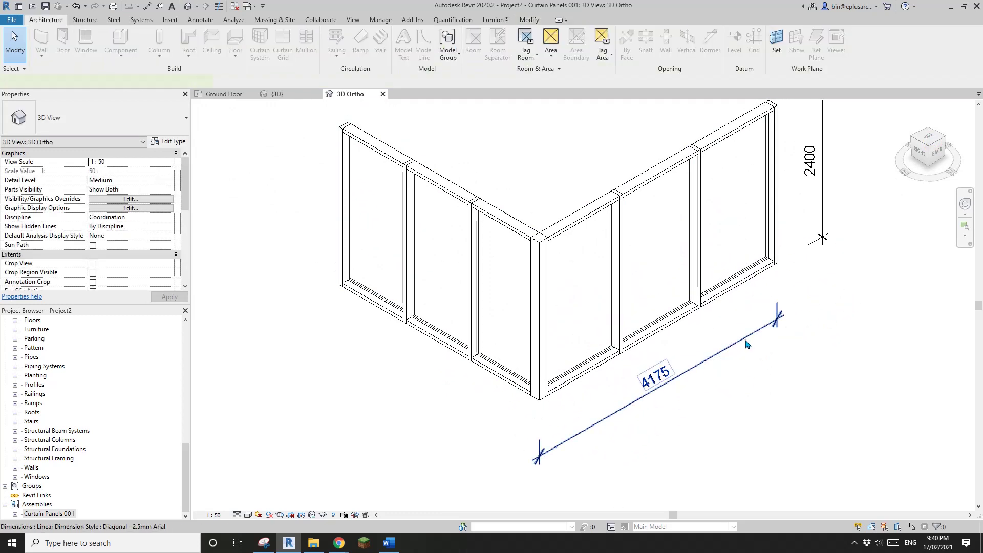
Step: Move the back storefront's length dimension and height dimension slightly closer to the frame
{"action": "left_click_drag", "start_coordinate": [745, 339], "coordinate": [748, 331]}
{"action": "left_click", "coordinate": [822, 227]}
{"action": "left_click_drag", "start_coordinate": [823, 226], "coordinate": [812, 232]}
{"action": "scroll", "coordinate": [766, 325], "scroll_direction": "down", "scroll_amount": 3}
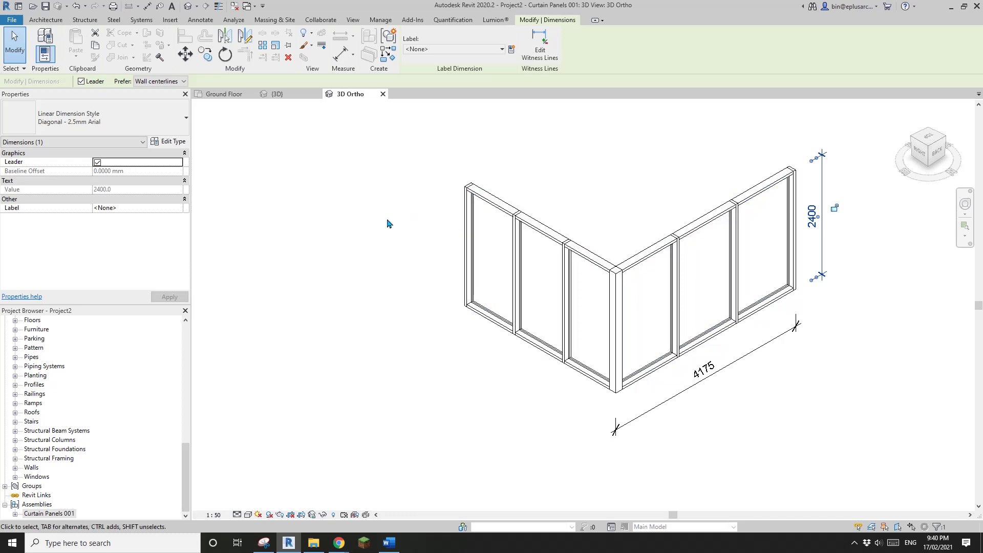
Step: Set the work plane by picking the outer vertical face of the right-side storefront's end mullion
{"action": "left_click", "coordinate": [46, 23]}
{"action": "left_click", "coordinate": [776, 41]}
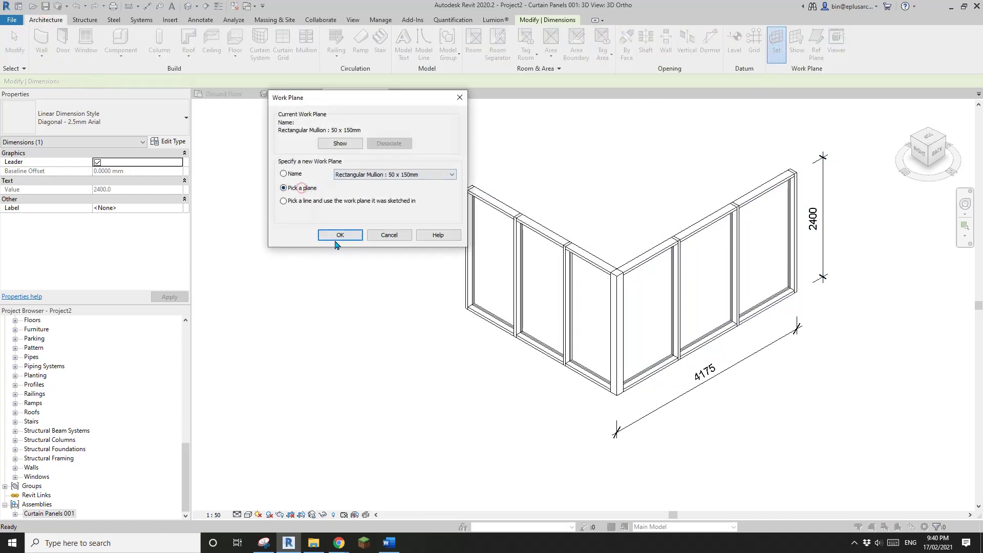
{"action": "left_click", "coordinate": [340, 235]}
{"action": "scroll", "coordinate": [465, 210], "scroll_direction": "up", "scroll_amount": 5}
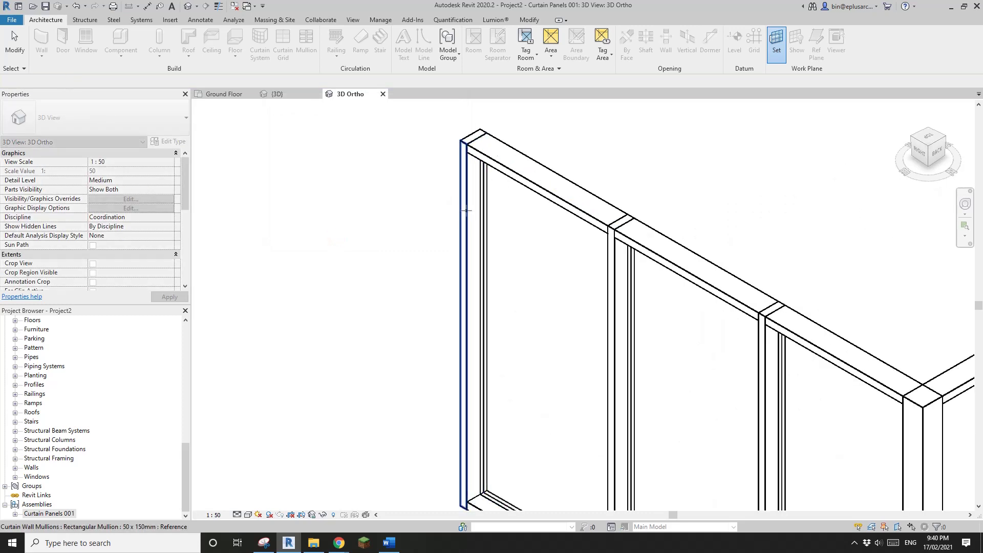
{"action": "left_click", "coordinate": [466, 210]}
Step: Add an aligned height dimension from top to bottom of the right-side storefront's end mullion, placed just outside the frame
{"action": "scroll", "coordinate": [466, 204], "scroll_direction": "down", "scroll_amount": 2}
{"action": "key", "text": "d"}
{"action": "key", "text": "i"}
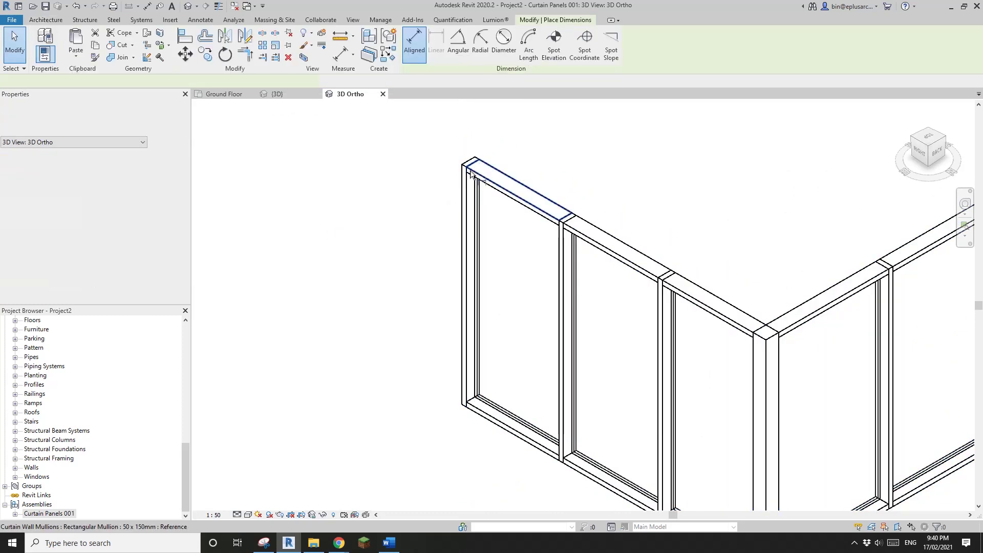
{"action": "scroll", "coordinate": [471, 173], "scroll_direction": "up", "scroll_amount": 2}
{"action": "left_click", "coordinate": [467, 160]}
{"action": "scroll", "coordinate": [483, 307], "scroll_direction": "up", "scroll_amount": 1}
{"action": "middle_click_drag", "start_coordinate": [486, 322], "coordinate": [492, 173]}
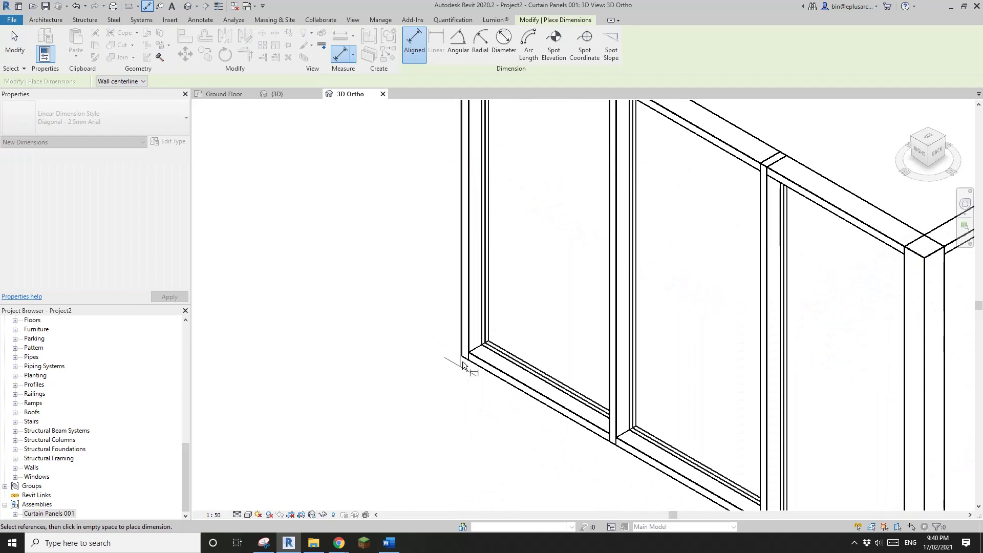
{"action": "left_click", "coordinate": [463, 365]}
{"action": "scroll", "coordinate": [463, 358], "scroll_direction": "down", "scroll_amount": 3}
{"action": "left_click", "coordinate": [428, 328]}
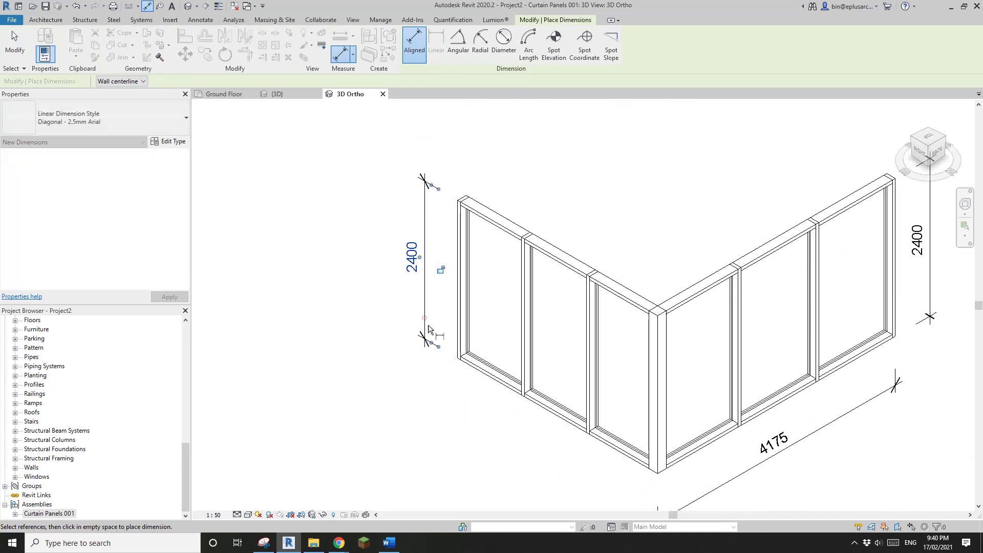
Step: Add an aligned dimension for the right-side storefront's overall length from the end mullion to the outer corner, placed below the base
{"action": "middle_click_drag", "start_coordinate": [540, 443], "coordinate": [520, 379]}
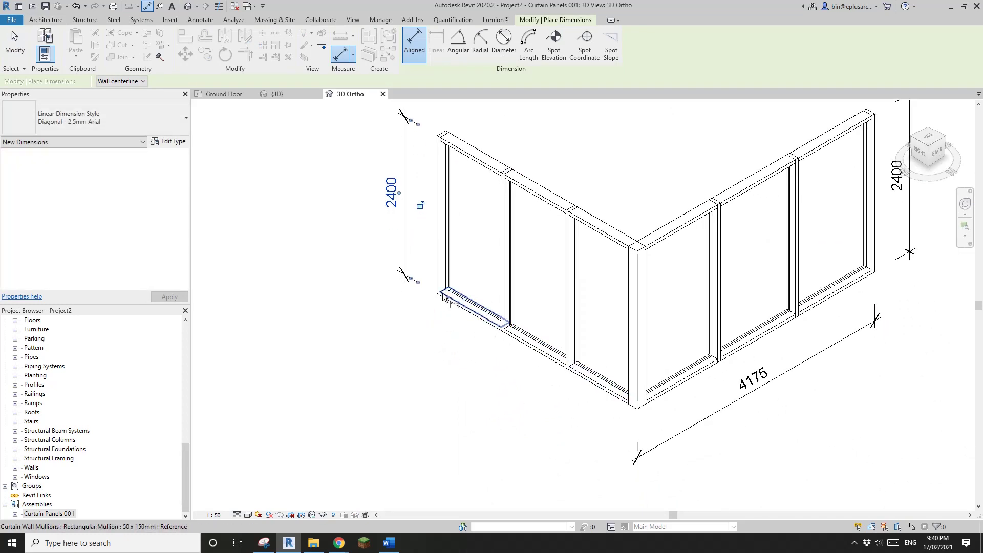
{"action": "scroll", "coordinate": [439, 292], "scroll_direction": "up", "scroll_amount": 2}
{"action": "left_click", "coordinate": [439, 290]}
{"action": "scroll", "coordinate": [439, 290], "scroll_direction": "down", "scroll_amount": 3}
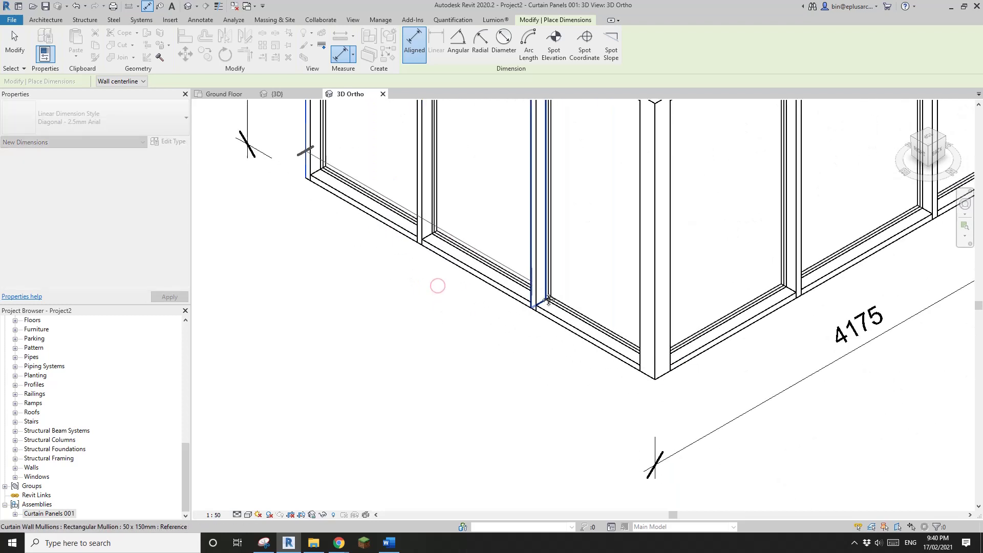
{"action": "left_click", "coordinate": [658, 369]}
{"action": "scroll", "coordinate": [520, 371], "scroll_direction": "down", "scroll_amount": 2}
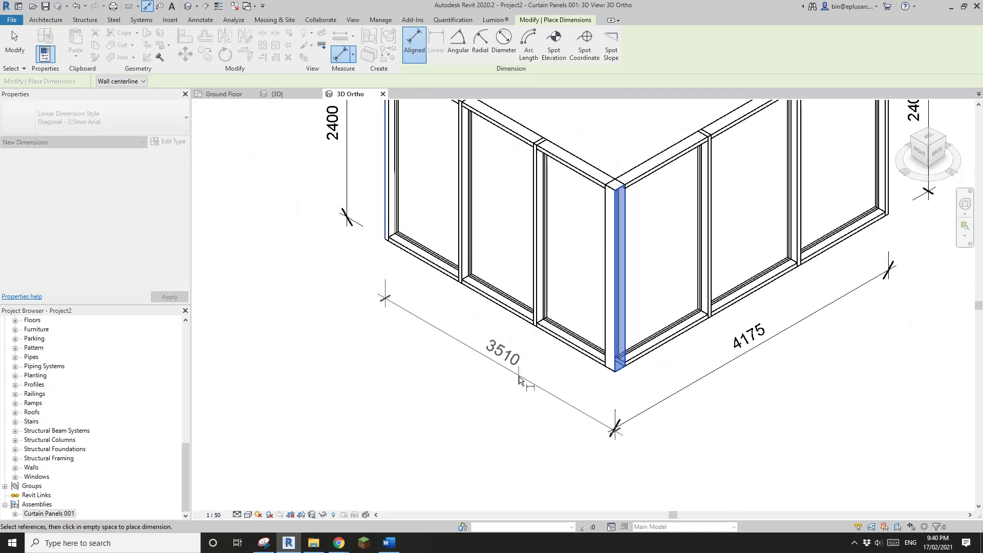
{"action": "left_click", "coordinate": [519, 377]}
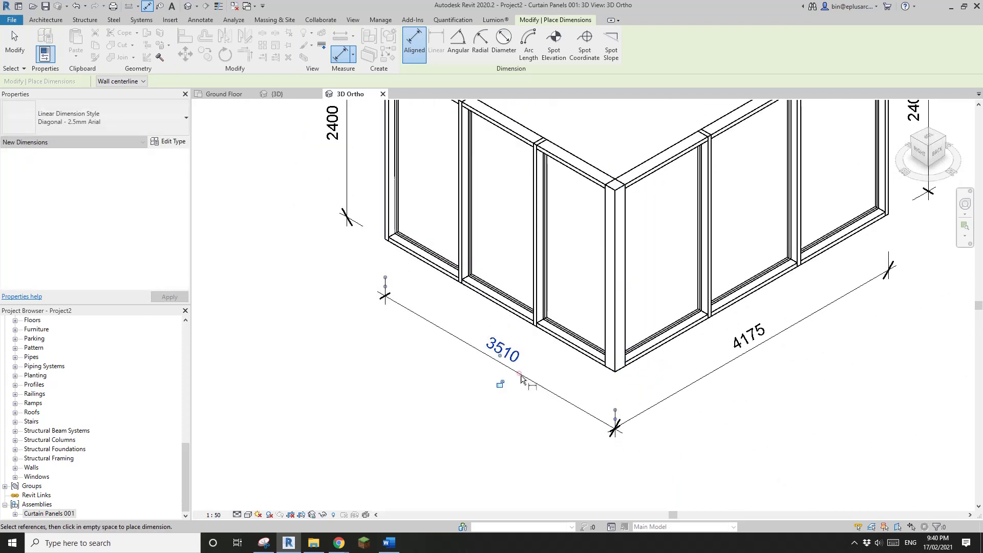
{"action": "key", "text": "Escape"}
{"action": "scroll", "coordinate": [618, 435], "scroll_direction": "down", "scroll_amount": 2}
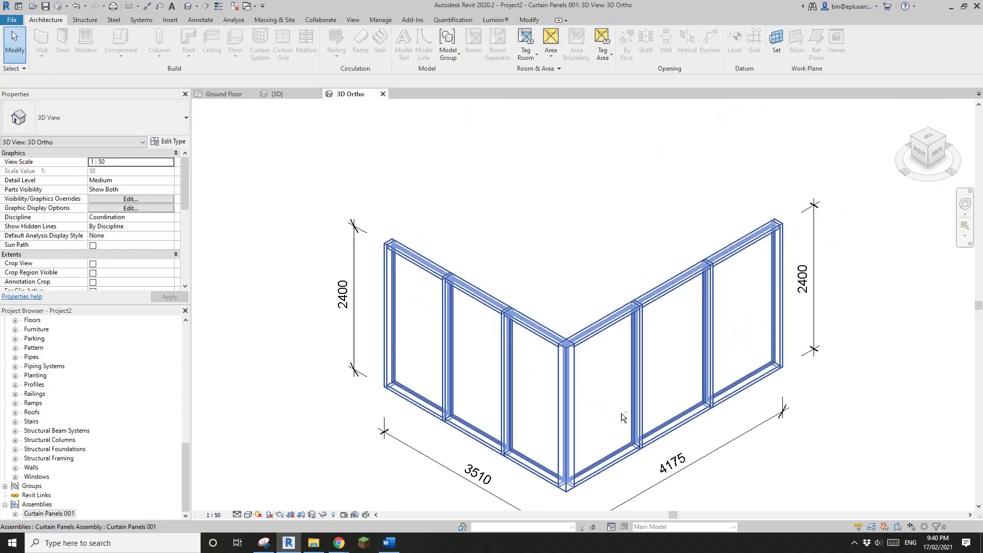
{"action": "middle_click_drag", "start_coordinate": [621, 402], "coordinate": [581, 398], "text": "shift"}
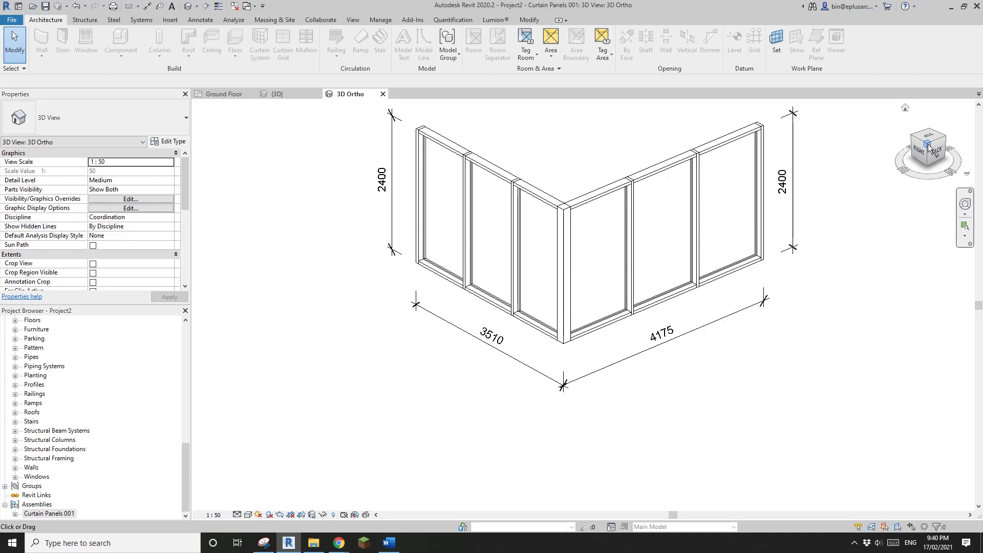
{"action": "left_click", "coordinate": [928, 146]}
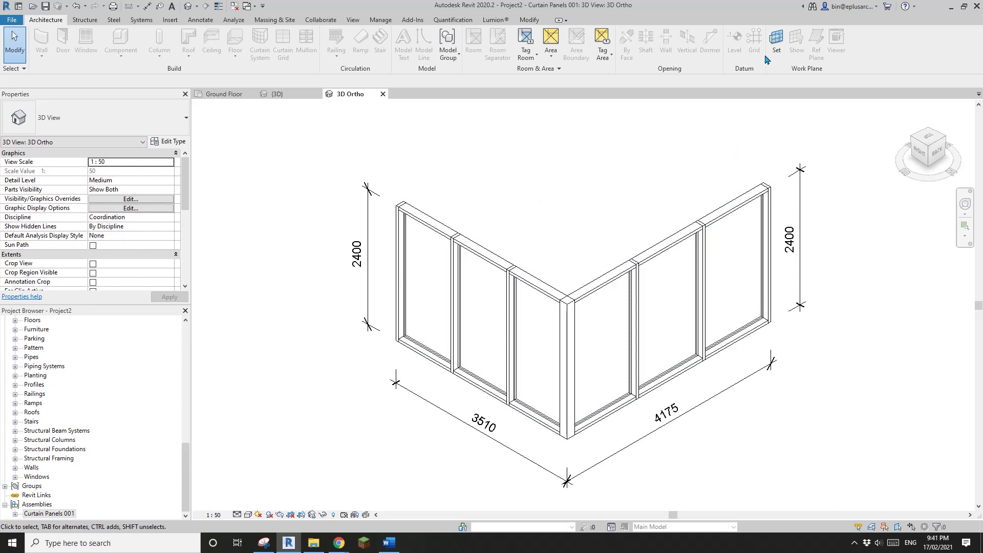
{"action": "scroll", "coordinate": [618, 305], "scroll_direction": "down", "scroll_amount": 1}
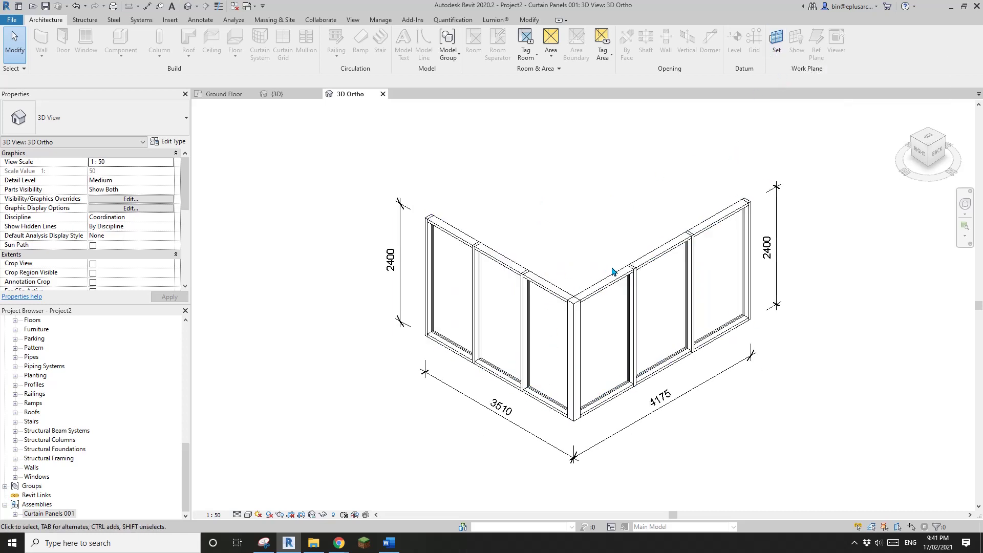
Step: Set the work plane by picking the horizontal top face at the storefronts' corner mullion
{"action": "left_click", "coordinate": [776, 41]}
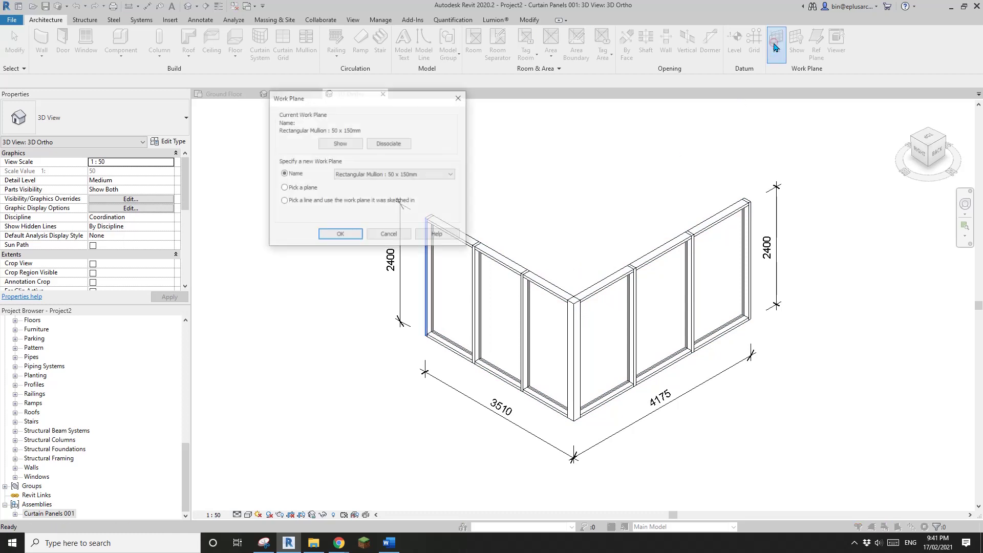
{"action": "left_click", "coordinate": [340, 234]}
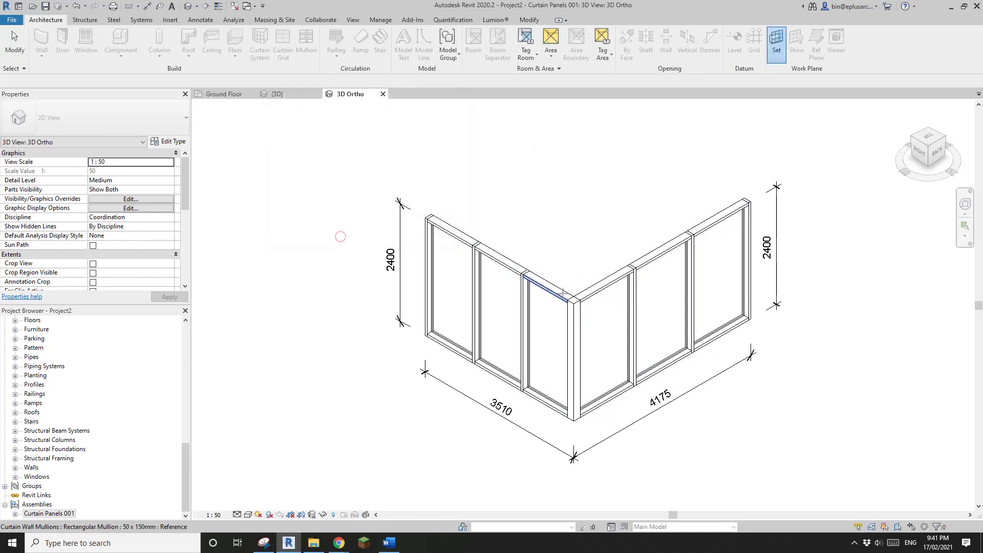
{"action": "scroll", "coordinate": [559, 292], "scroll_direction": "up", "scroll_amount": 3}
{"action": "scroll", "coordinate": [559, 292], "scroll_direction": "up", "scroll_amount": 2}
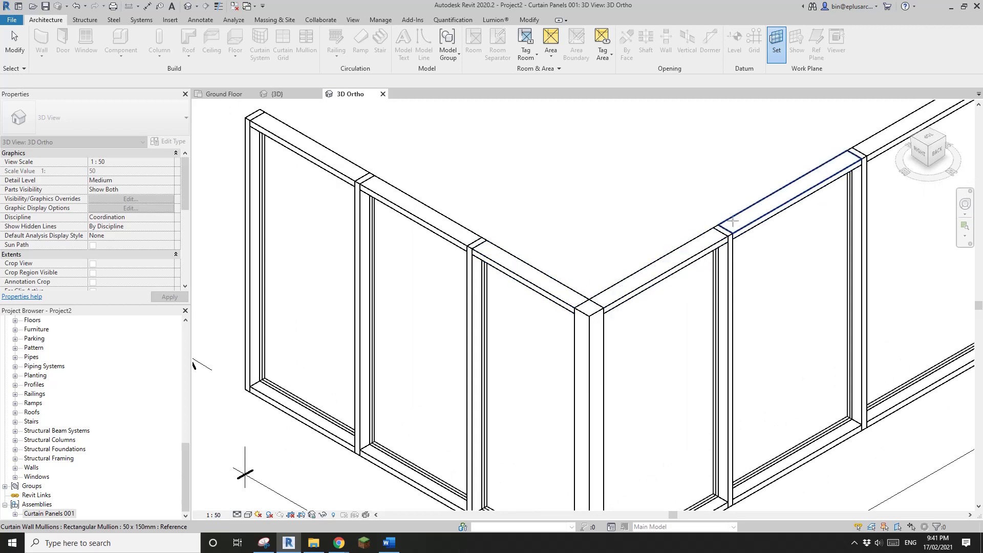
{"action": "left_click", "coordinate": [588, 309]}
Step: Add an angular dimension between the inner top edges of the two storefronts, with its arc just inside the corner
{"action": "key", "text": "i"}
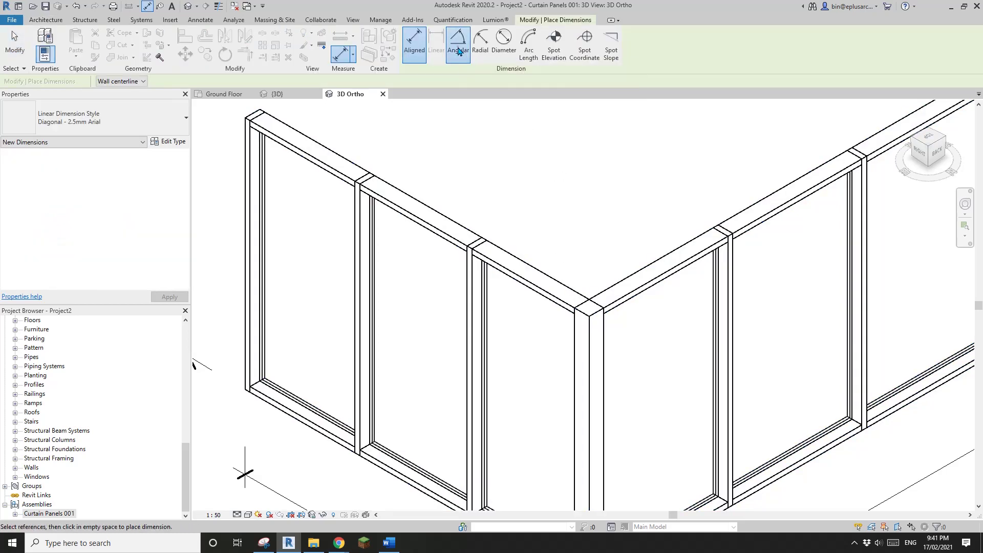
{"action": "left_click", "coordinate": [459, 51]}
{"action": "left_click", "coordinate": [549, 279]}
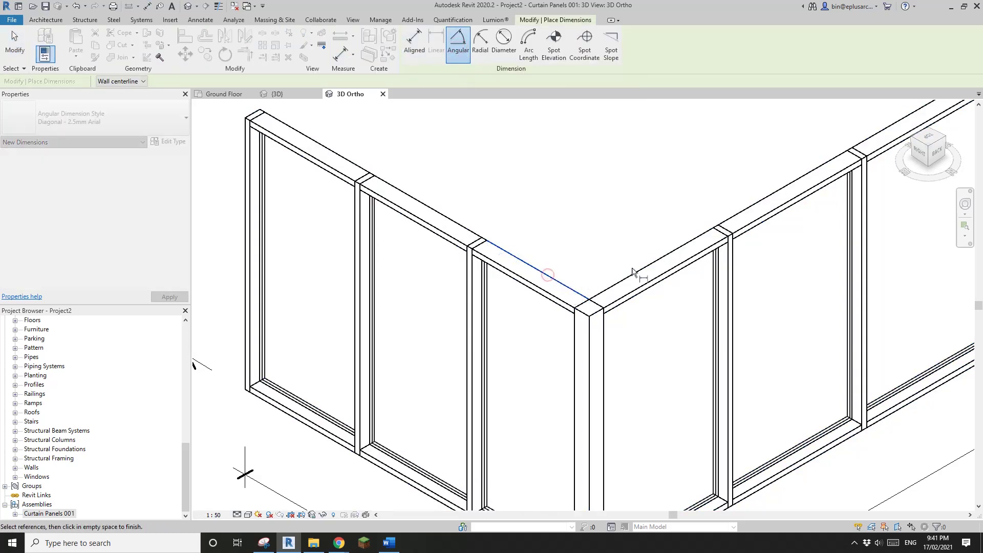
{"action": "left_click", "coordinate": [634, 274]}
{"action": "left_click", "coordinate": [614, 251]}
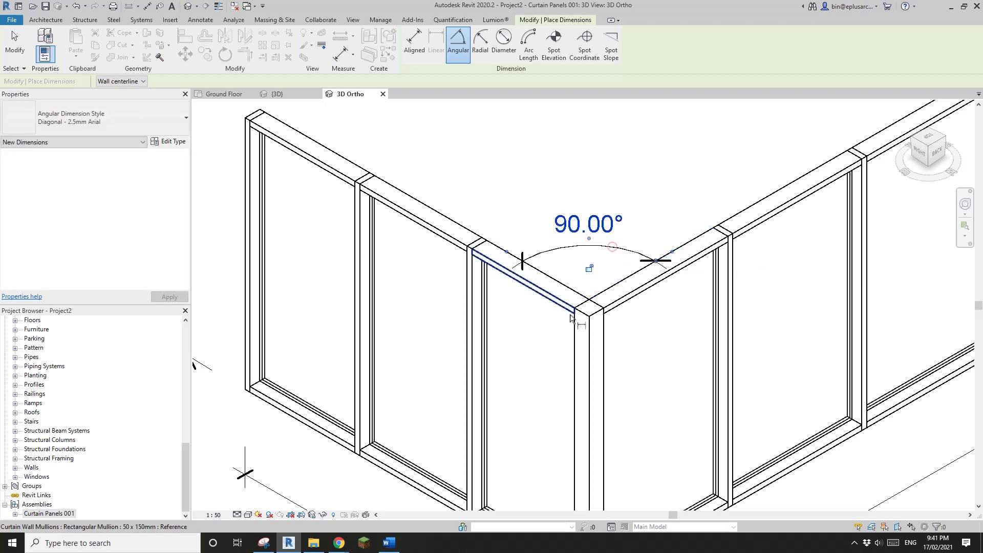
{"action": "scroll", "coordinate": [589, 309], "scroll_direction": "down", "scroll_amount": 4}
{"action": "key", "text": "Escape"}
{"action": "key", "text": "Escape"}
{"action": "middle_click_drag", "start_coordinate": [663, 300], "coordinate": [640, 285]}
{"action": "scroll", "coordinate": [629, 310], "scroll_direction": "down", "scroll_amount": 1}
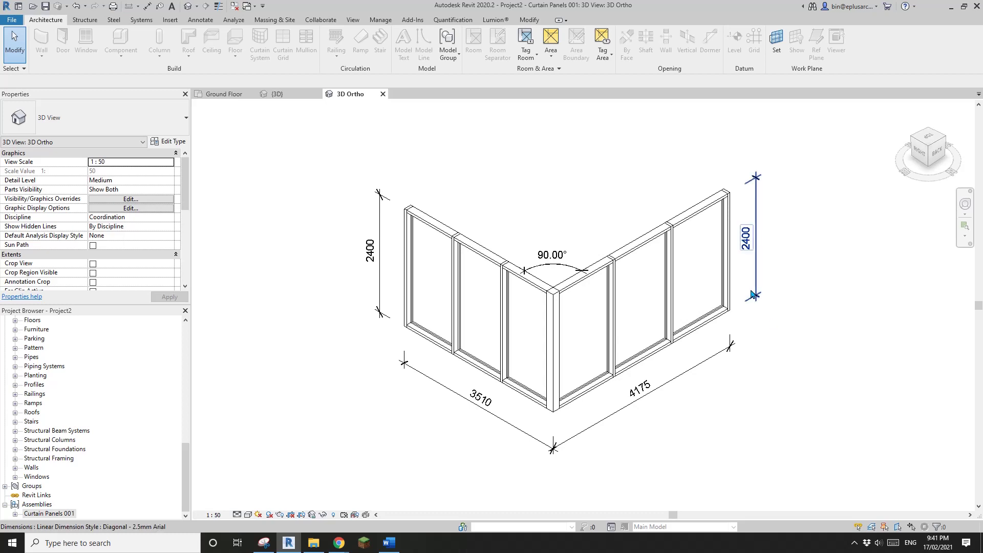
{"action": "middle_click_drag", "start_coordinate": [790, 249], "coordinate": [790, 250]}
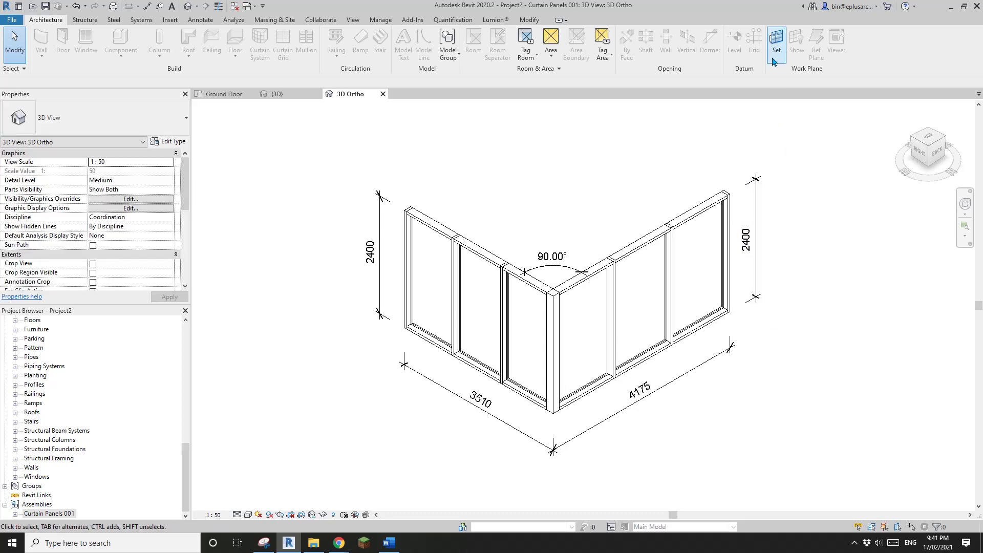